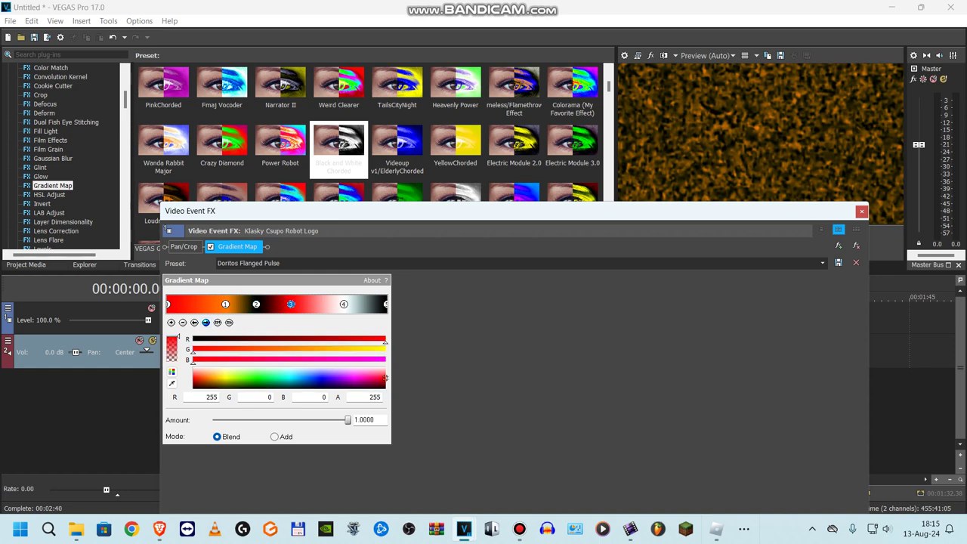
Step: Examine the last two Gradient Map color stops of the first video clip, and inspect the Vocodex settings on its audio clip
click(206, 323)
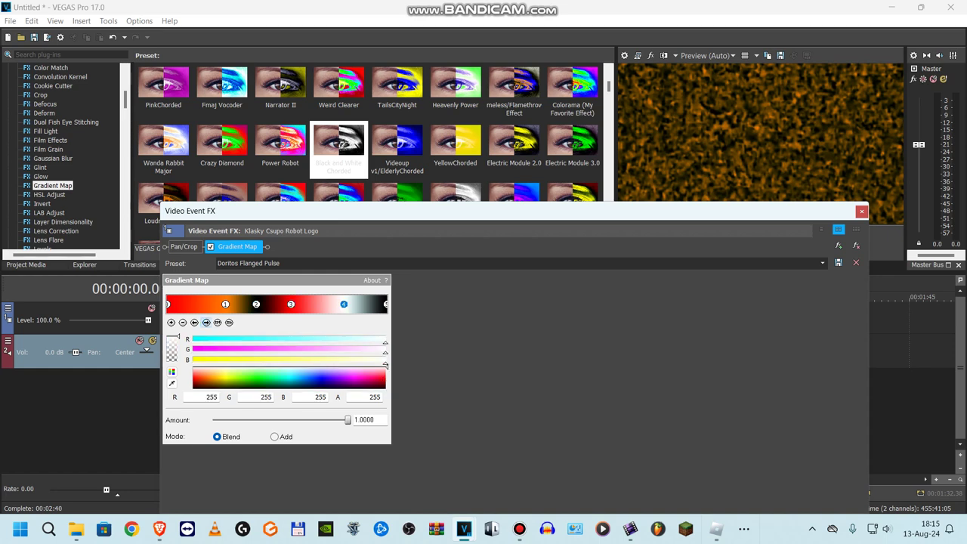
click(206, 323)
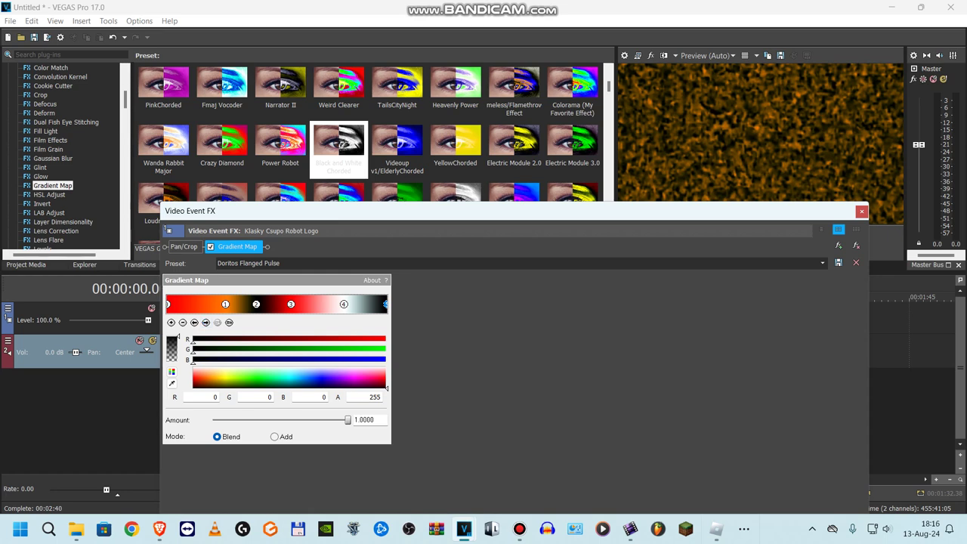
click(861, 211)
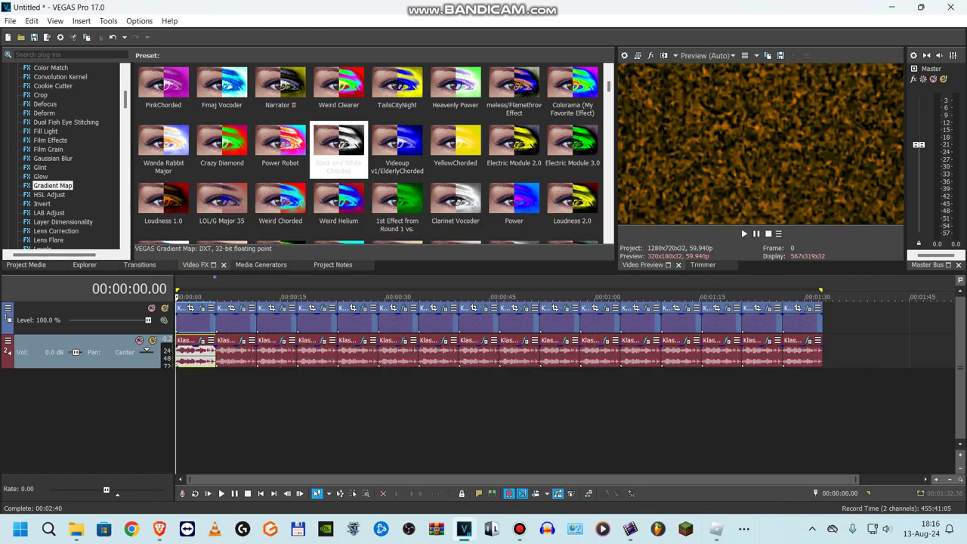
click(201, 340)
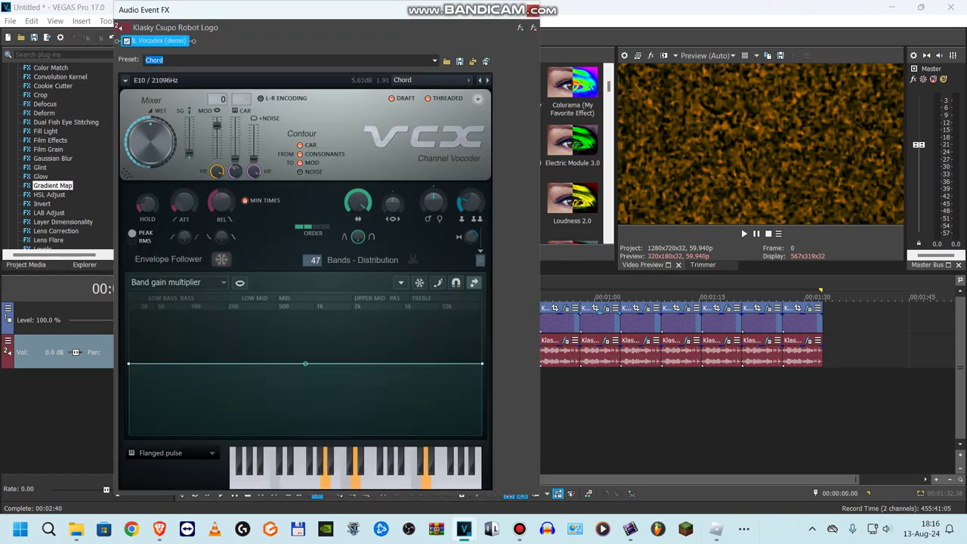
click(533, 10)
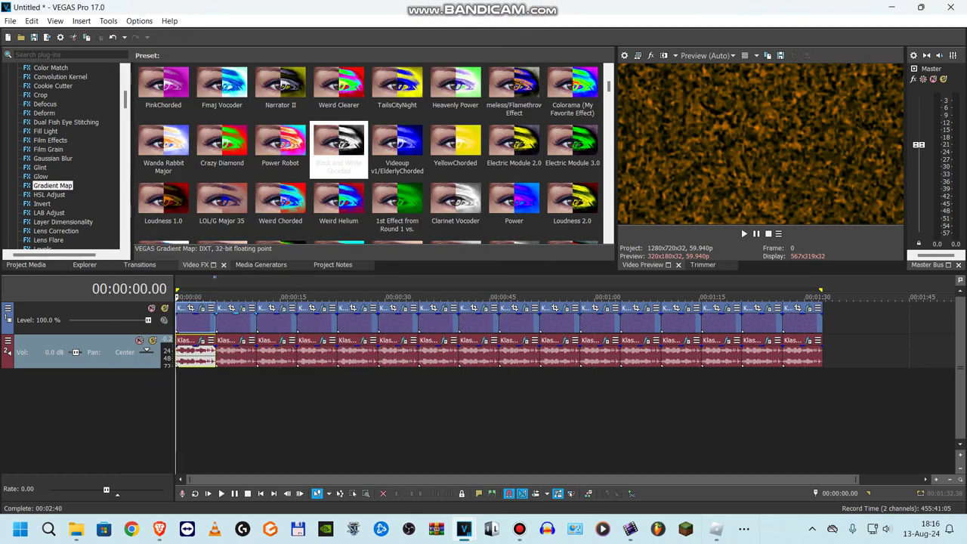
Step: Examine the second clip's Gradient Map color stops one by one, and inspect the Vocodex settings on its audio
click(215, 323)
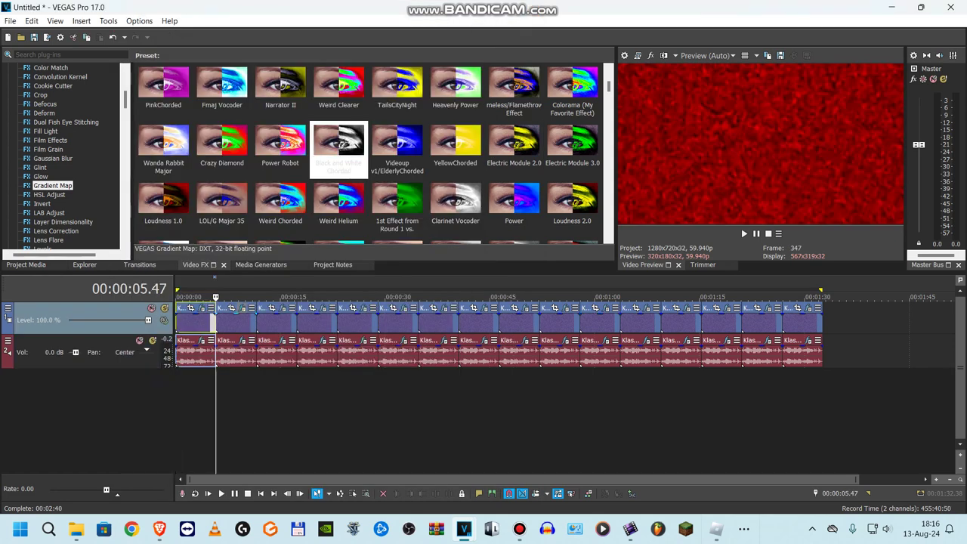
click(242, 309)
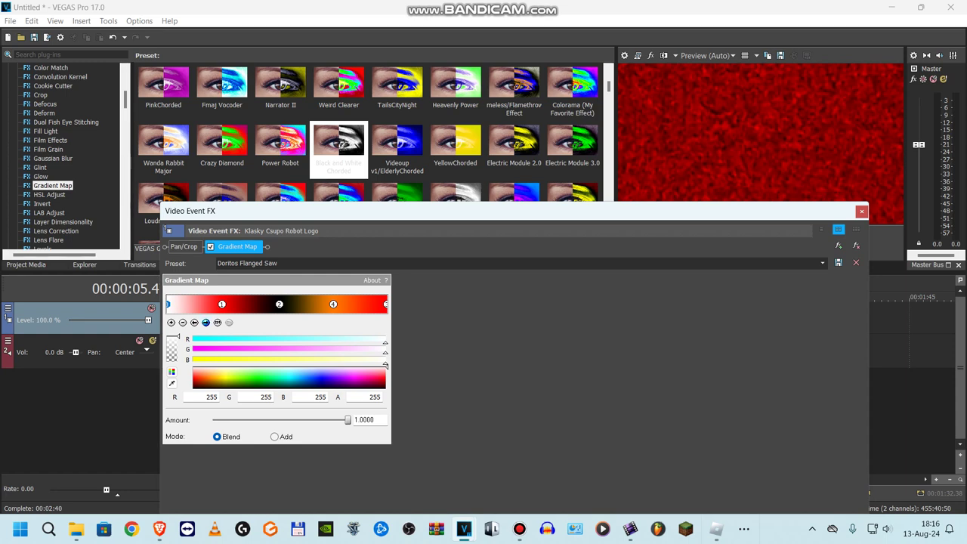
click(206, 322)
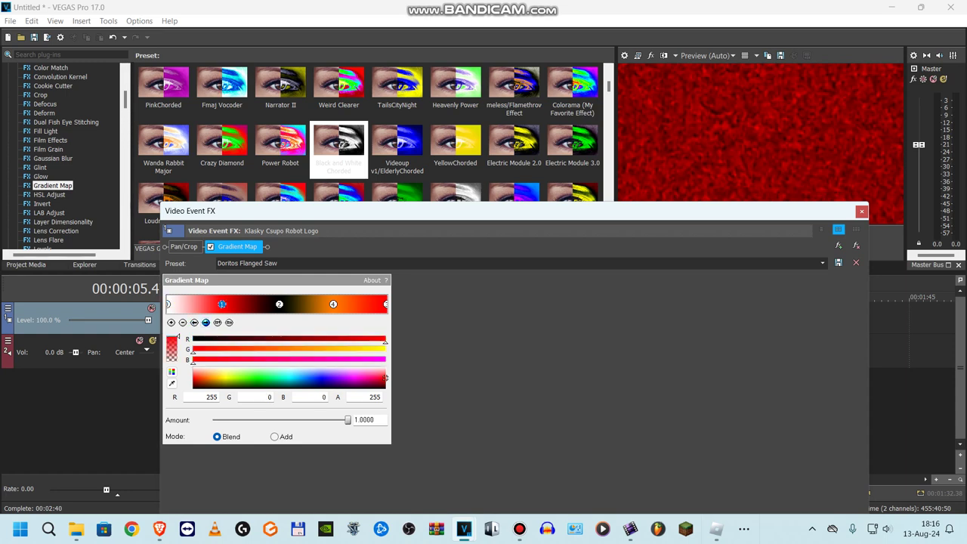
click(206, 322)
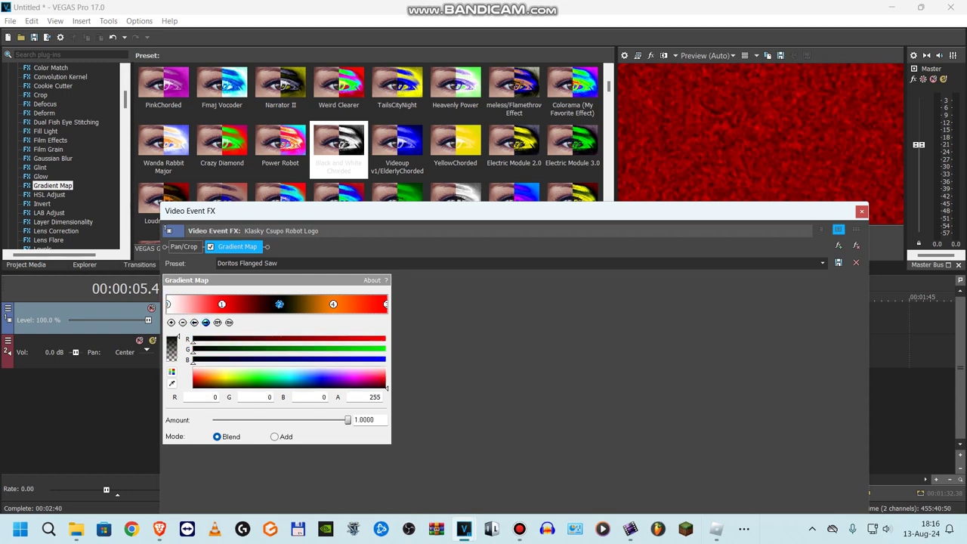
click(206, 322)
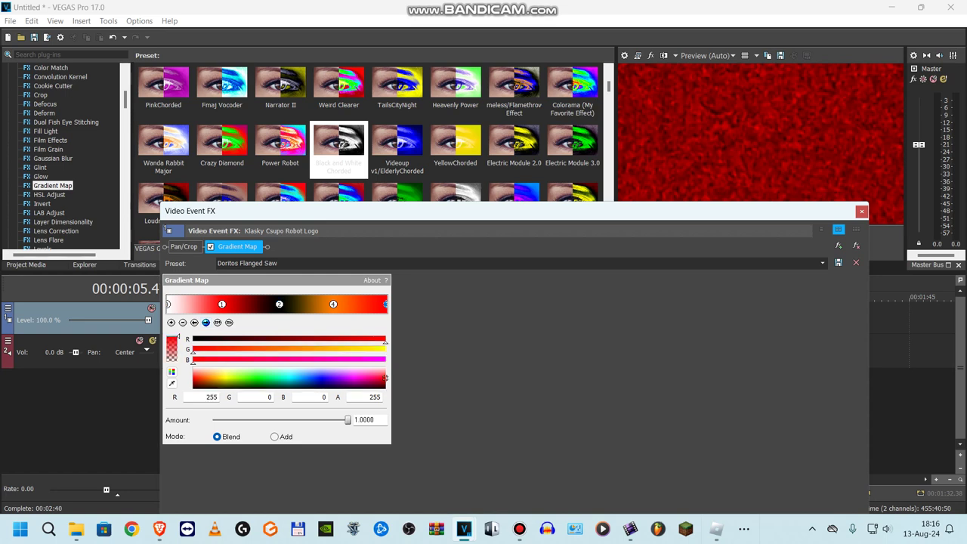
click(206, 322)
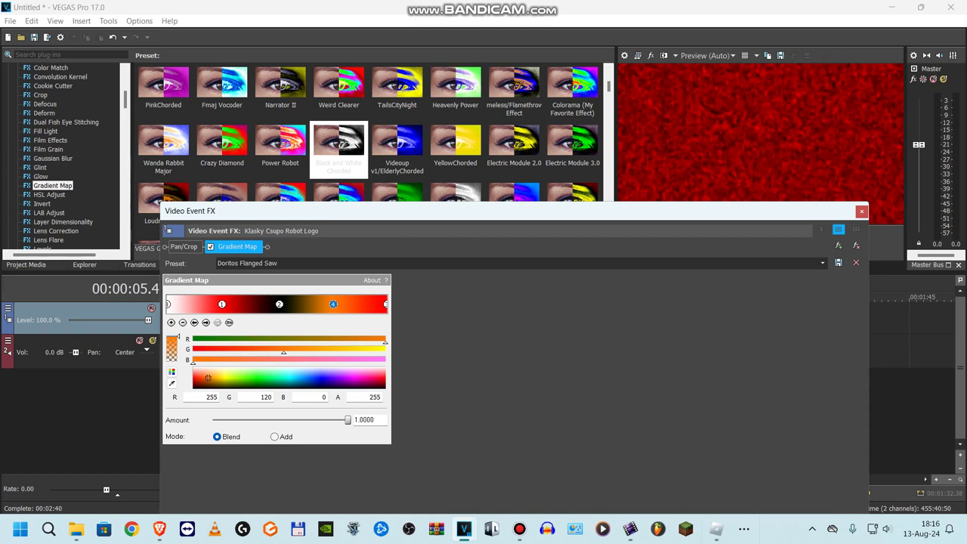
click(861, 211)
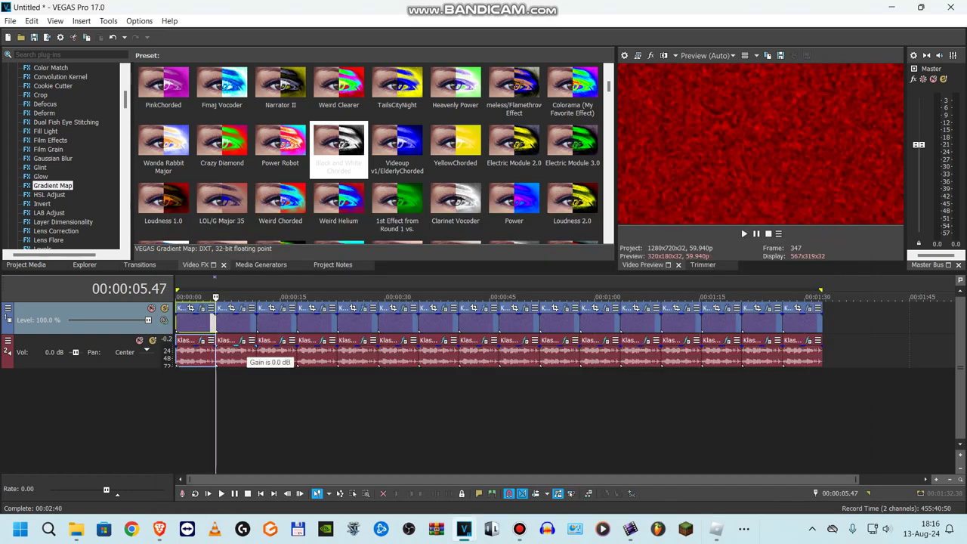
click(243, 341)
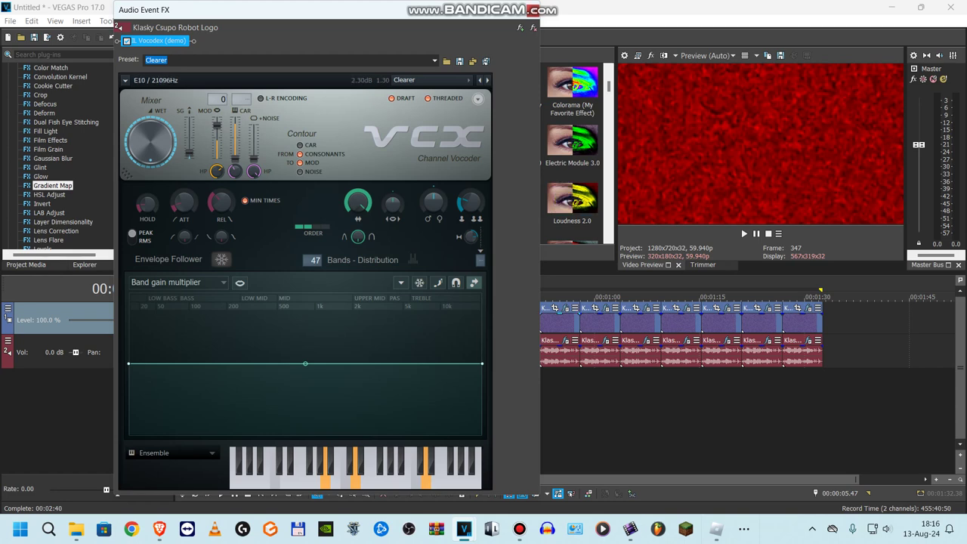
click(533, 10)
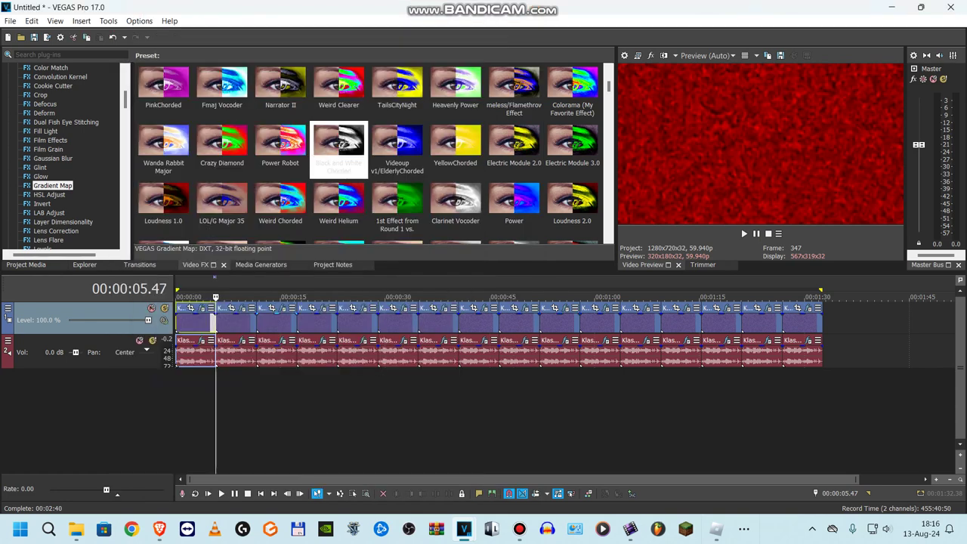
Step: Open the third video clip's effects and examine the parameters of its Rays effect
click(259, 324)
click(282, 308)
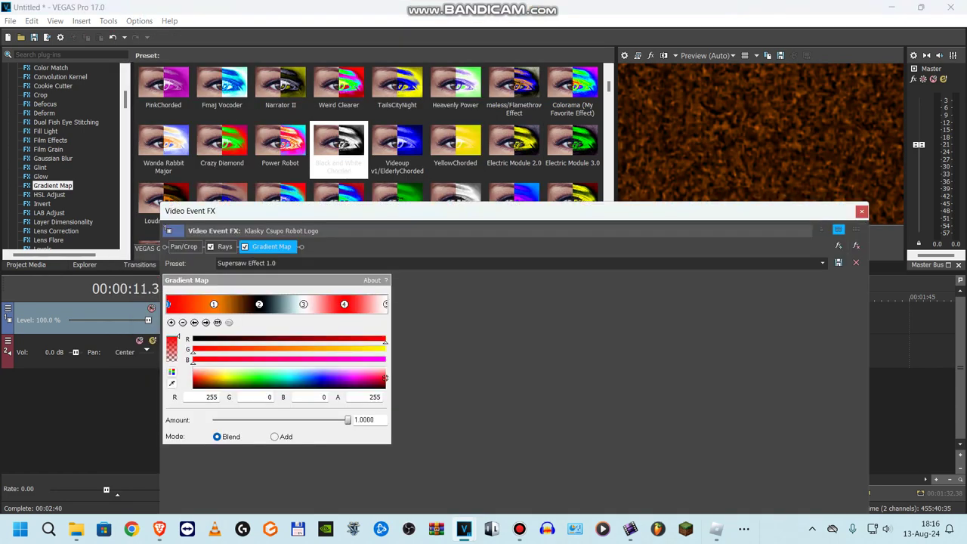
click(224, 246)
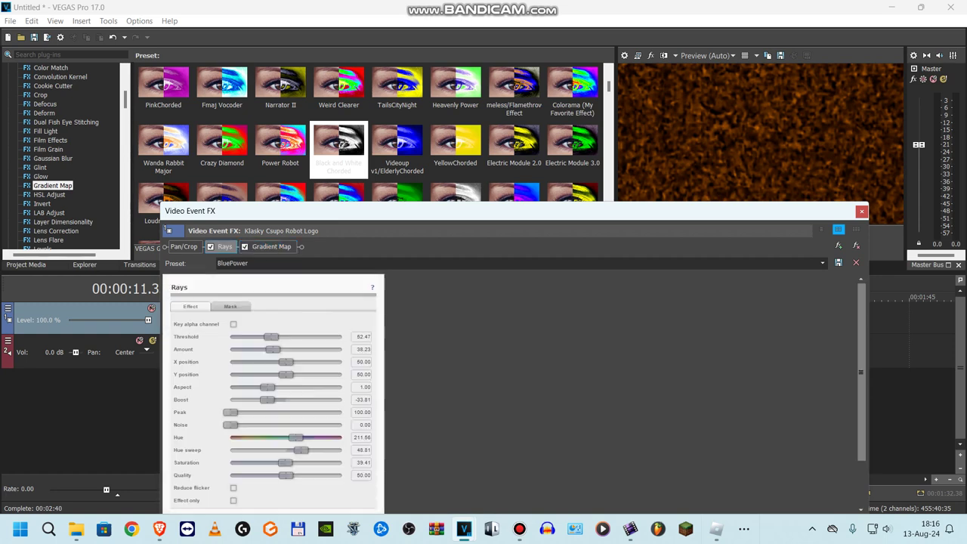
Step: Examine the RGB values of each Gradient Map color stop on the third video clip, and close its effects
click(271, 246)
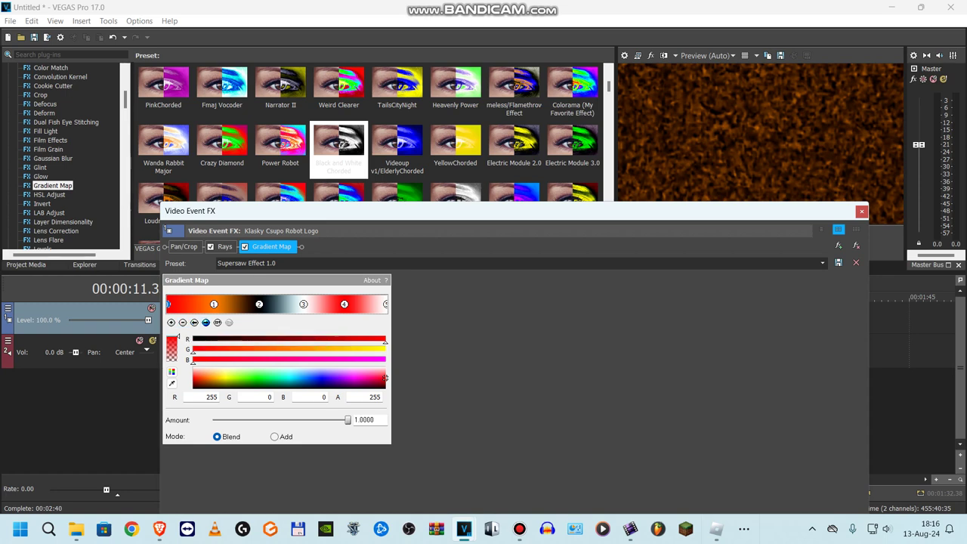
click(213, 304)
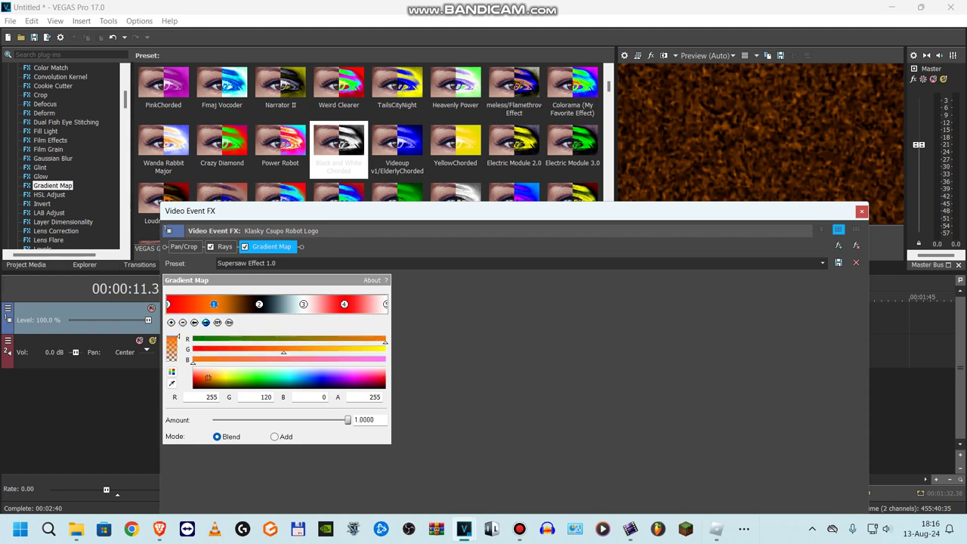
click(206, 321)
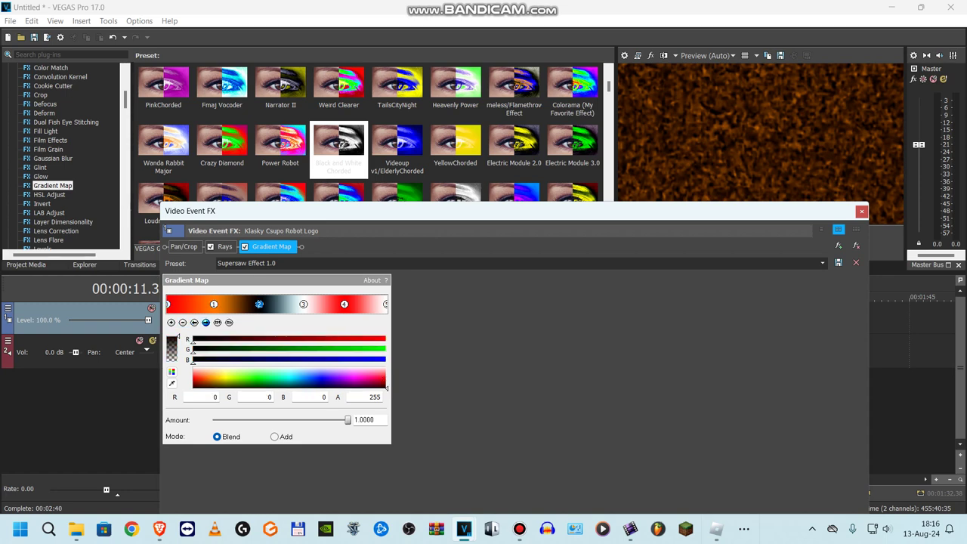
click(206, 321)
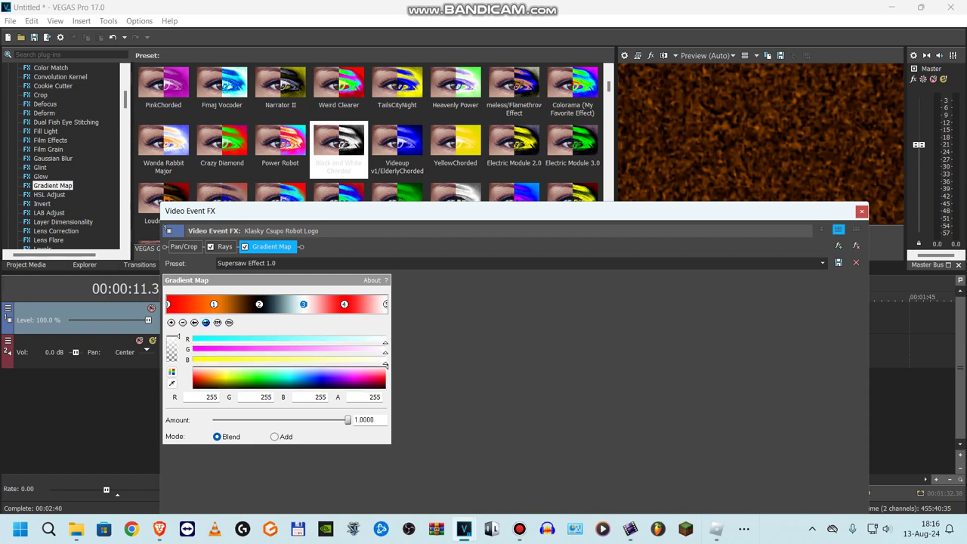
click(206, 322)
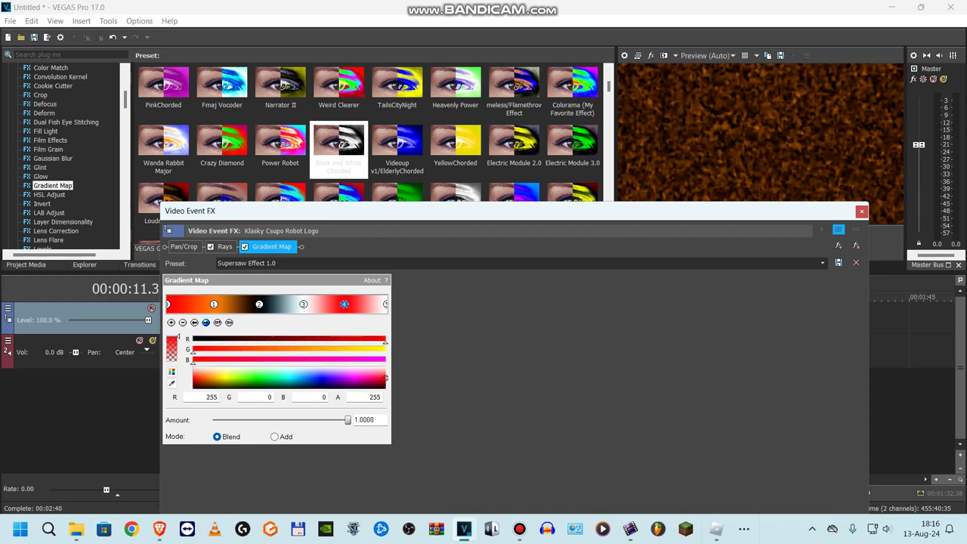
click(206, 322)
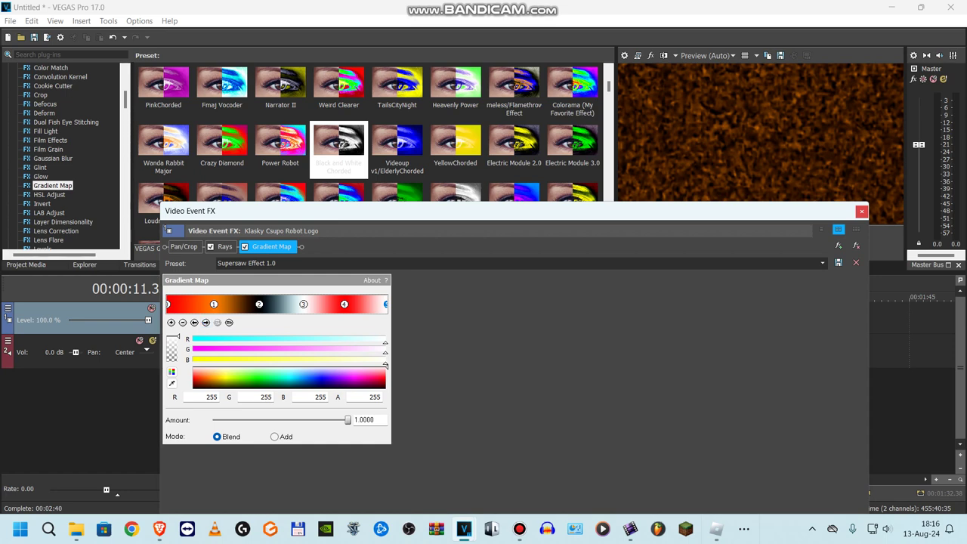
click(861, 212)
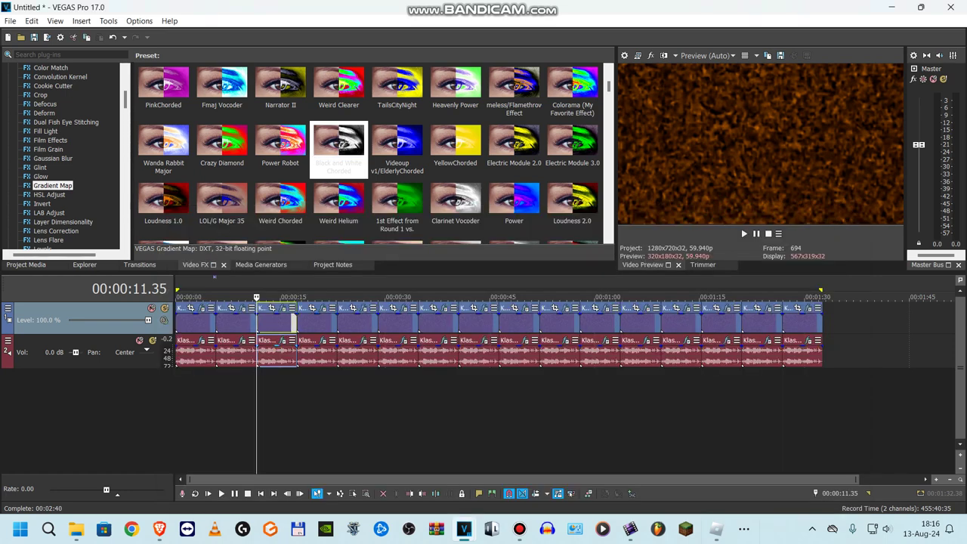
Step: Preview the third clip at a few points and inspect the Vocodex settings on its audio
click(291, 341)
click(282, 353)
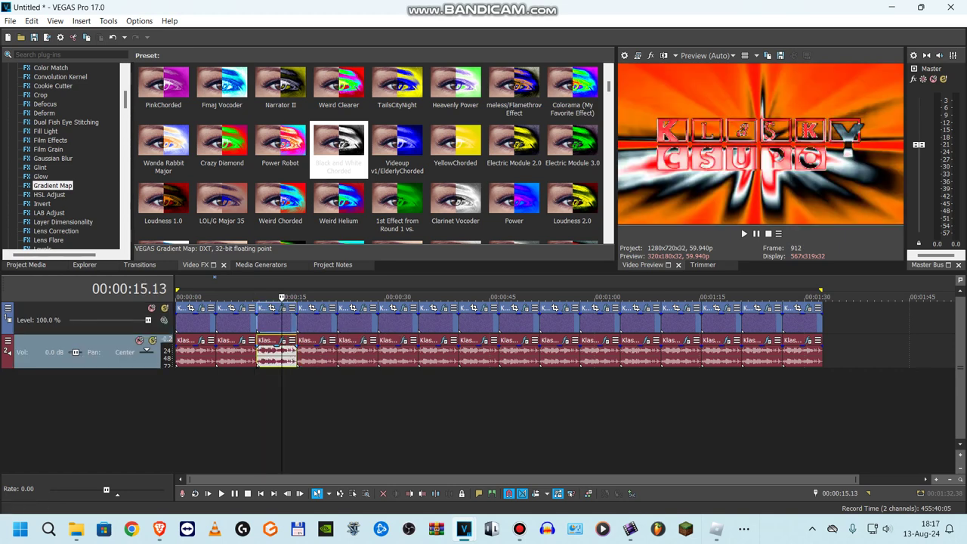
click(285, 353)
click(290, 352)
click(285, 353)
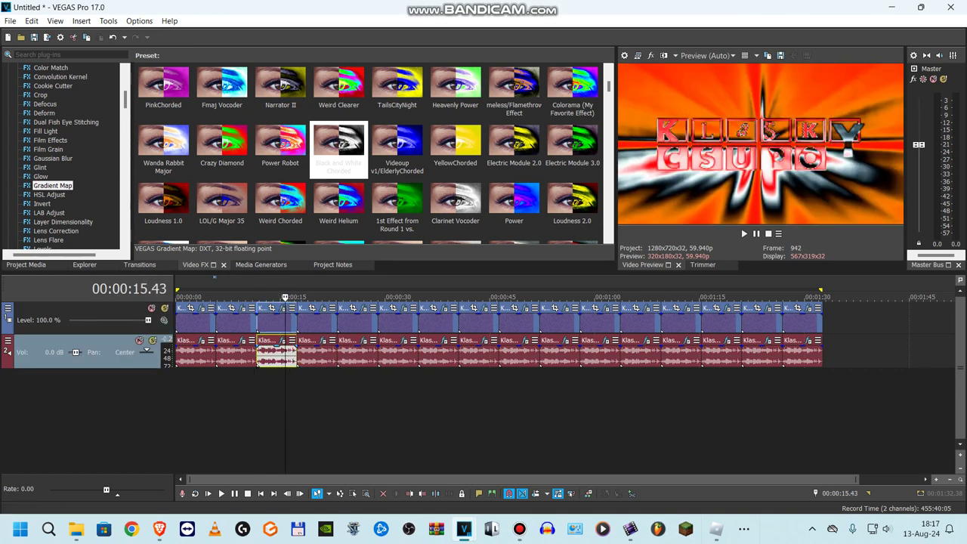
click(274, 353)
click(282, 341)
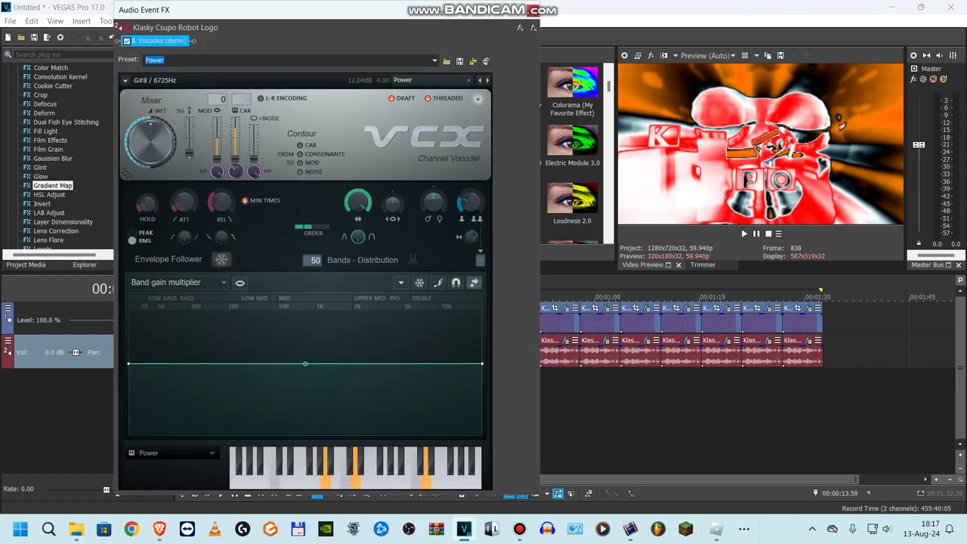
click(533, 10)
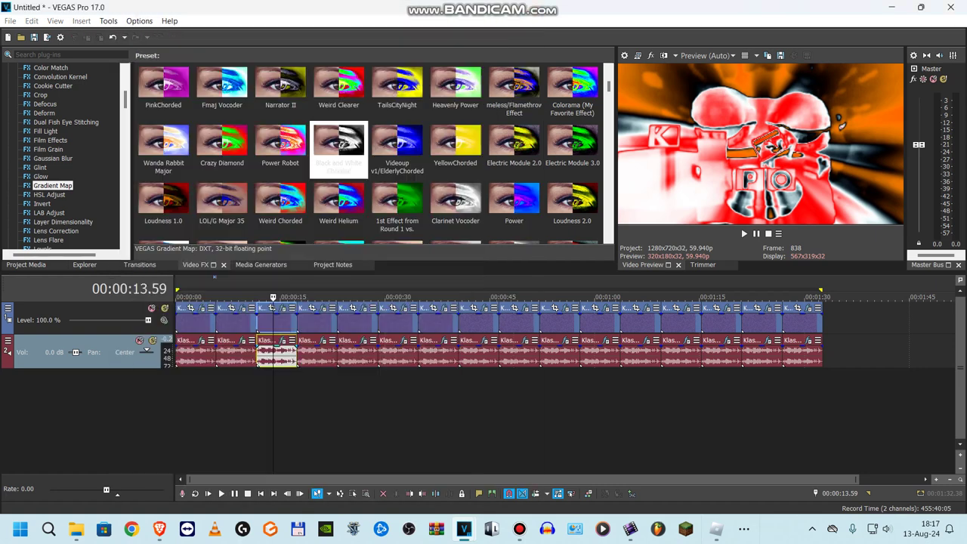
Step: Open the fourth video clip's effects and examine its NewBlue LE Light Rays and TV Simulator settings
click(301, 320)
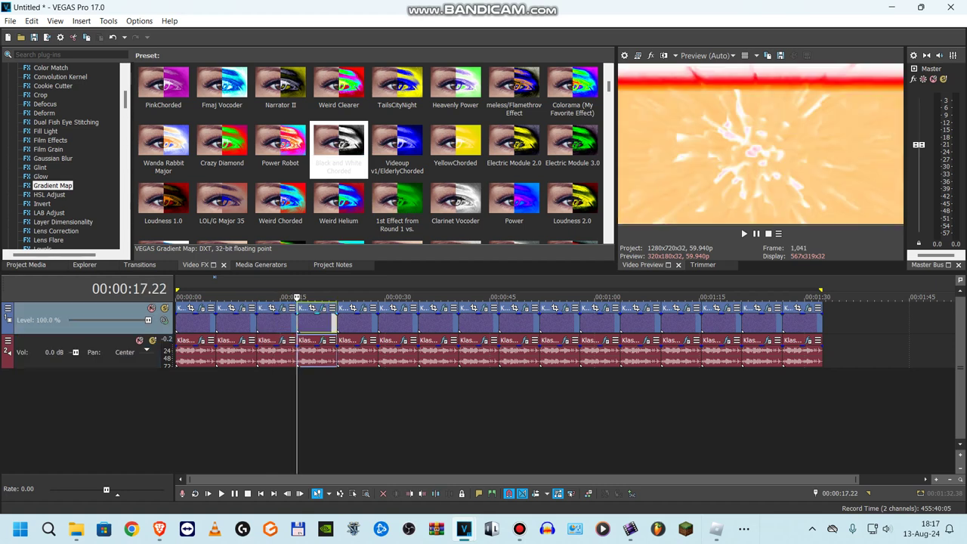
click(322, 308)
click(251, 247)
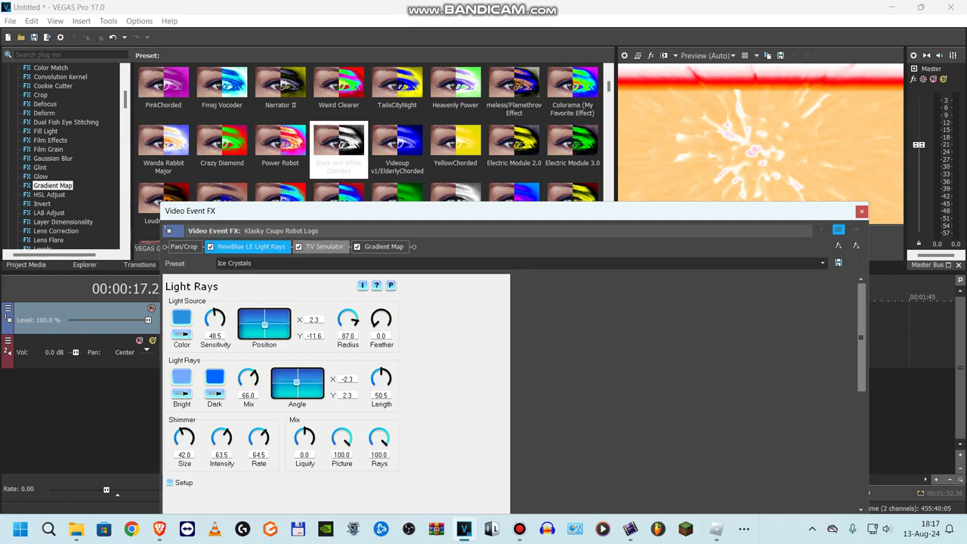
mouse_move(861, 337)
mouse_down()
mouse_move(862, 455)
mouse_move(861, 350)
mouse_up()
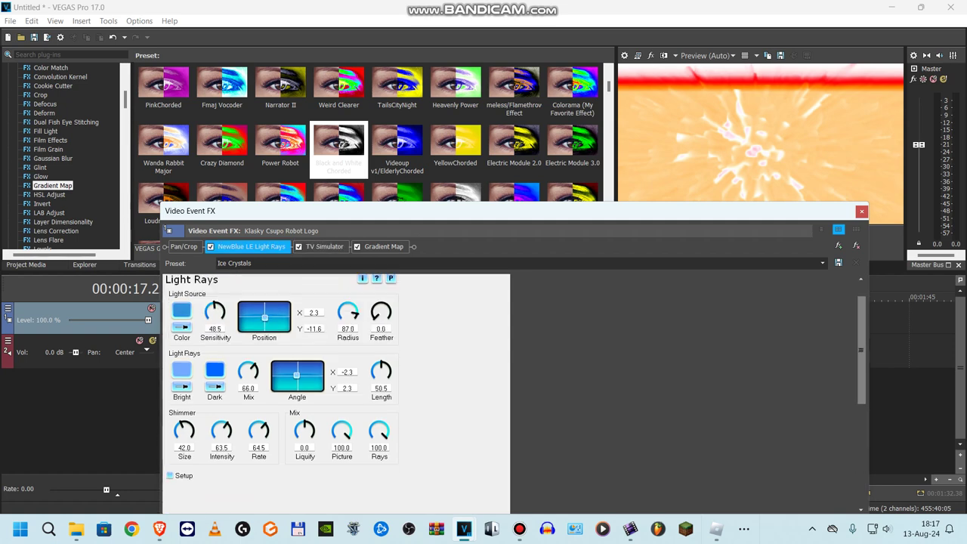
click(324, 246)
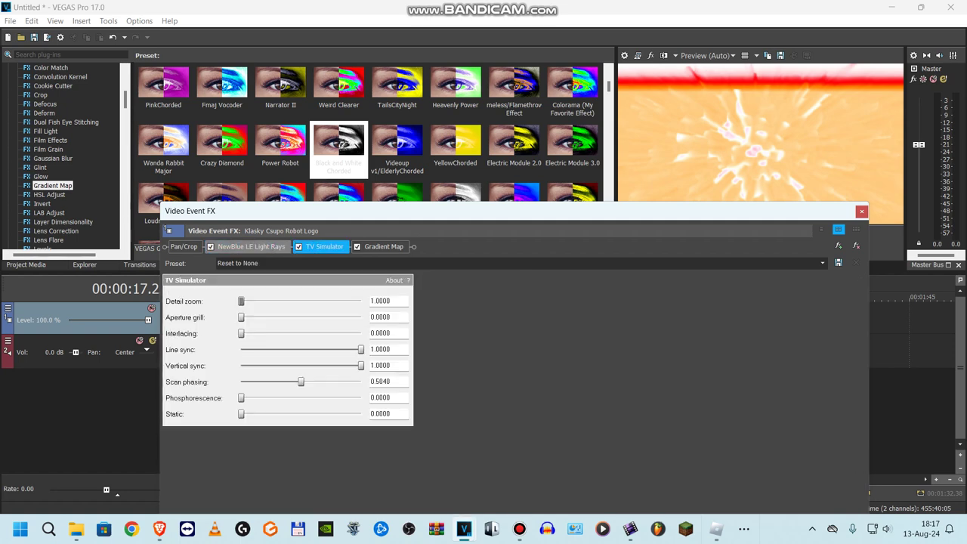
Step: Examine the RGB values of each Gradient Map color stop on the fourth video clip
click(383, 246)
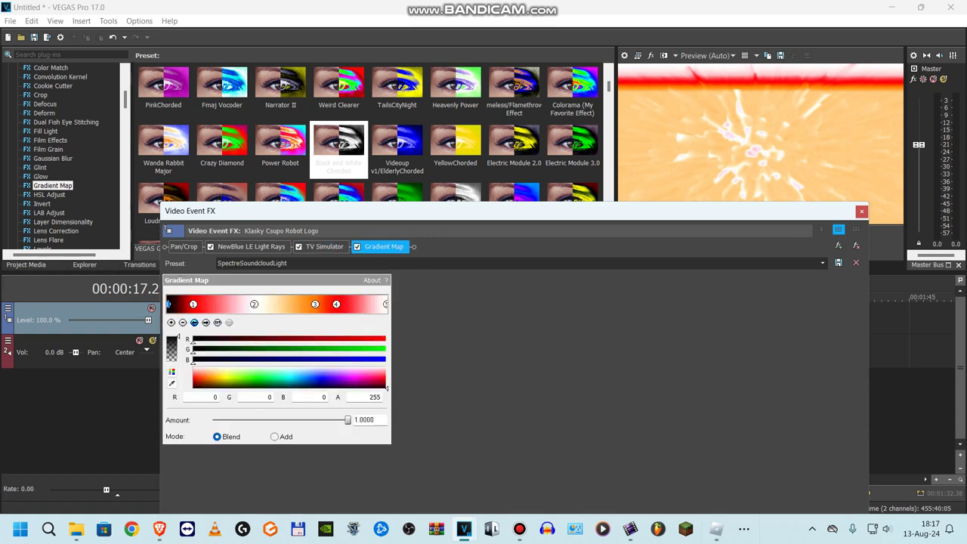
click(194, 322)
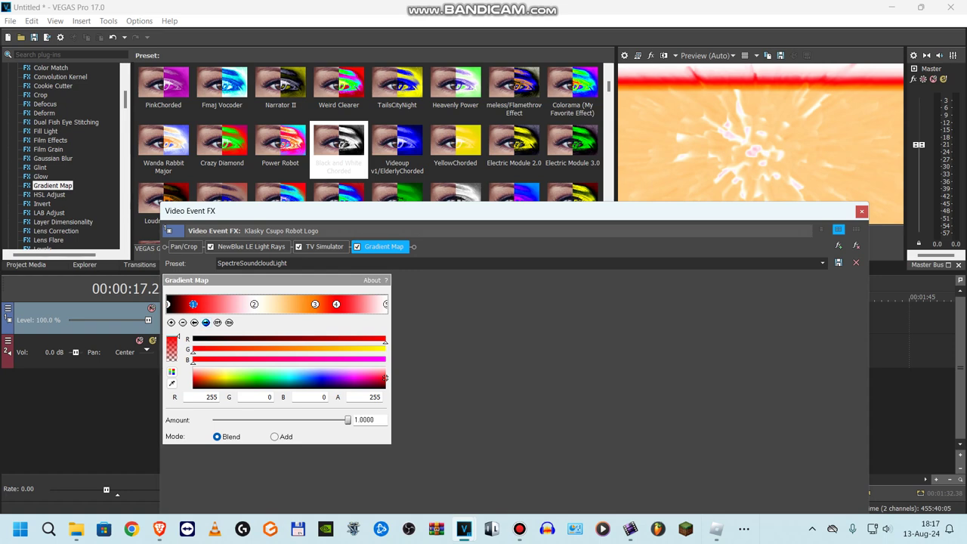
click(195, 323)
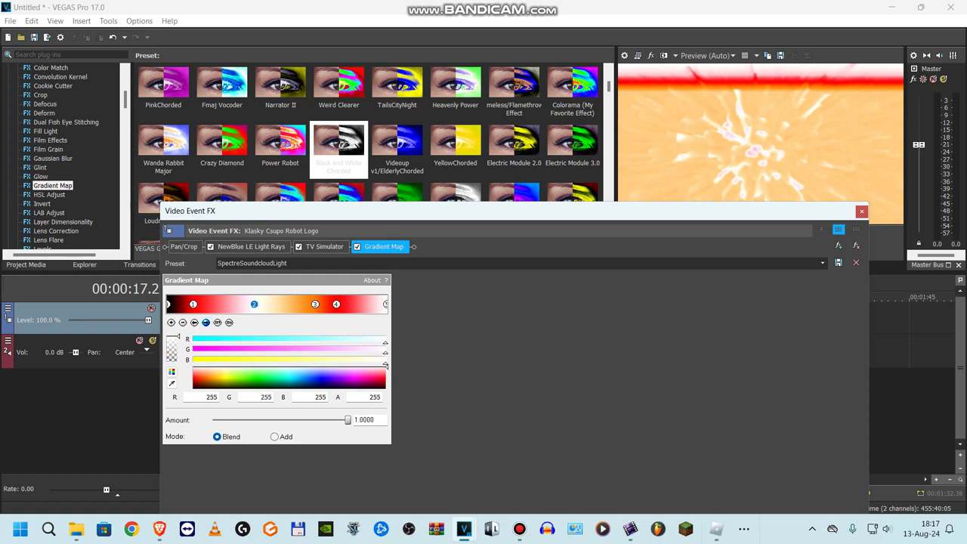
click(205, 323)
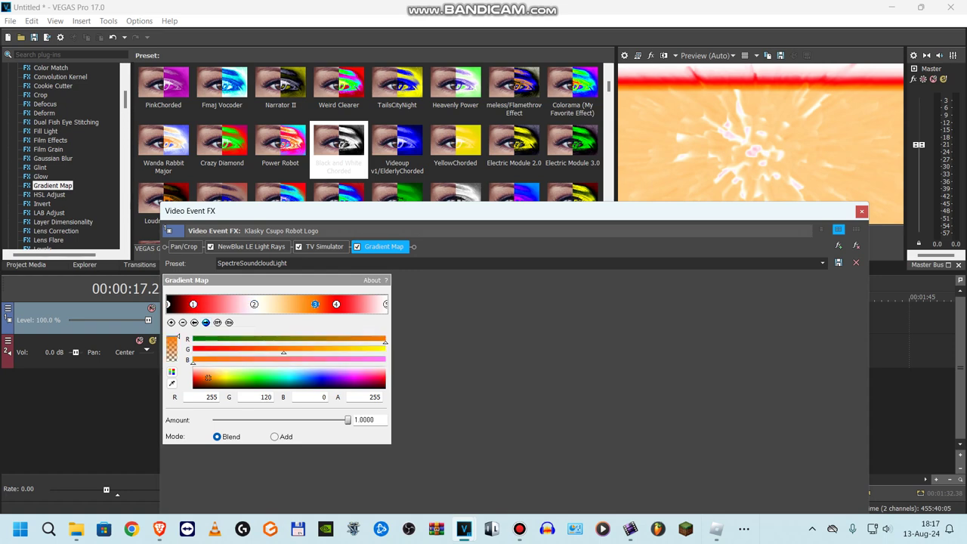
click(206, 322)
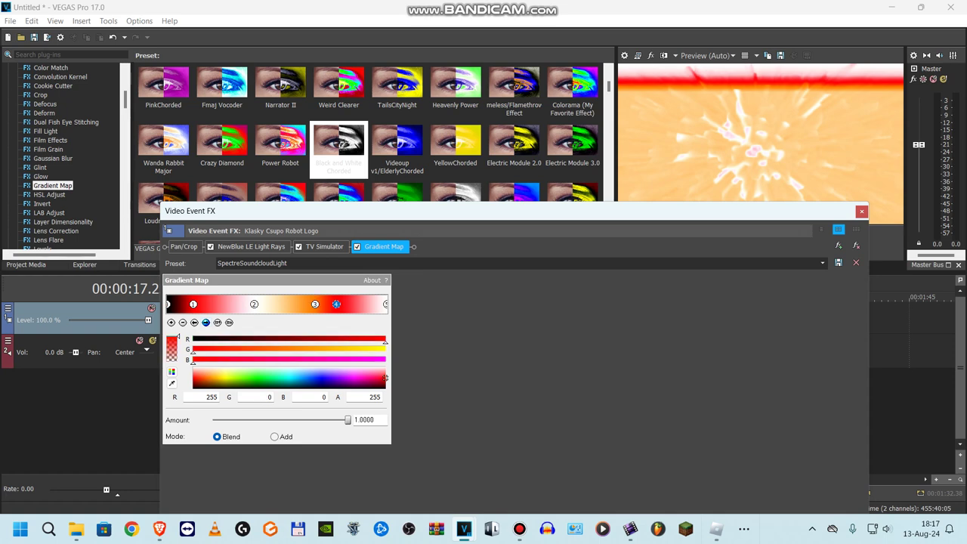
click(206, 322)
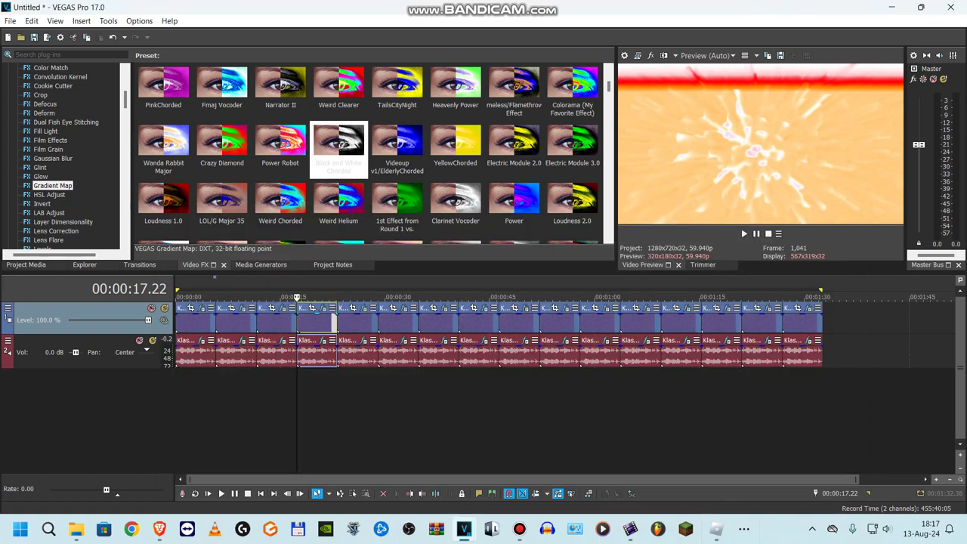
Step: Close the fourth video clip's effects and inspect the Vocodex settings on its audio
click(861, 211)
click(322, 340)
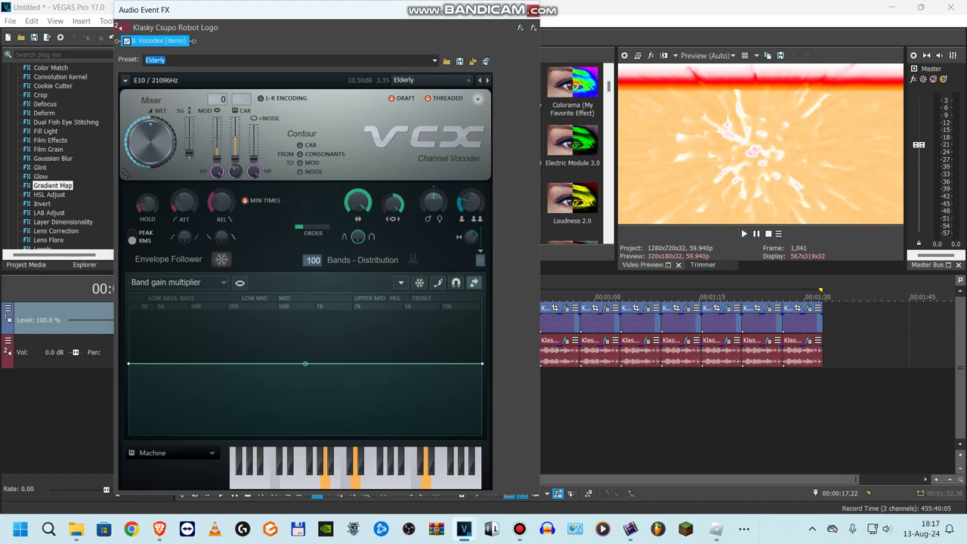
click(533, 10)
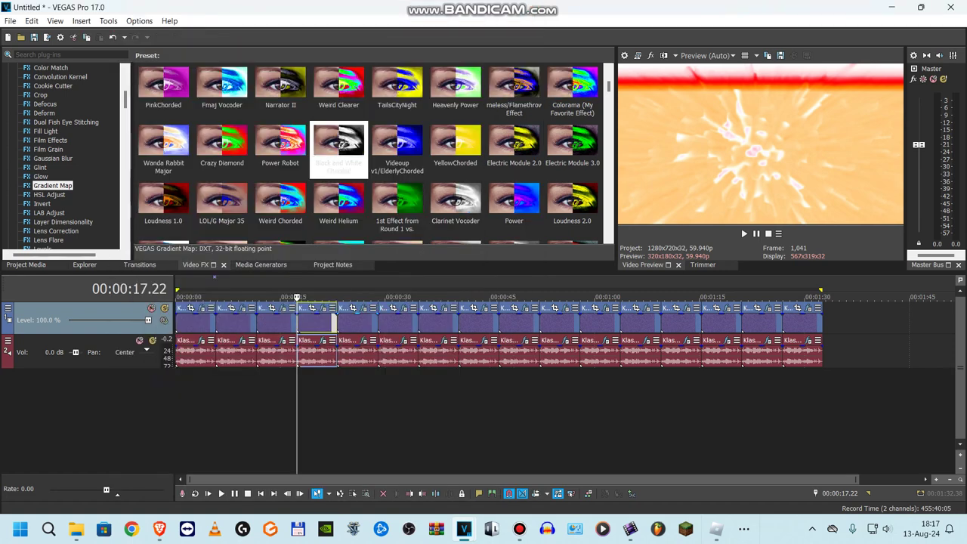
Step: Open the fifth video clip's effects and examine the RGB values of each Gradient Map color stop
click(363, 308)
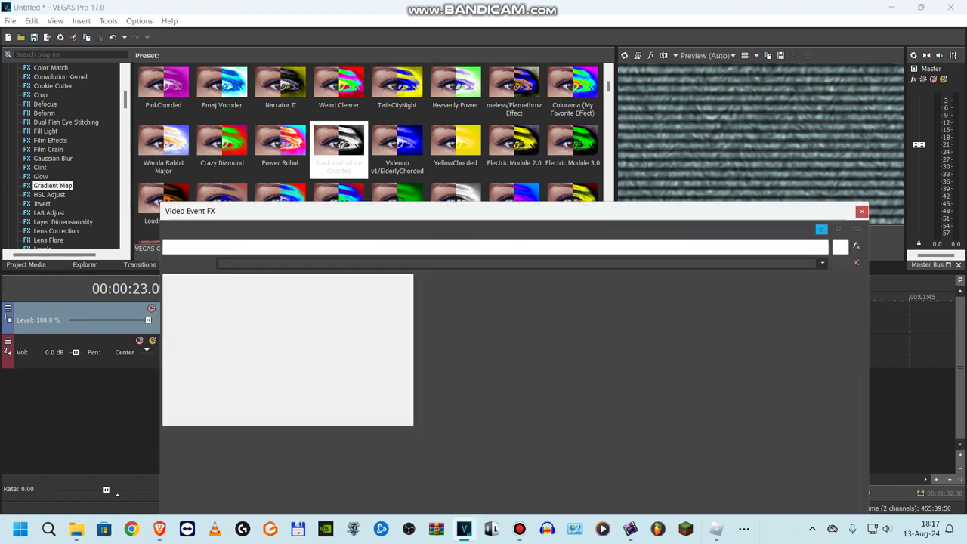
click(237, 247)
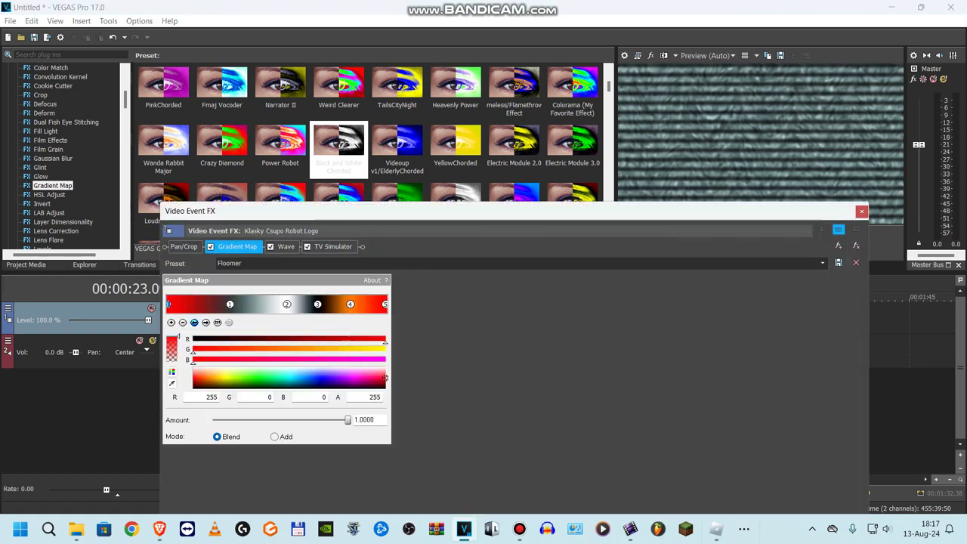
click(229, 304)
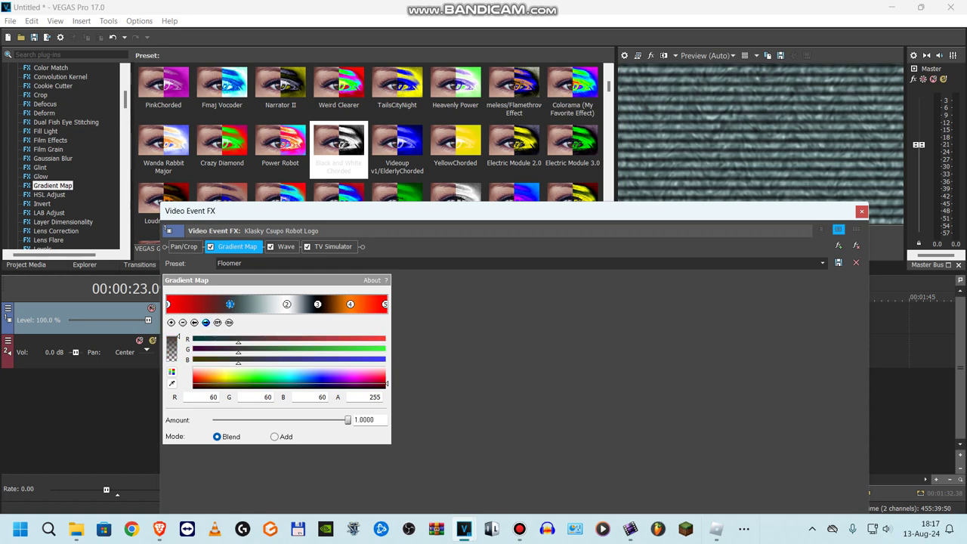
click(205, 322)
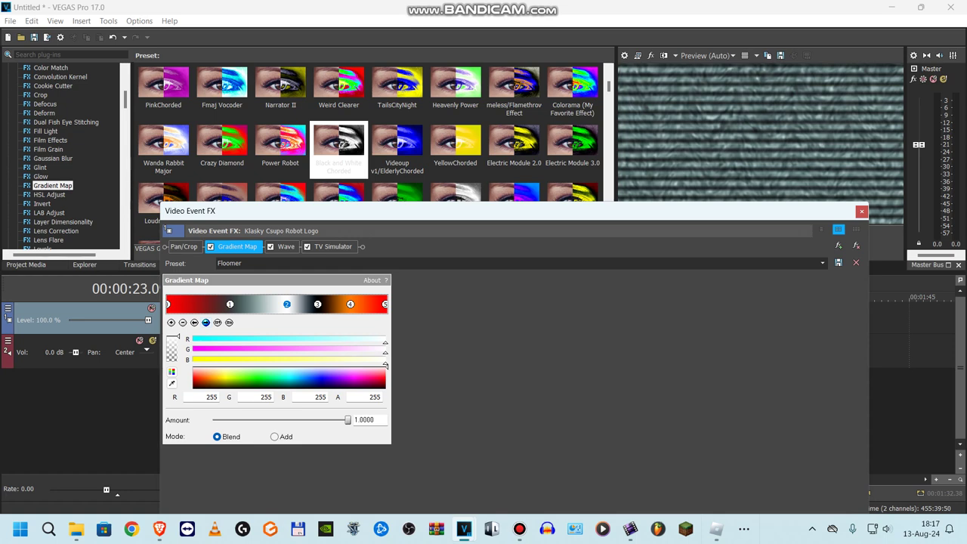
click(317, 304)
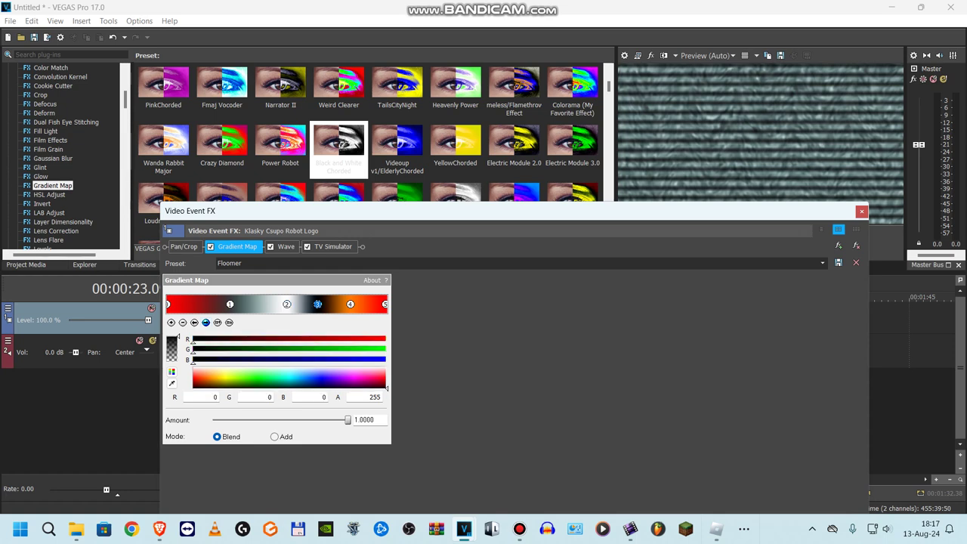
click(206, 323)
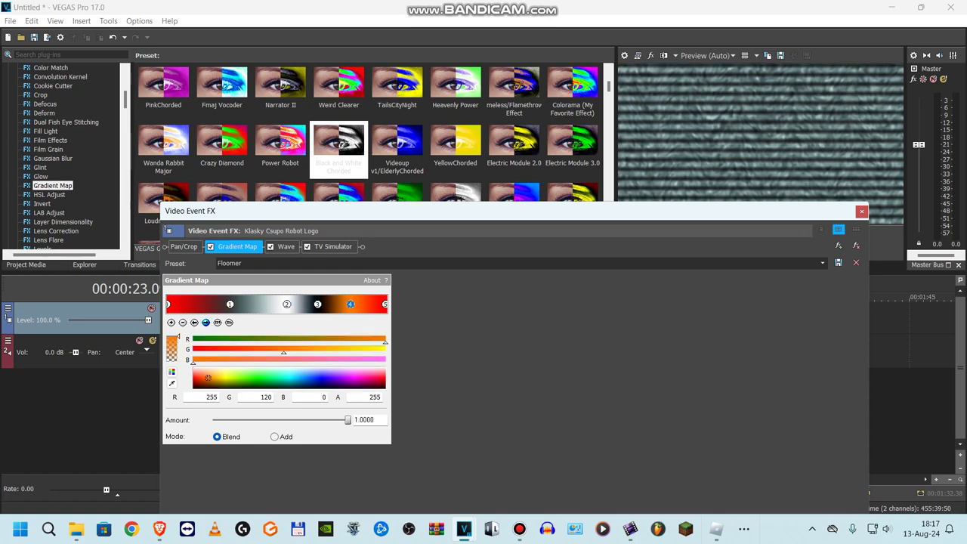
click(205, 322)
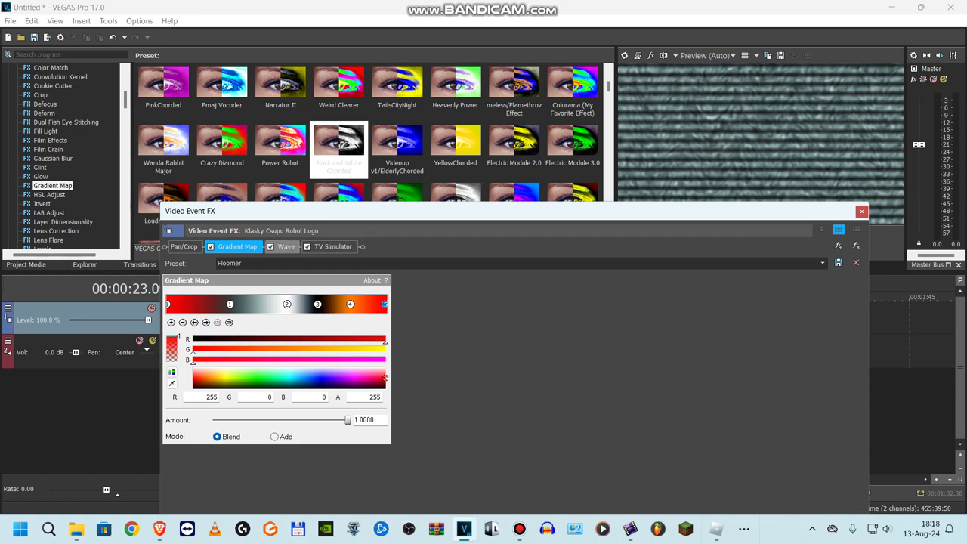
Step: Examine the Wave and TV Simulator parameters on the fifth video clip, and close its effects
click(285, 246)
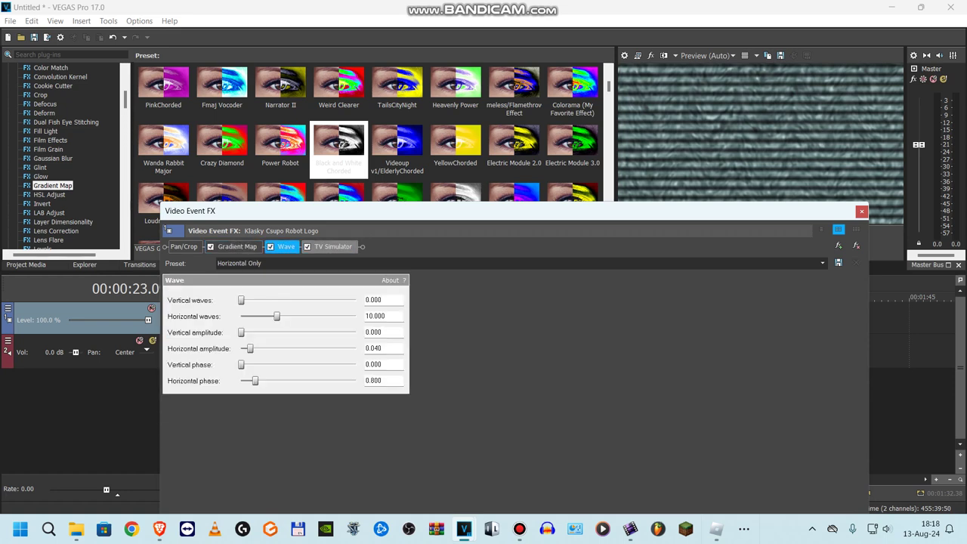
click(333, 246)
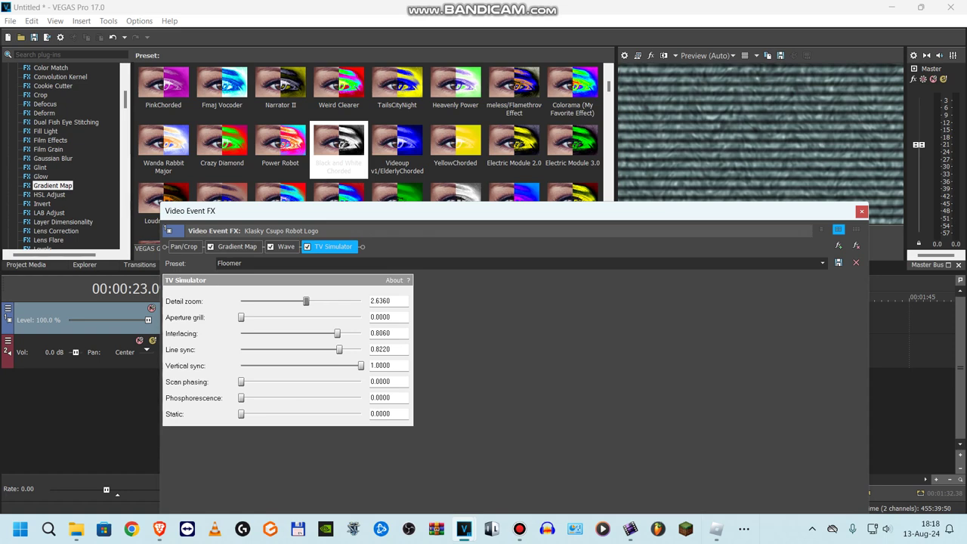
click(862, 212)
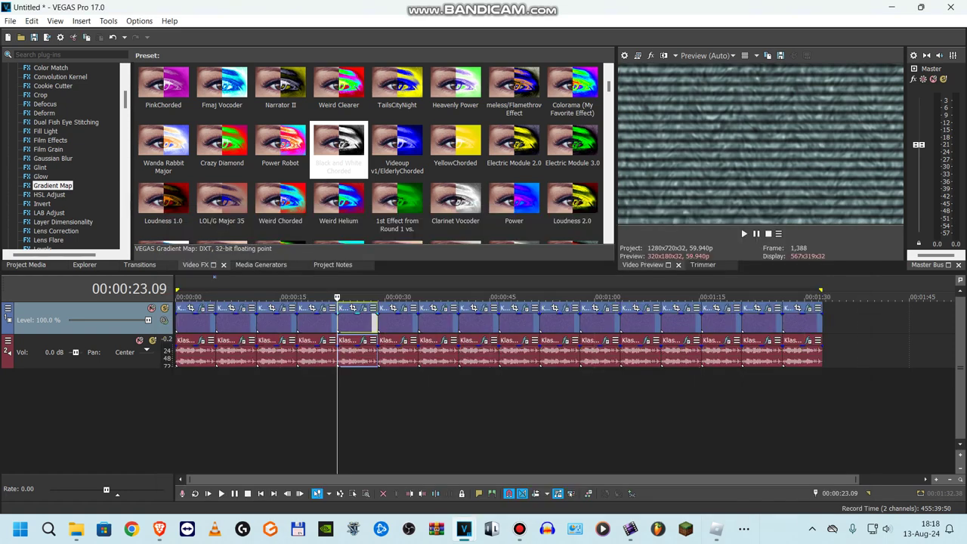
Step: Open the fifth clip's audio effects and examine the orange vocoder's settings and preset list, glancing at the Reverb
click(363, 340)
click(363, 340)
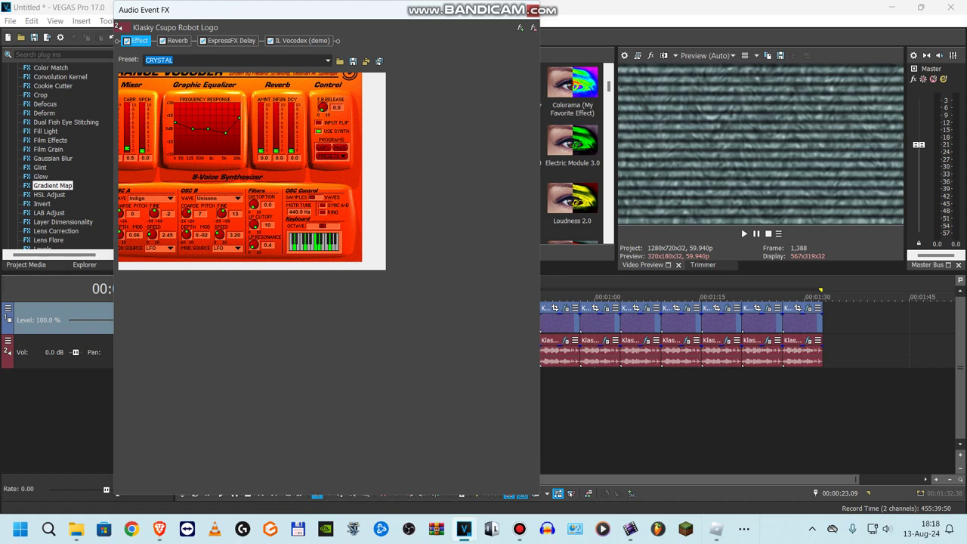
click(178, 41)
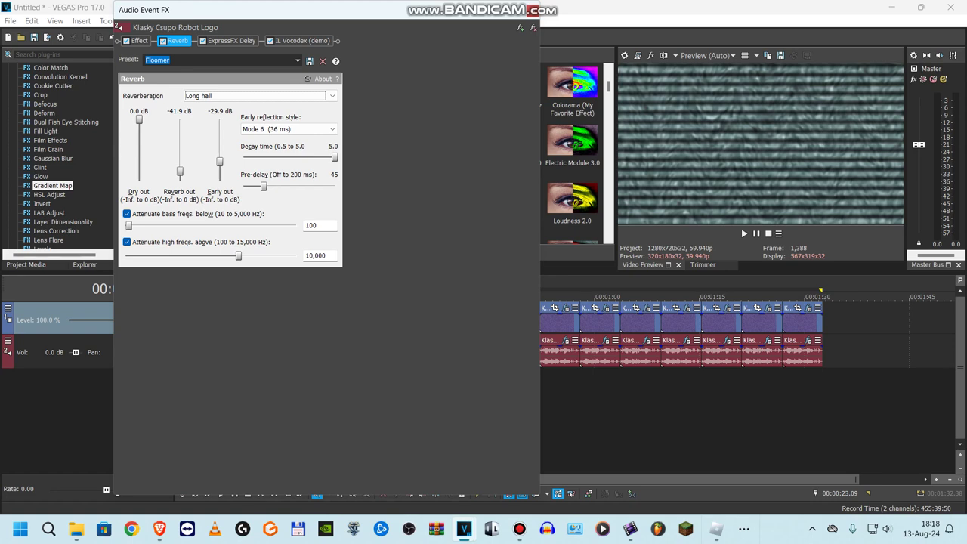
click(138, 40)
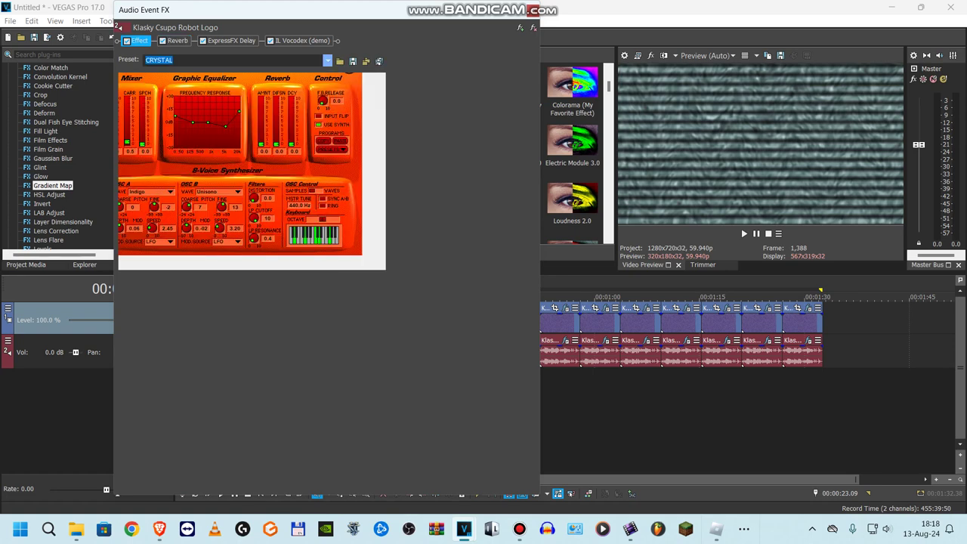
click(327, 60)
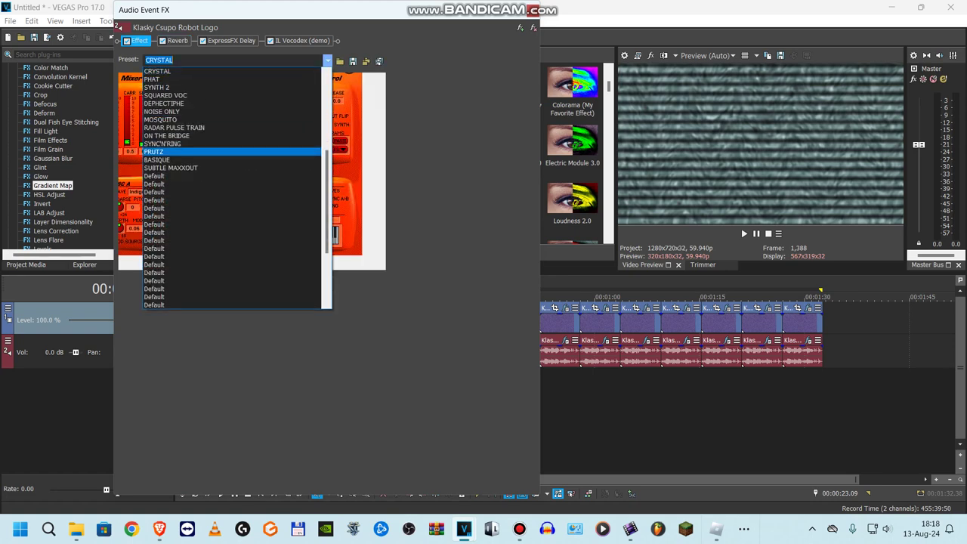
key(Escape)
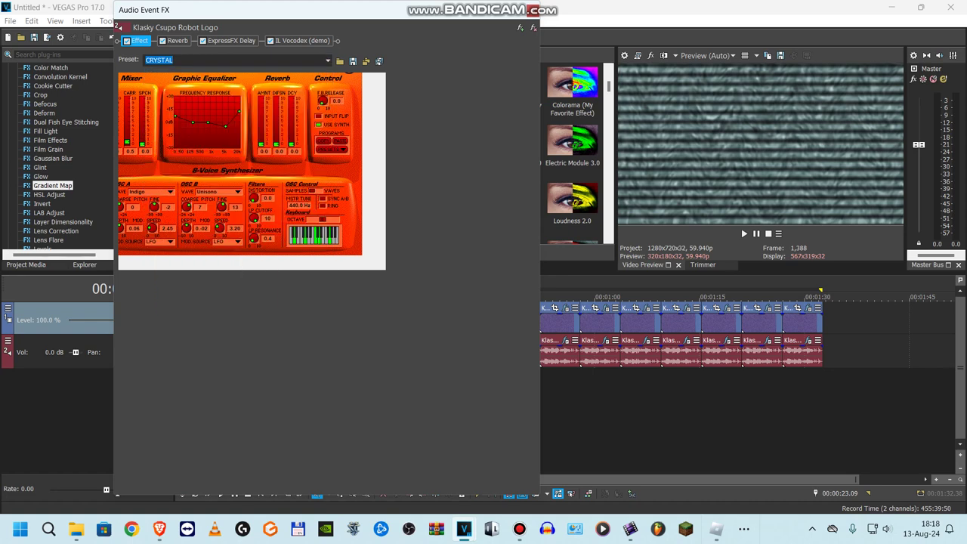
Step: Examine the Reverb, ExpressFX Delay and Vocodex settings on the fifth clip's audio, and close its audio effects
click(178, 41)
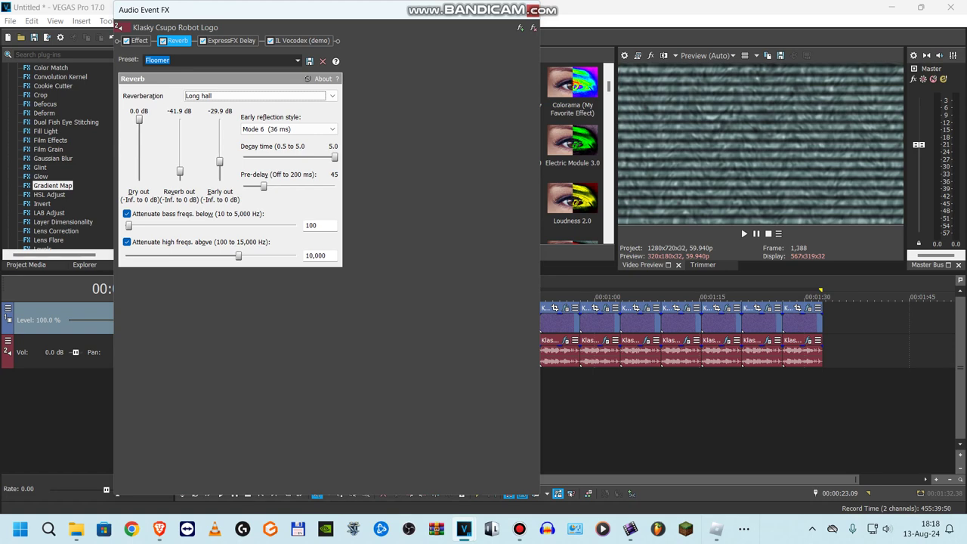
click(231, 41)
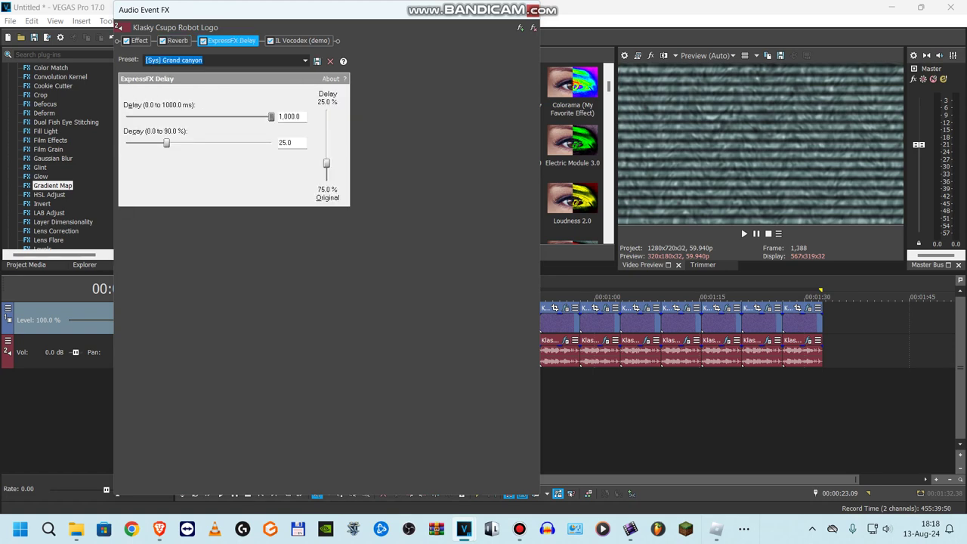
click(302, 41)
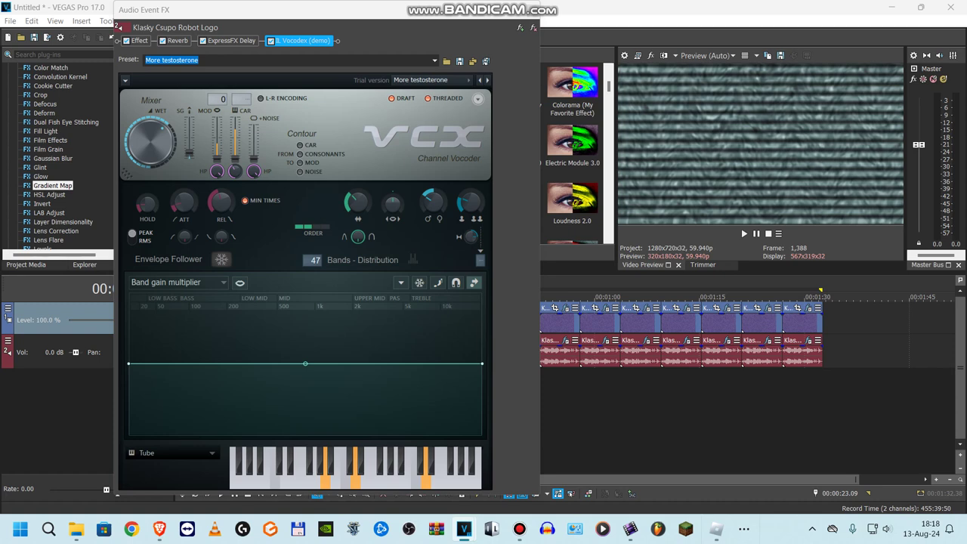
click(534, 9)
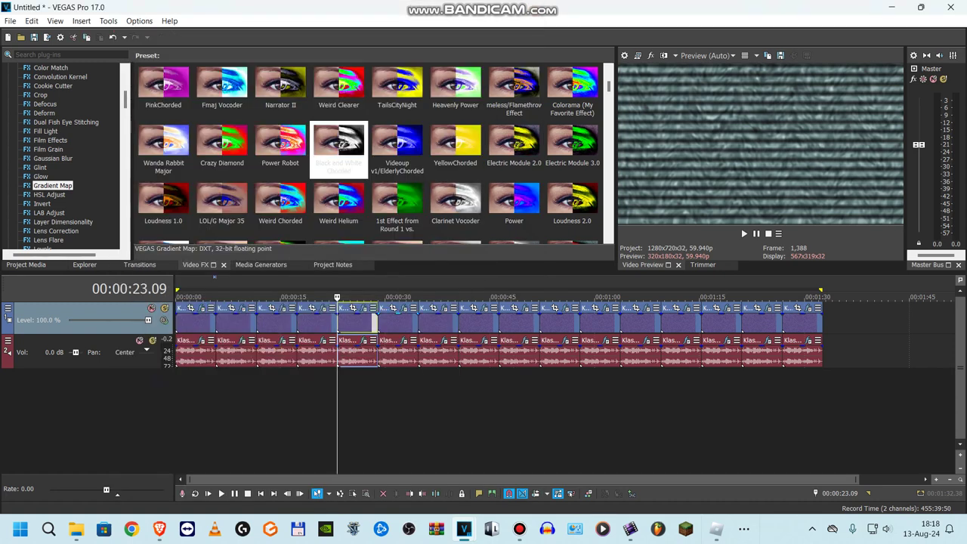
Step: Open the sixth video clip's effects and examine the RGB values of its Gradient Map color stops
click(386, 321)
click(402, 308)
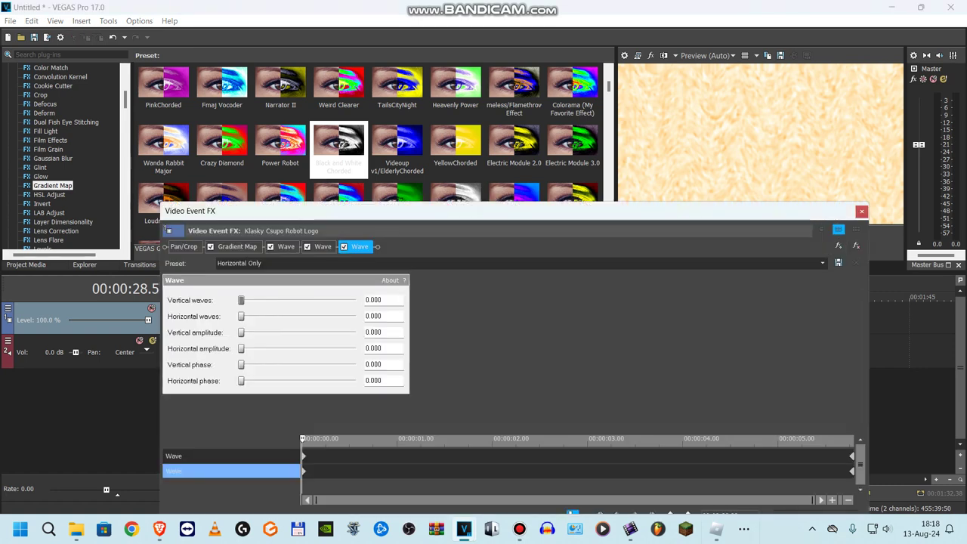
click(236, 246)
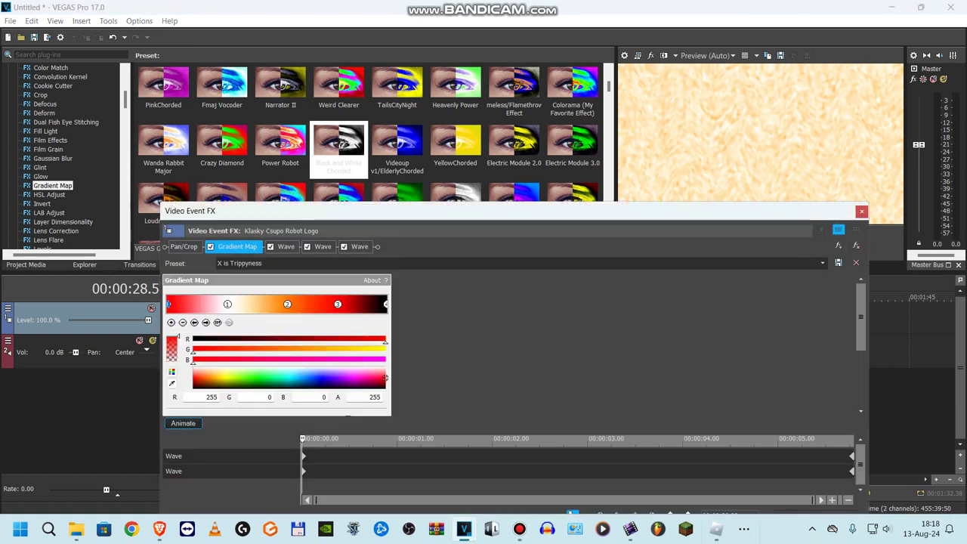
click(206, 322)
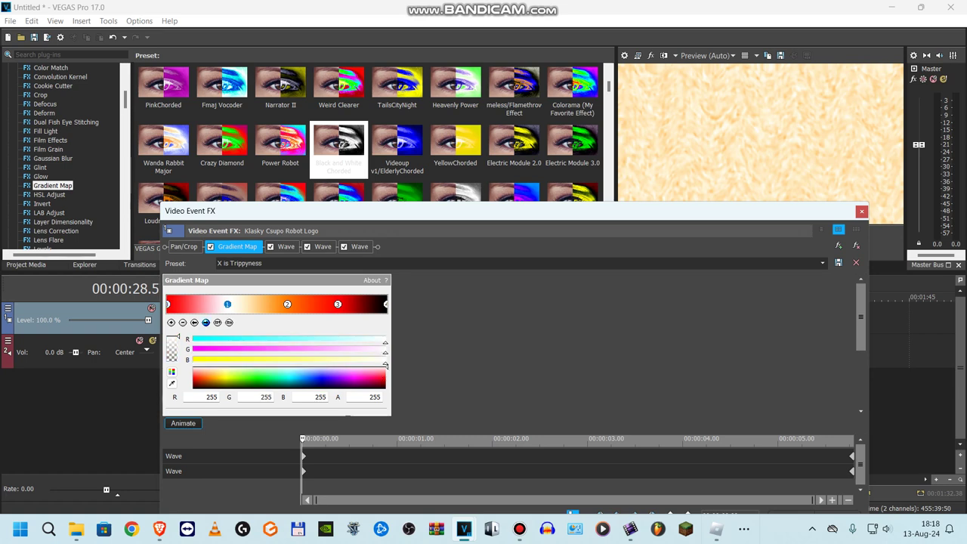
click(205, 322)
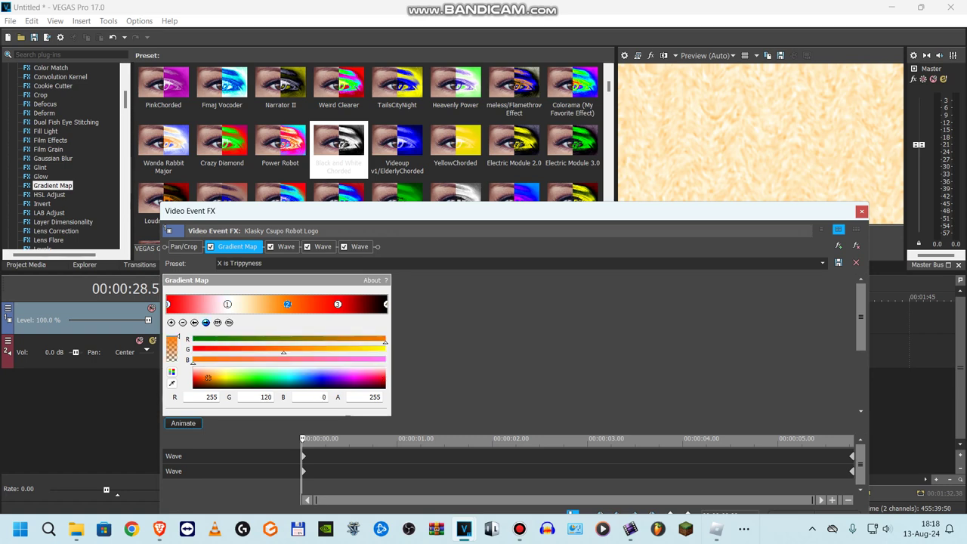
click(206, 322)
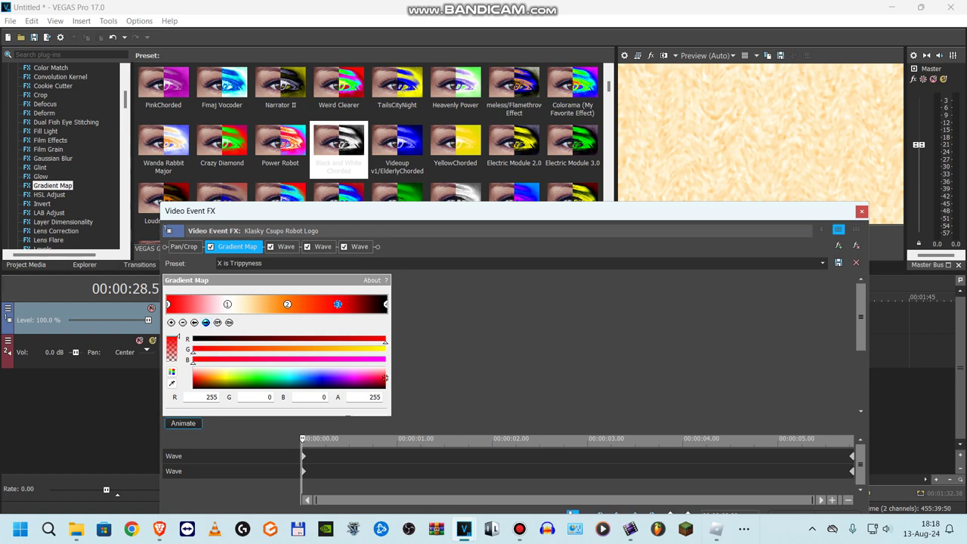
click(205, 322)
Step: Examine the second Wave effect on the sixth video clip at the start and end of its keyframe animation
click(285, 247)
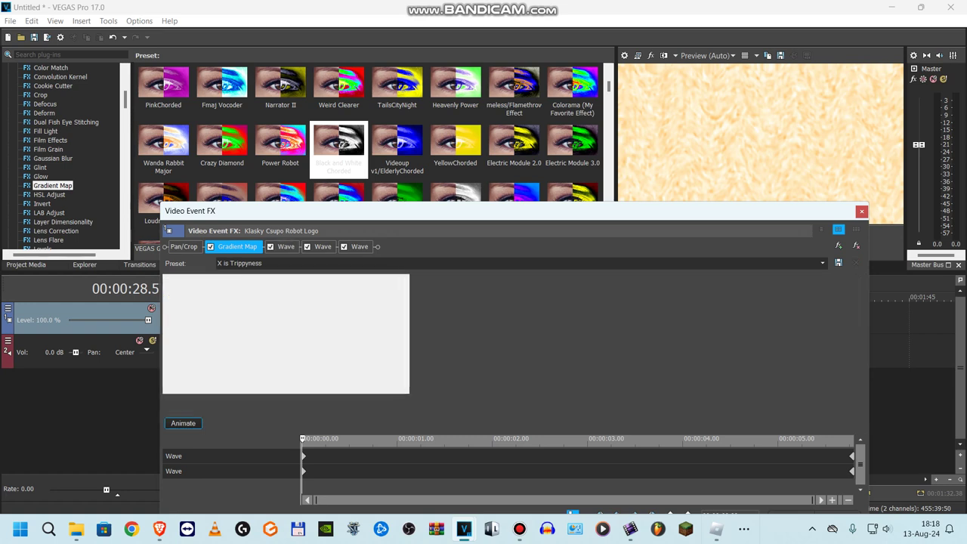
click(323, 246)
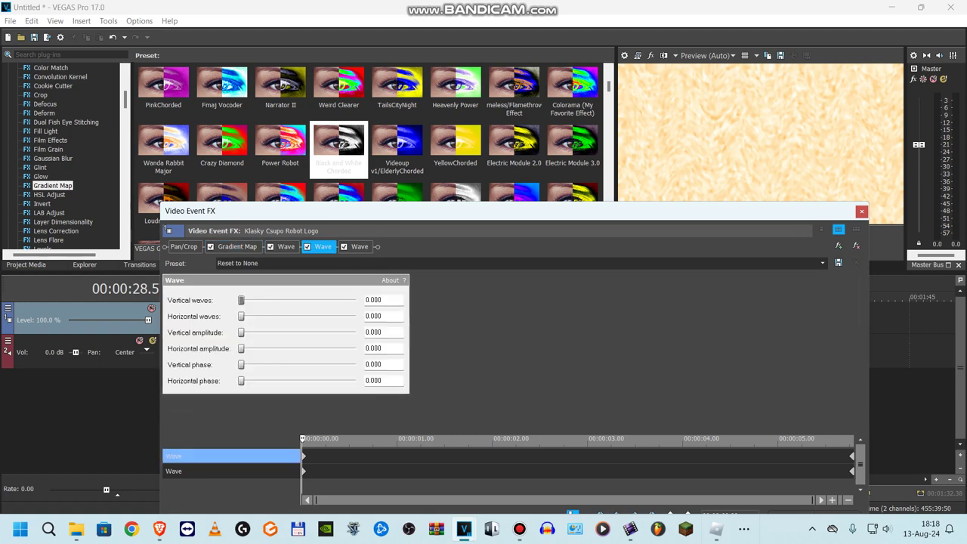
drag(319, 476, 854, 484)
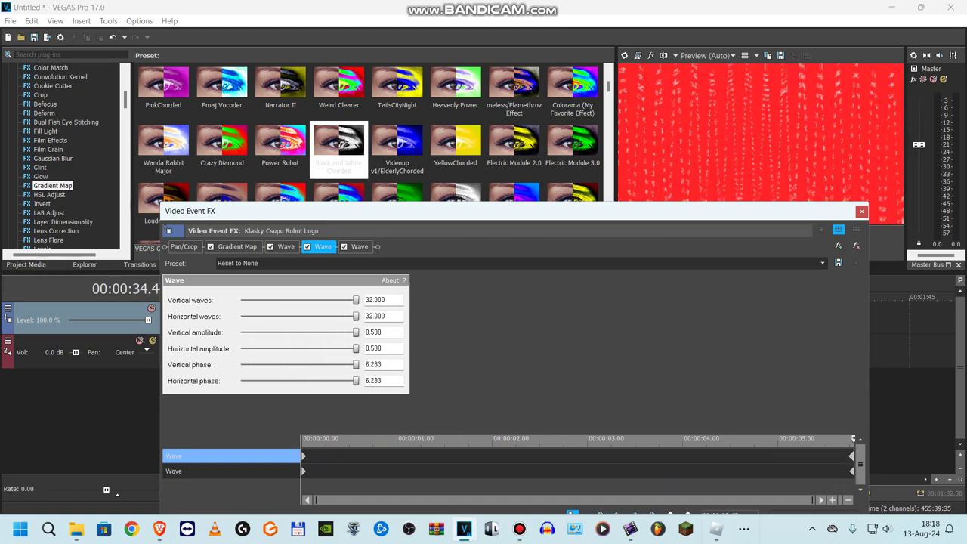
Step: Examine the third Wave effect and its keyframe range on the sixth video clip, and close its video effects
click(358, 247)
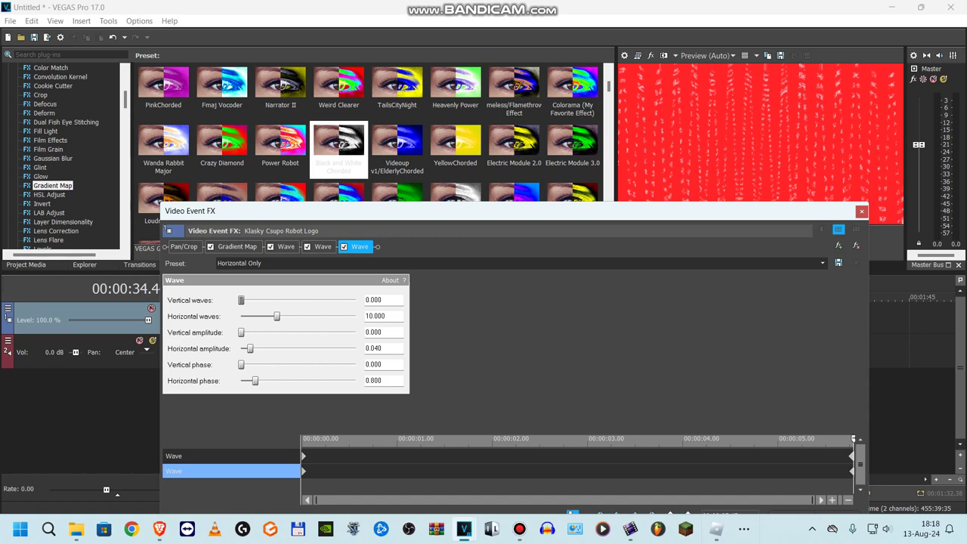
drag(310, 484, 854, 483)
click(861, 211)
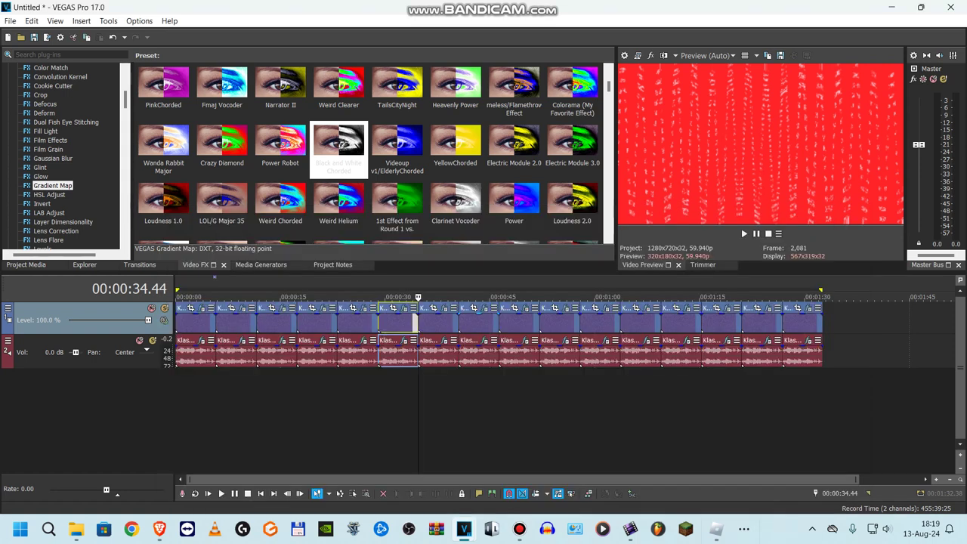
Step: Examine the tb_grumblebum, ExpressFX Distortion, Reverb and Vocodex settings on the sixth clip's audio, and close its audio effects
click(404, 340)
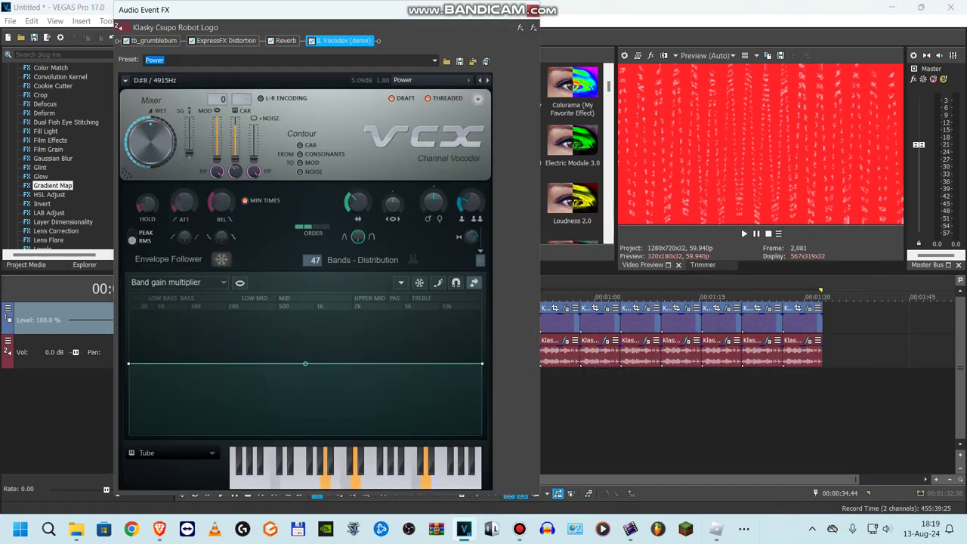
click(154, 41)
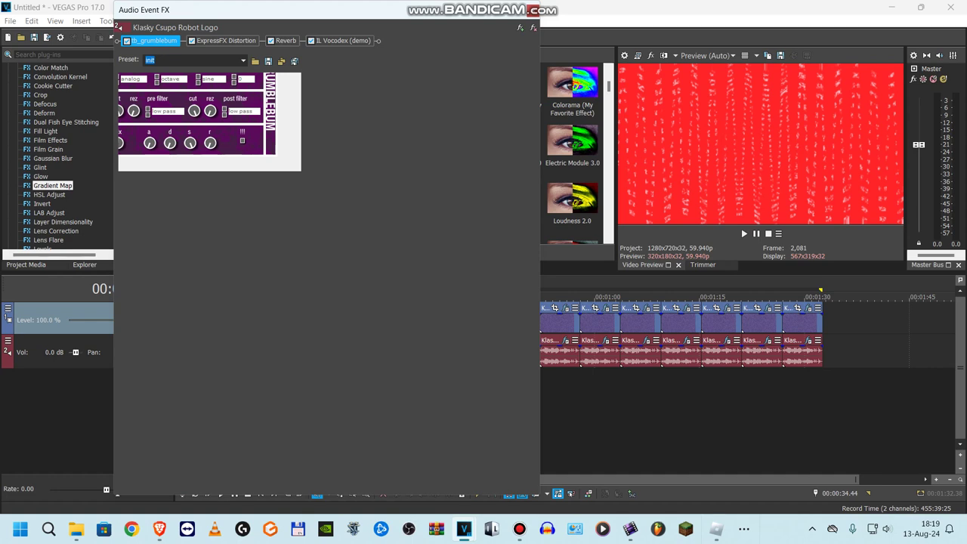
click(226, 41)
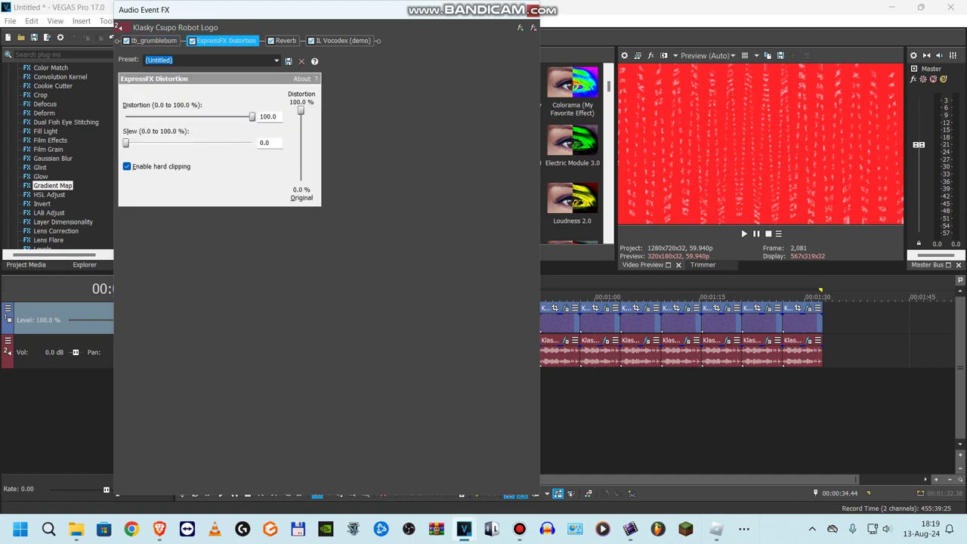
click(285, 41)
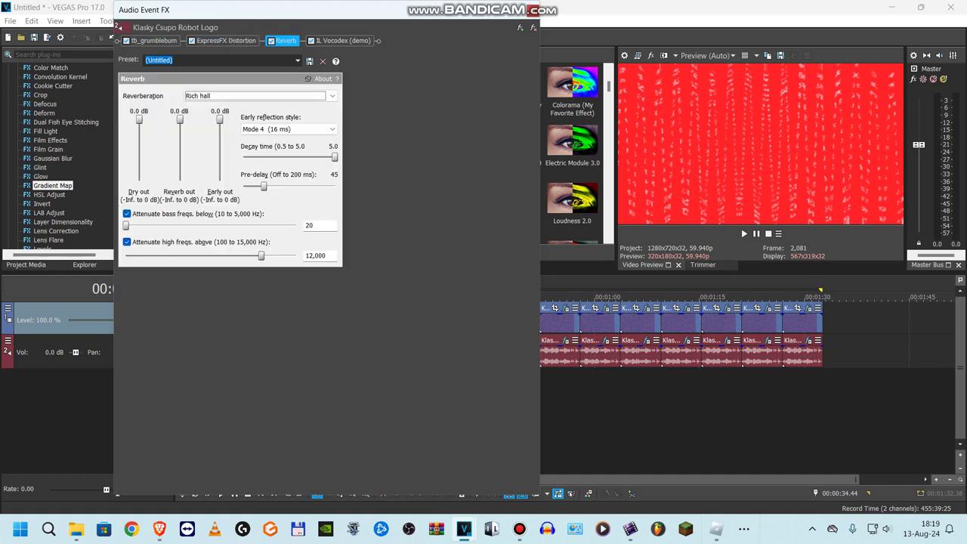
click(343, 40)
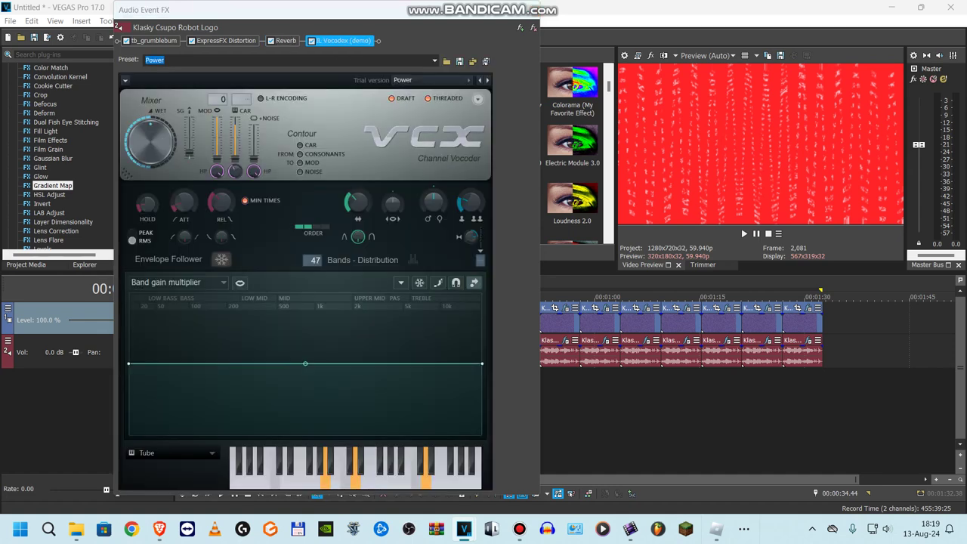
click(534, 10)
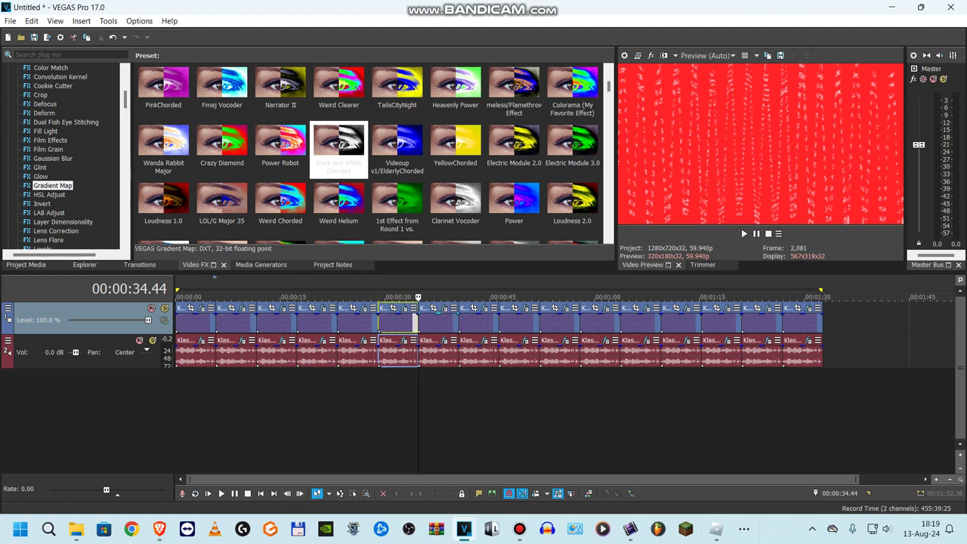
Step: Examine the RGB values of the seventh video clip's Gradient Map color stops and the Vocodex settings on its audio, closing both effect windows
click(437, 320)
click(444, 308)
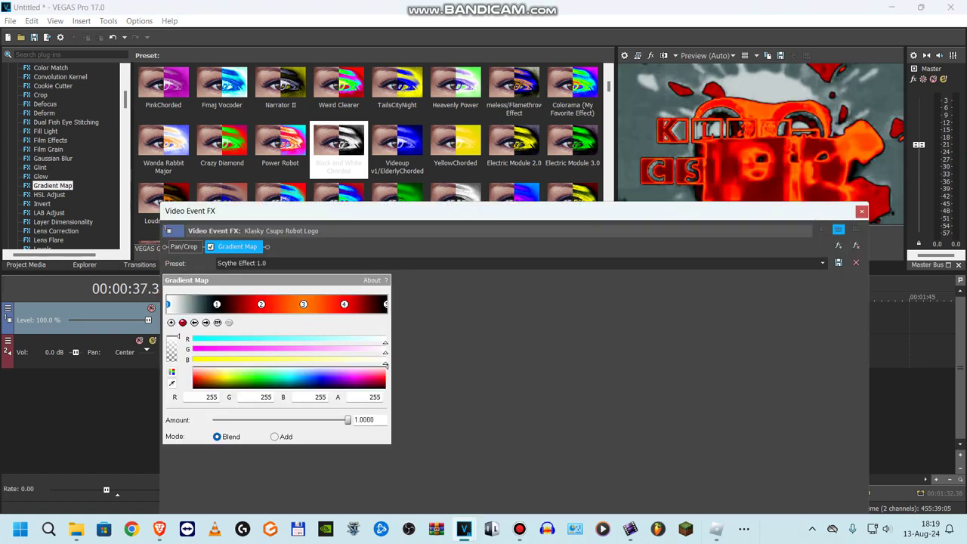
click(217, 303)
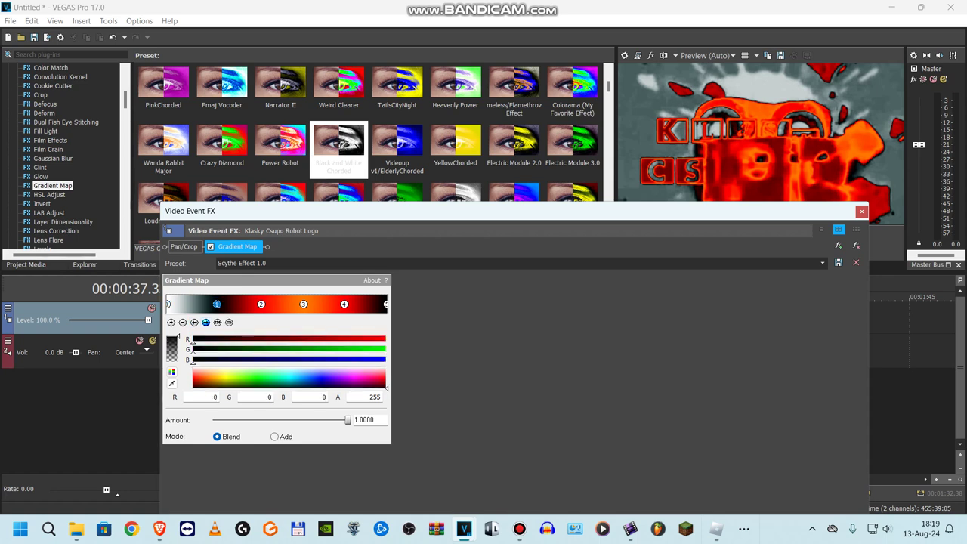
click(205, 322)
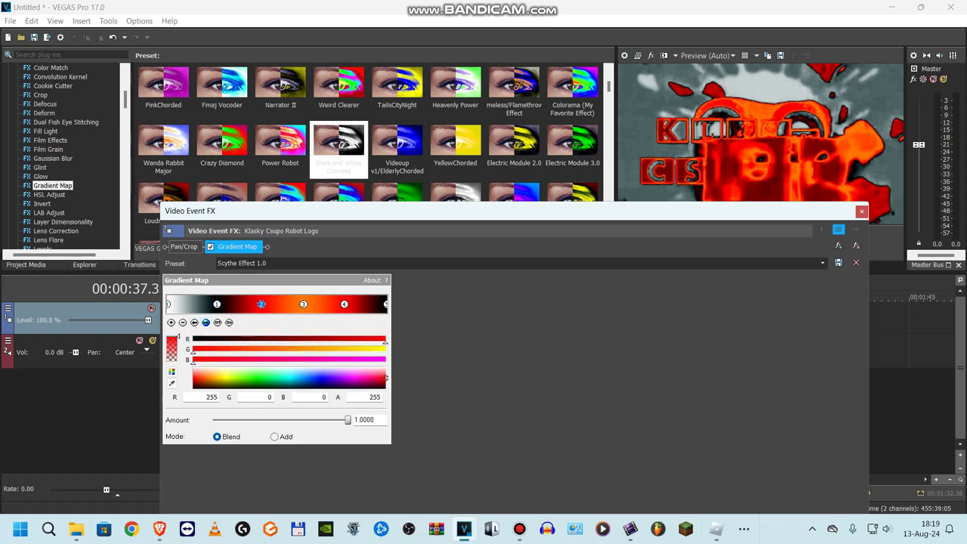
click(205, 322)
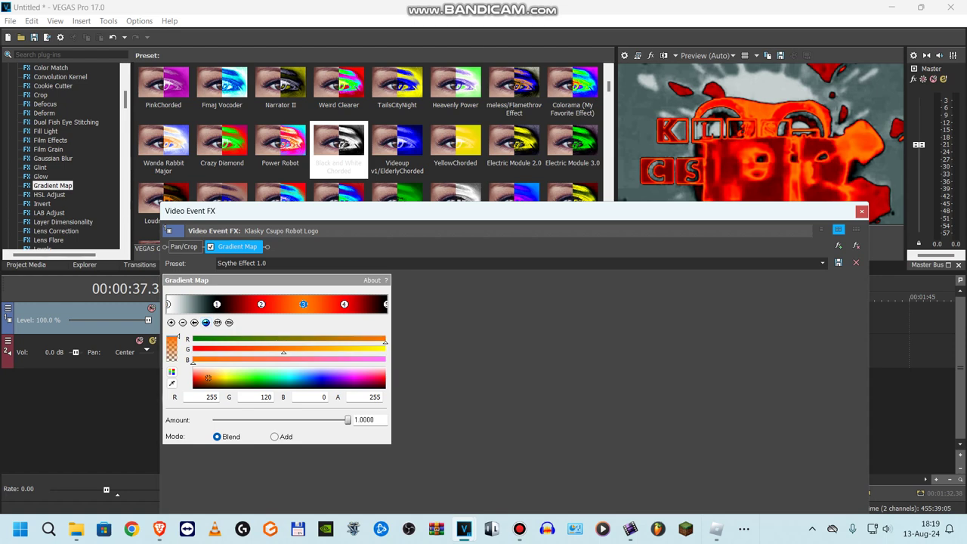
click(205, 322)
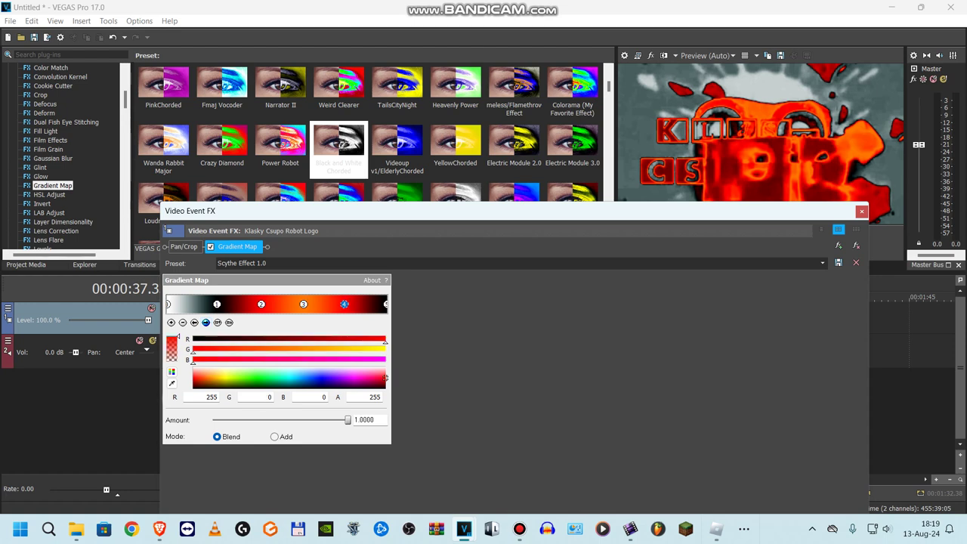
click(206, 321)
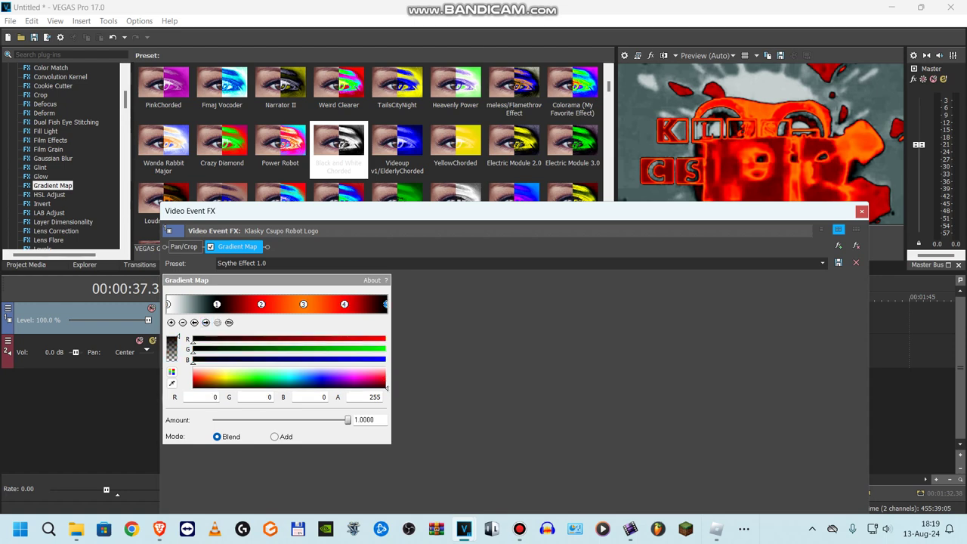
click(862, 211)
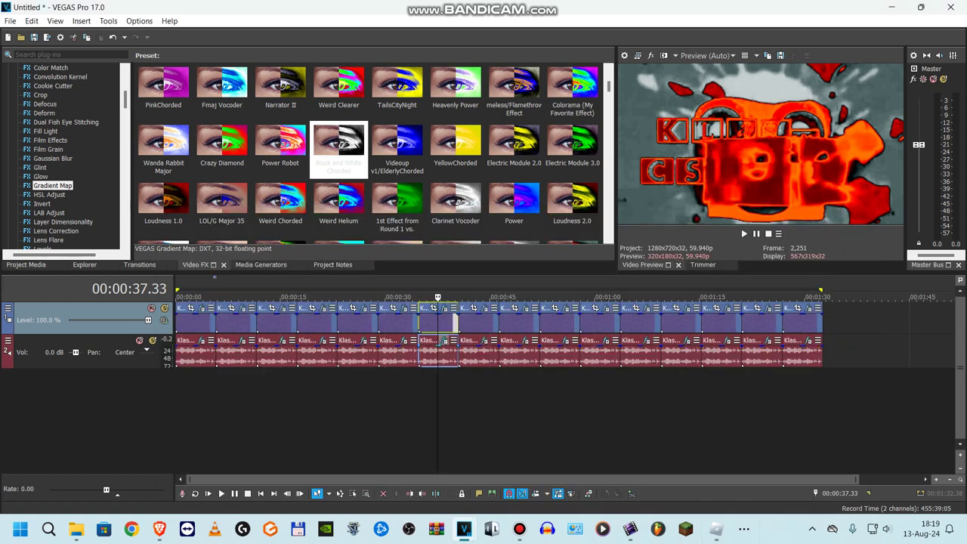
click(444, 341)
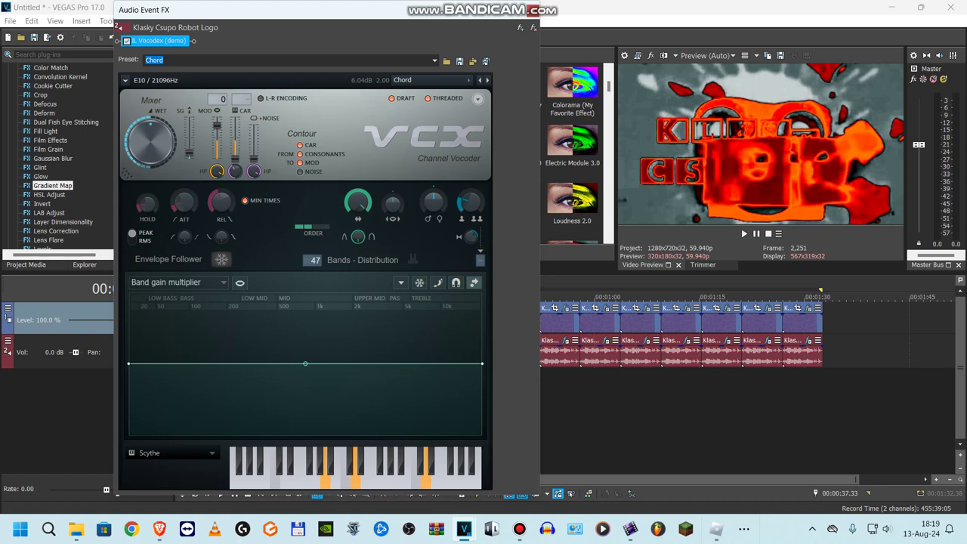
key(Escape)
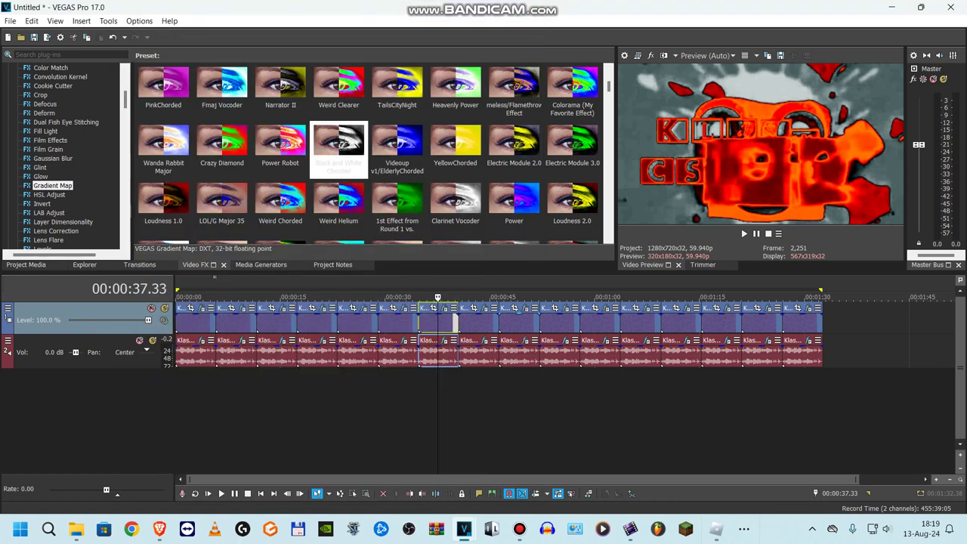
Step: Examine the RGB values of the eighth video clip's Gradient Map color stops and the Vocodex settings on its audio, closing both effect windows
click(475, 322)
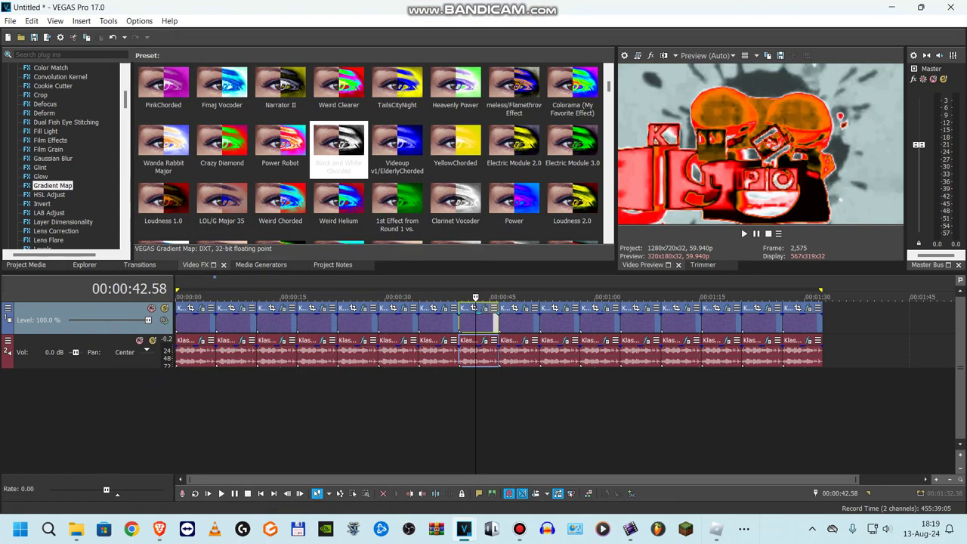
click(484, 309)
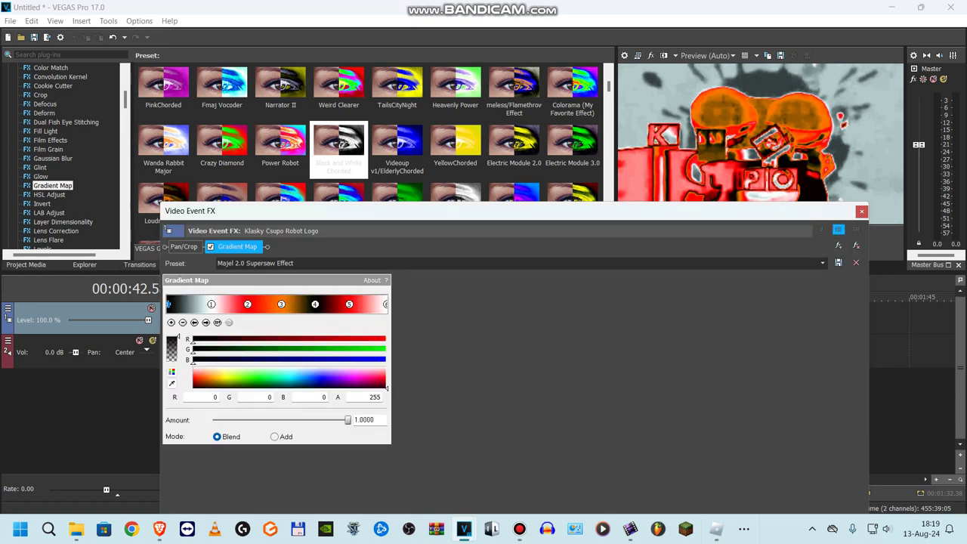
click(206, 322)
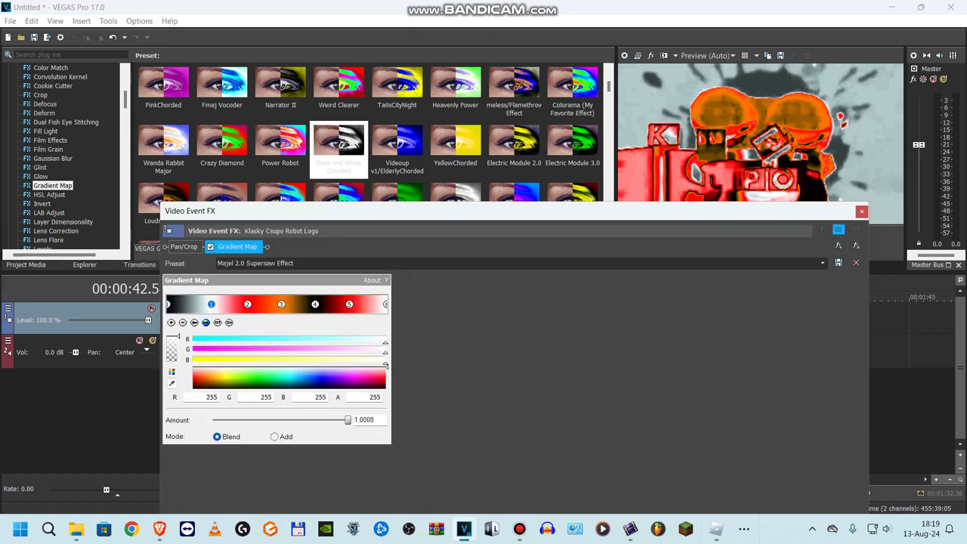
click(205, 323)
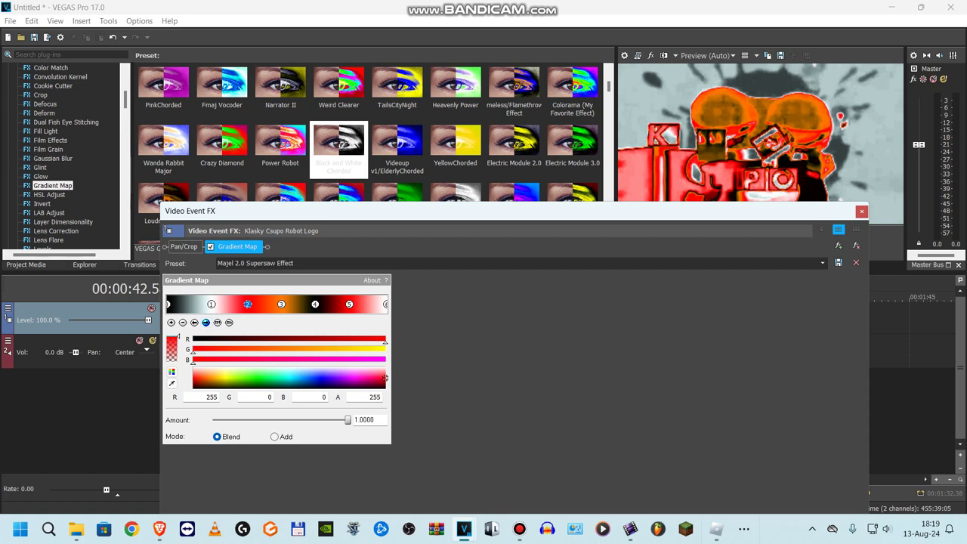
click(205, 322)
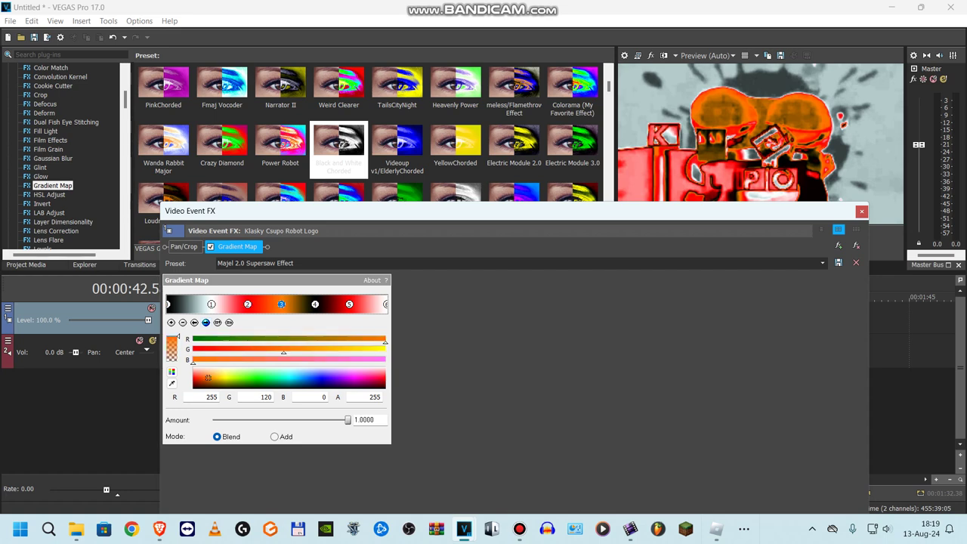
click(205, 322)
click(205, 323)
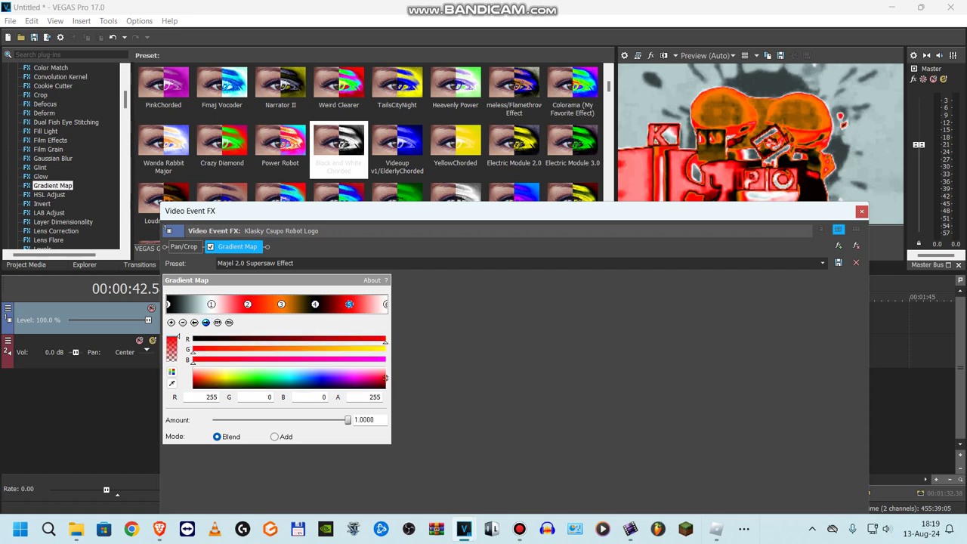
click(206, 323)
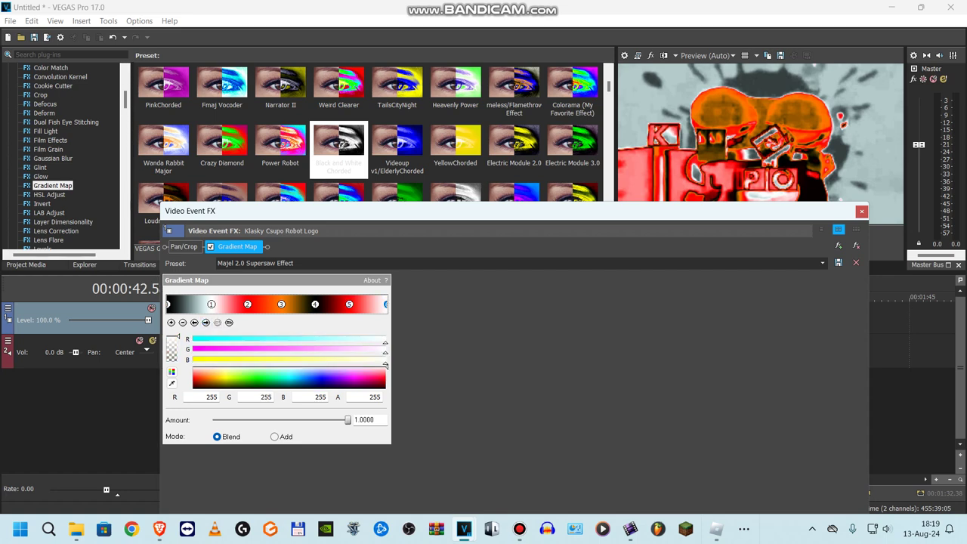
click(861, 211)
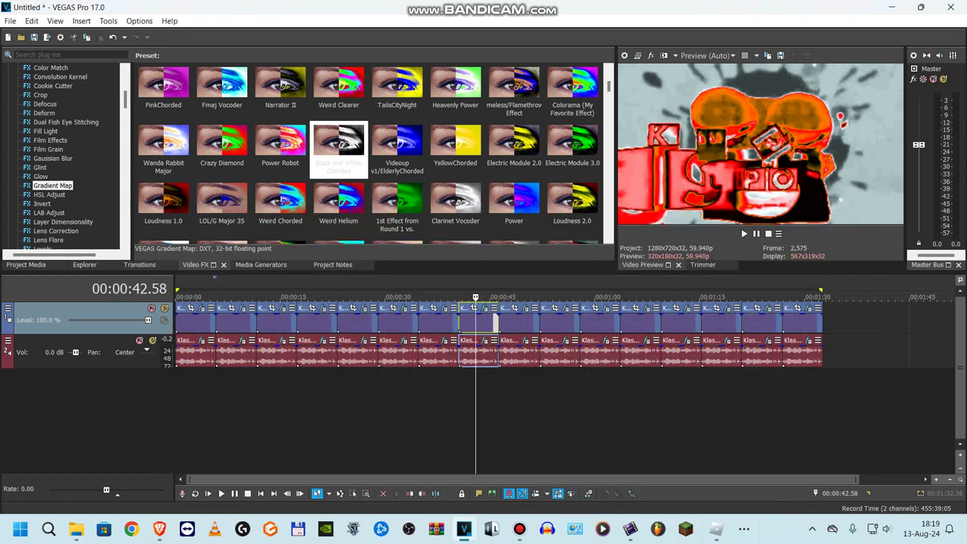
click(484, 340)
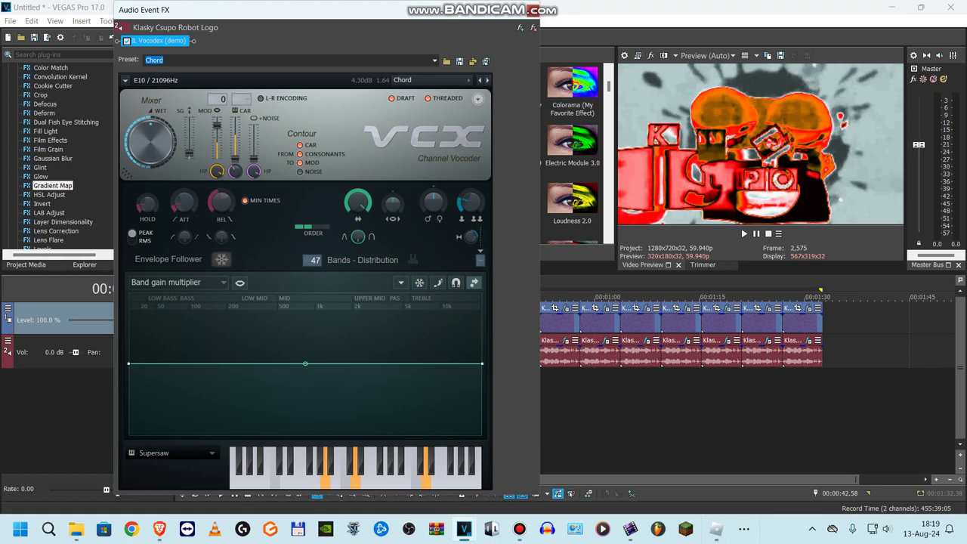
click(533, 9)
Step: Examine the RGB values of the ninth video clip's Gradient Map color stops and the Vocodex settings on its audio, closing both effect windows
click(521, 322)
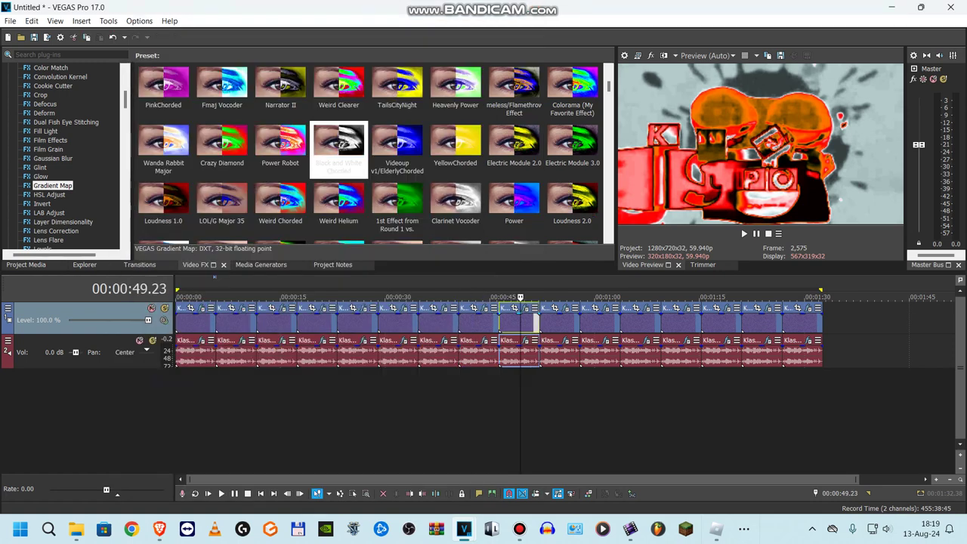
click(512, 323)
click(525, 308)
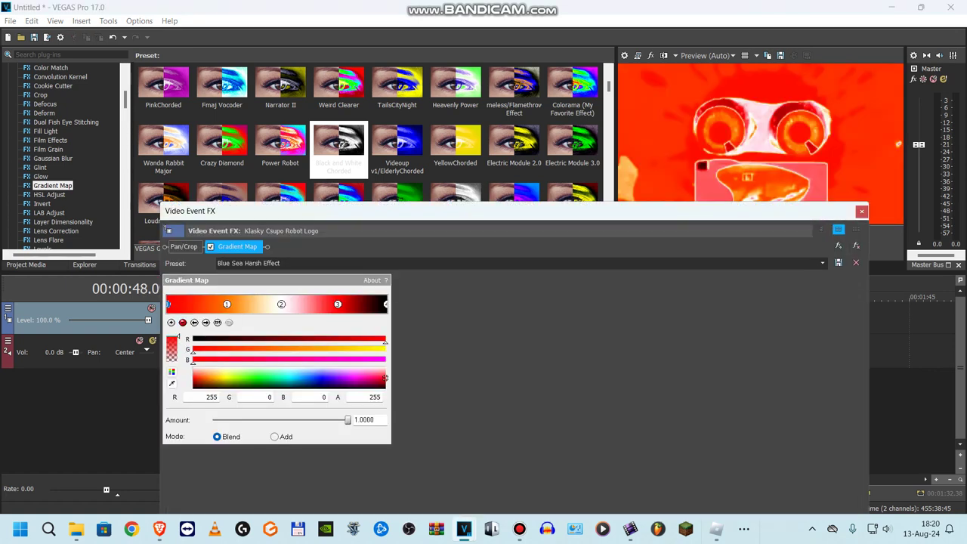
click(206, 322)
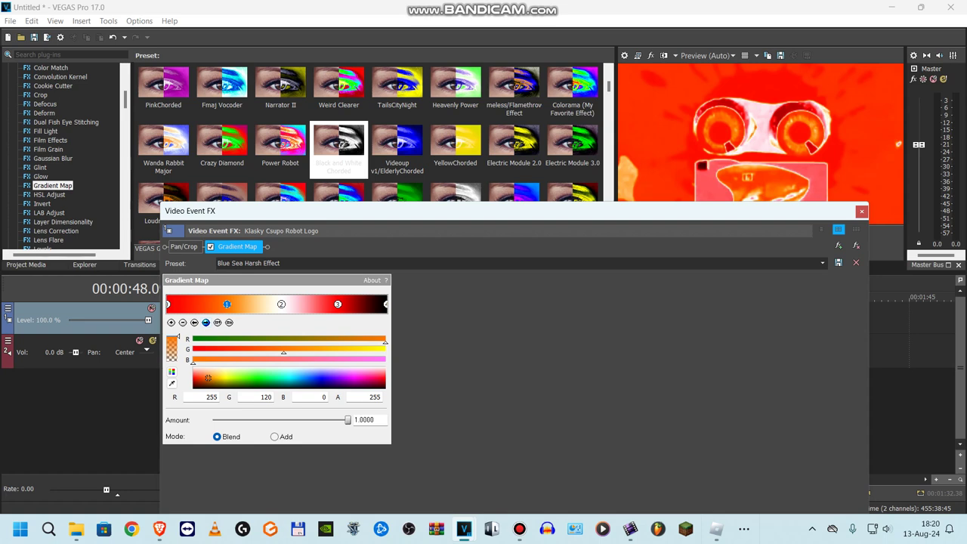
click(206, 322)
click(205, 322)
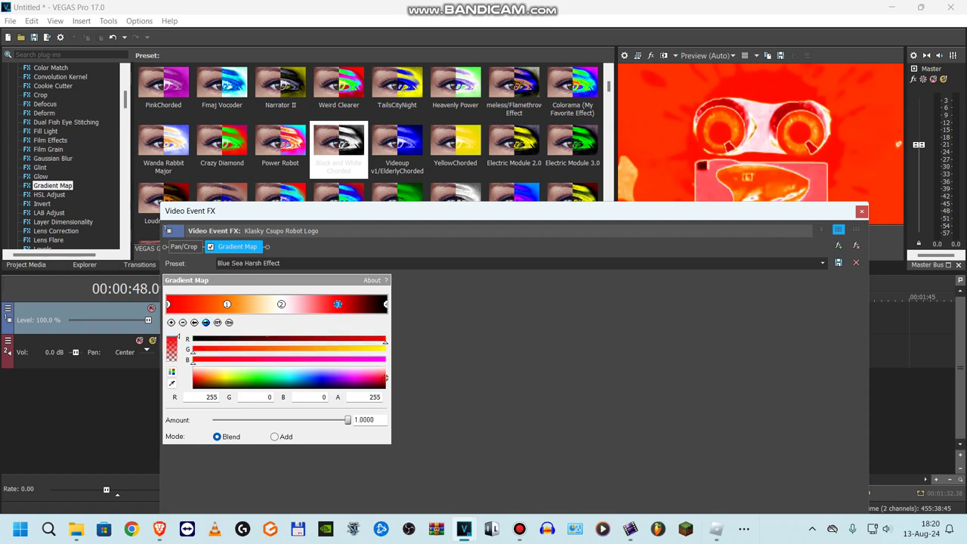
click(205, 322)
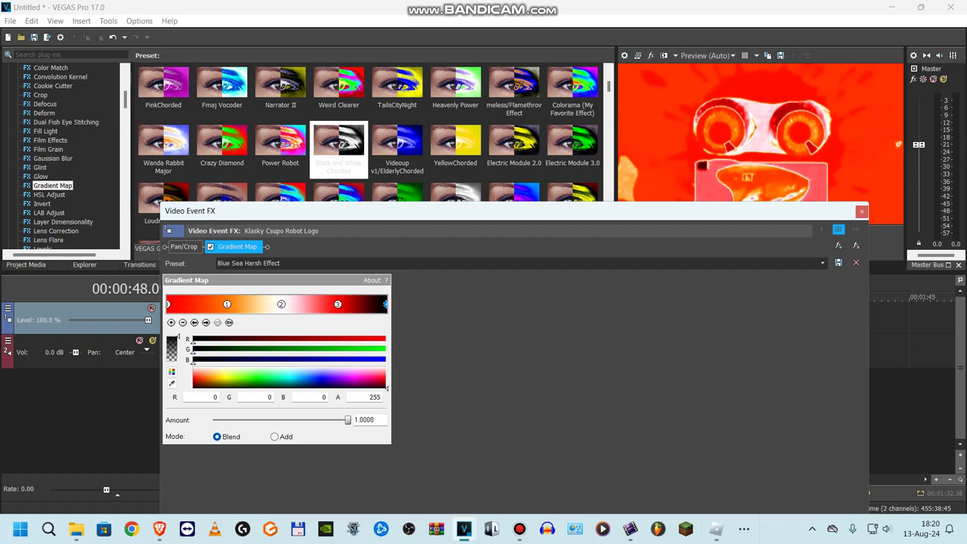
click(861, 210)
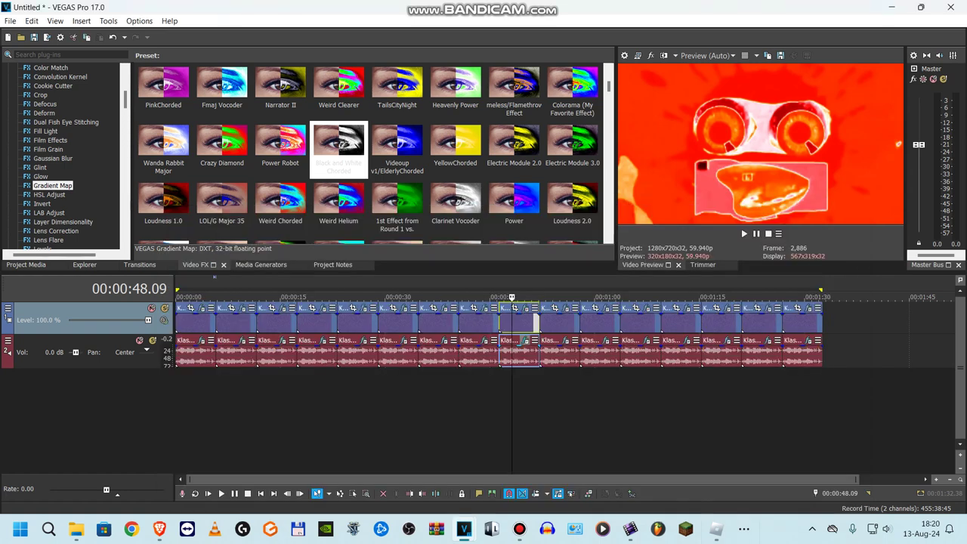
click(525, 340)
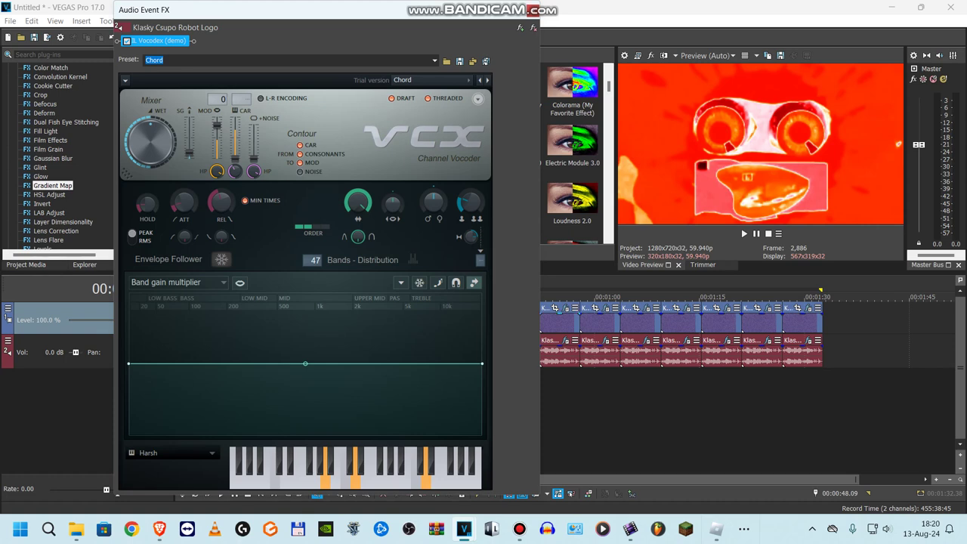
click(533, 10)
Step: Examine the Rays and NewBlue LE Starlight settings in the tenth video clip's event effects
click(547, 320)
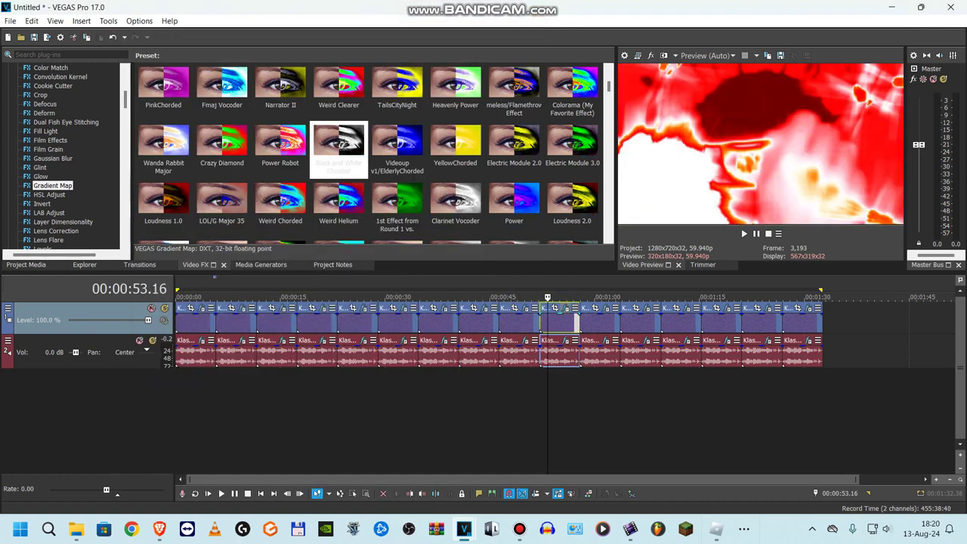
click(568, 308)
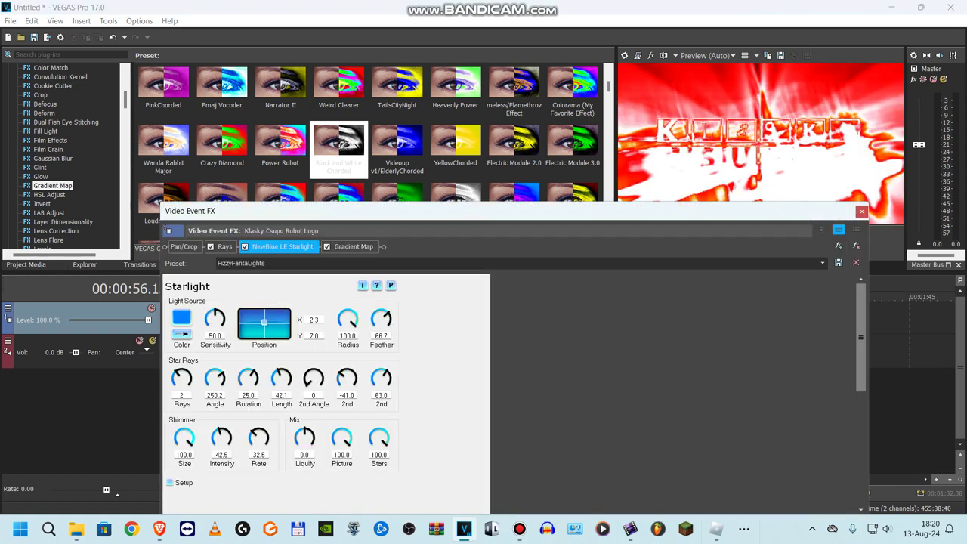
click(224, 246)
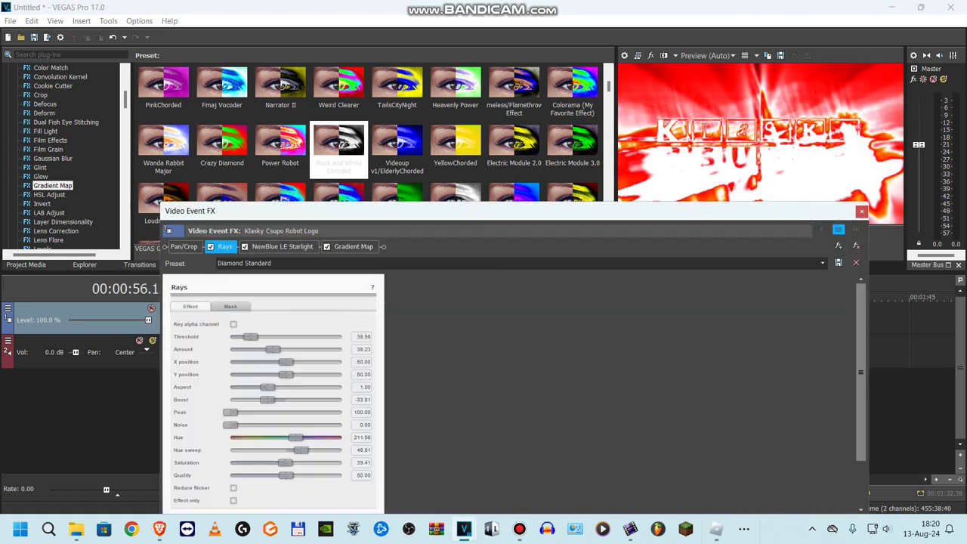
click(282, 246)
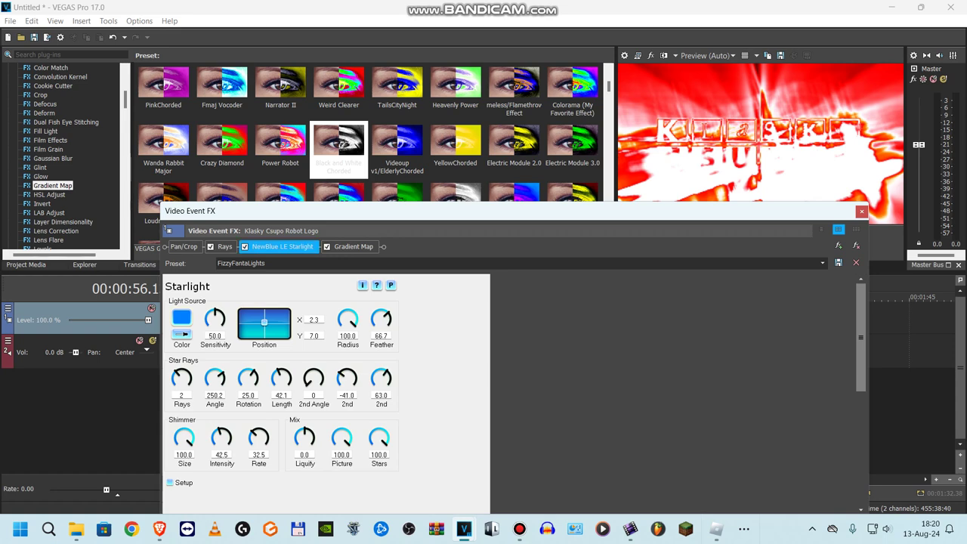
scroll(325, 363, down, 2)
scroll(325, 362, up, 1)
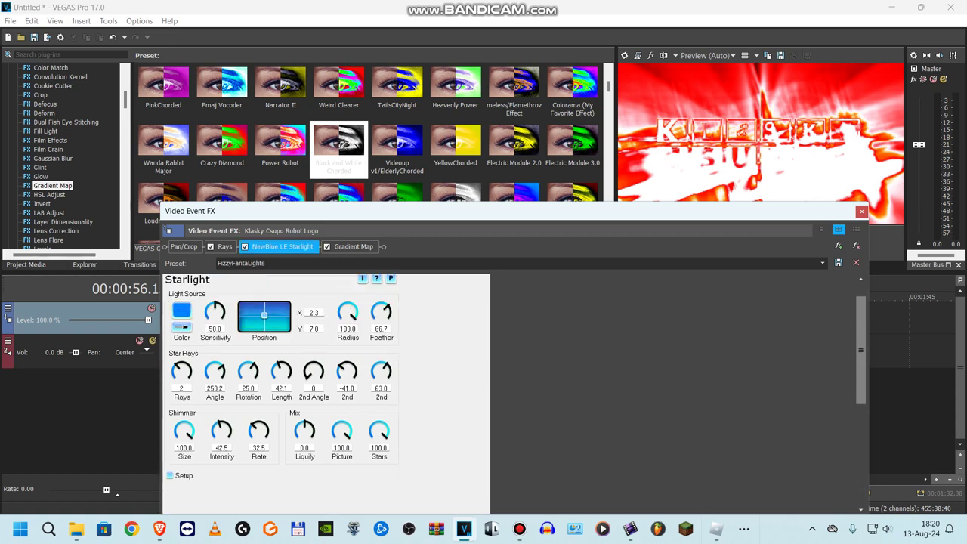
Step: Examine the RGB values of the tenth video clip's Gradient Map color stops and close its video effects
click(353, 246)
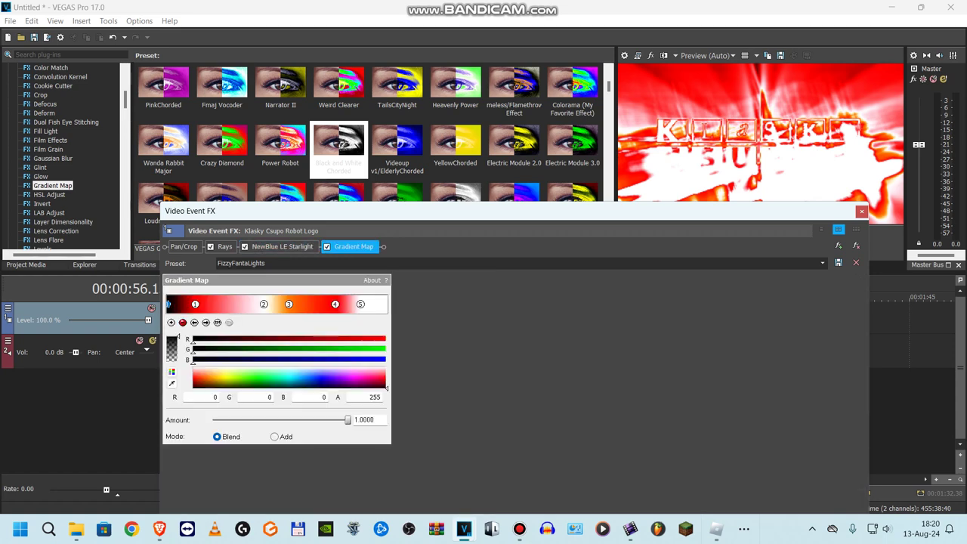
click(195, 304)
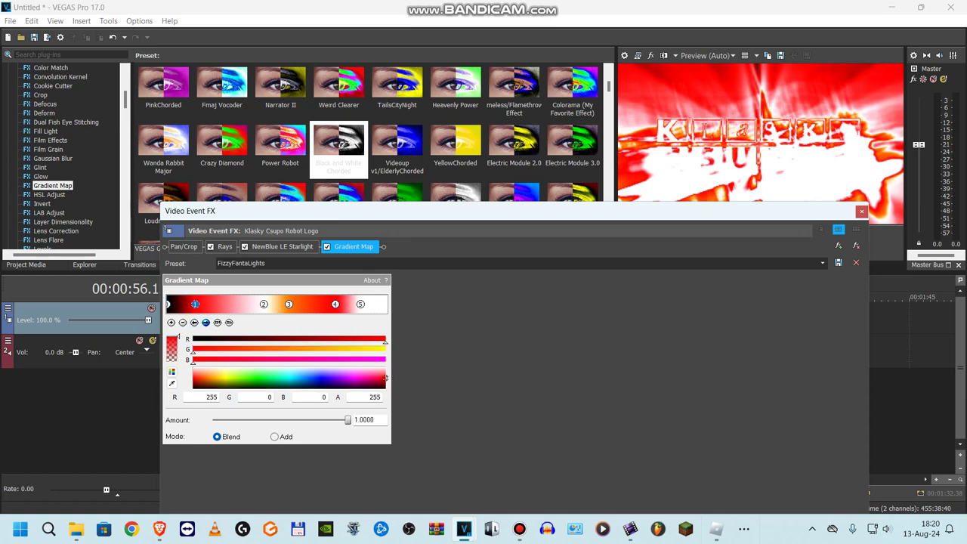
click(264, 304)
click(289, 304)
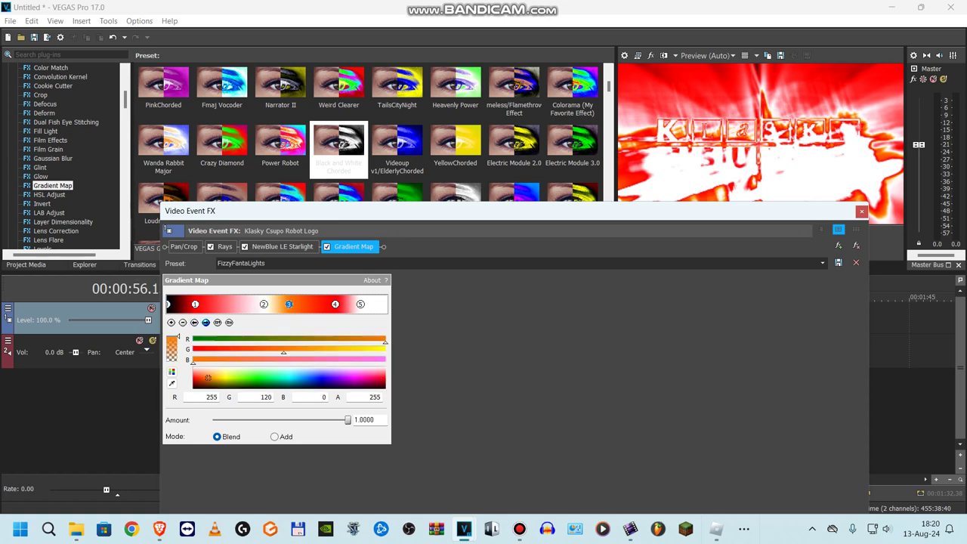
click(206, 323)
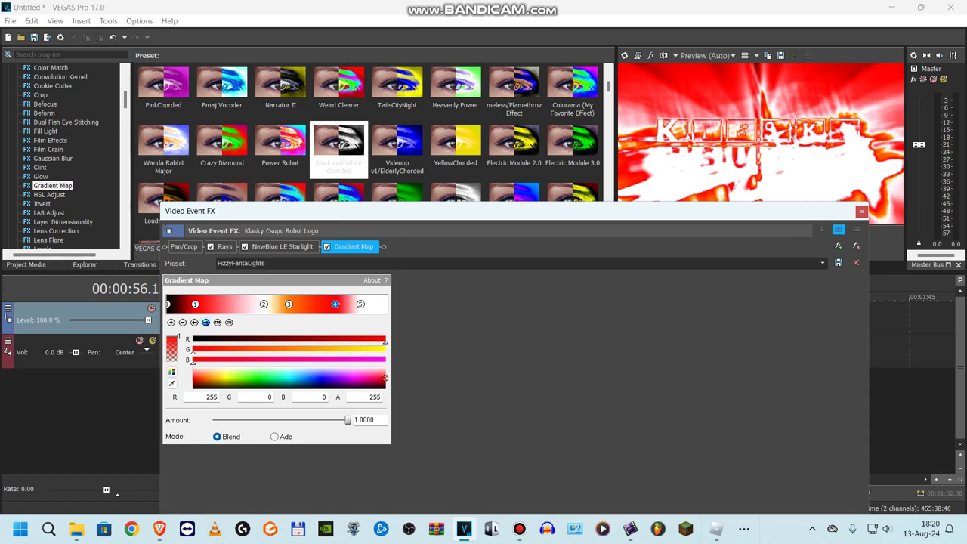
click(206, 321)
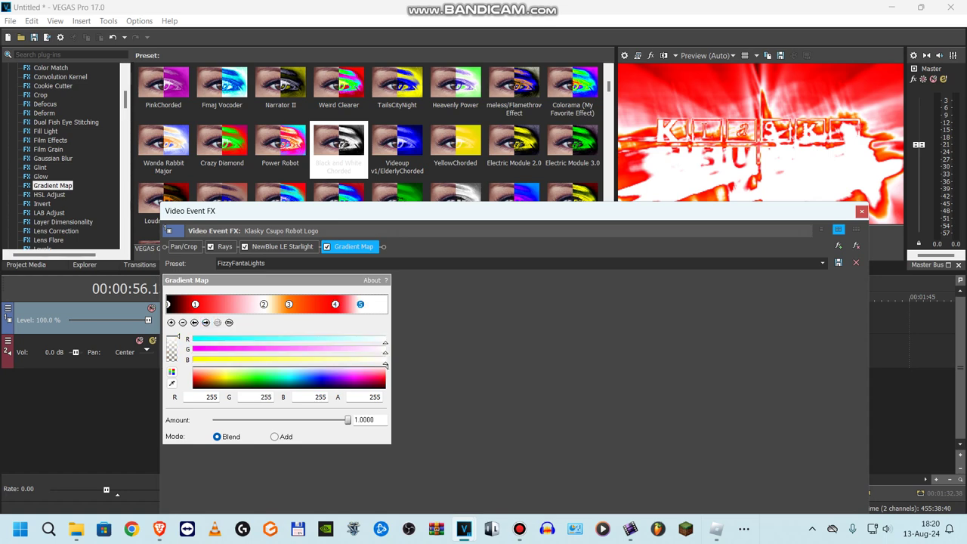
click(861, 211)
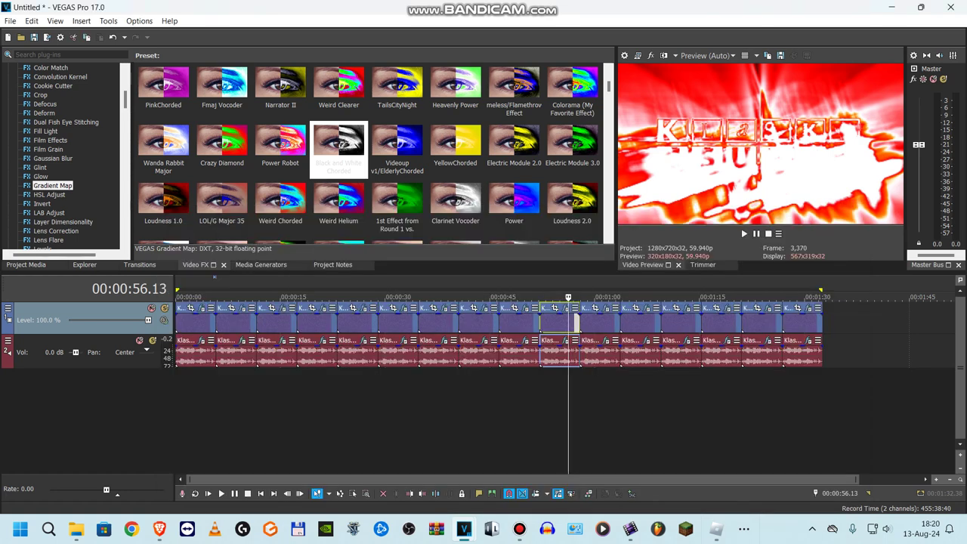
Step: Examine the vocoder effect, tb_grumblebum and Vocodex settings on the tenth clip's audio, and close its audio effects
click(565, 341)
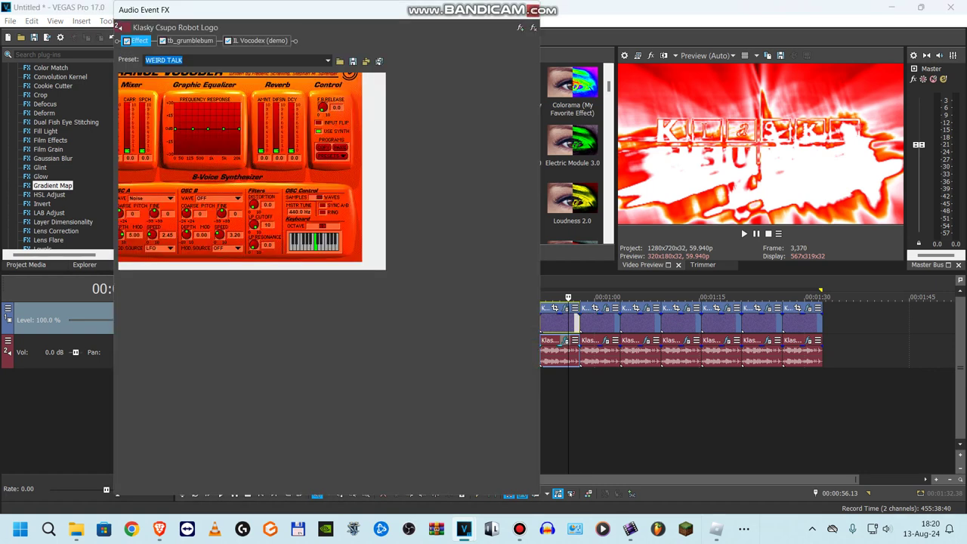
click(190, 41)
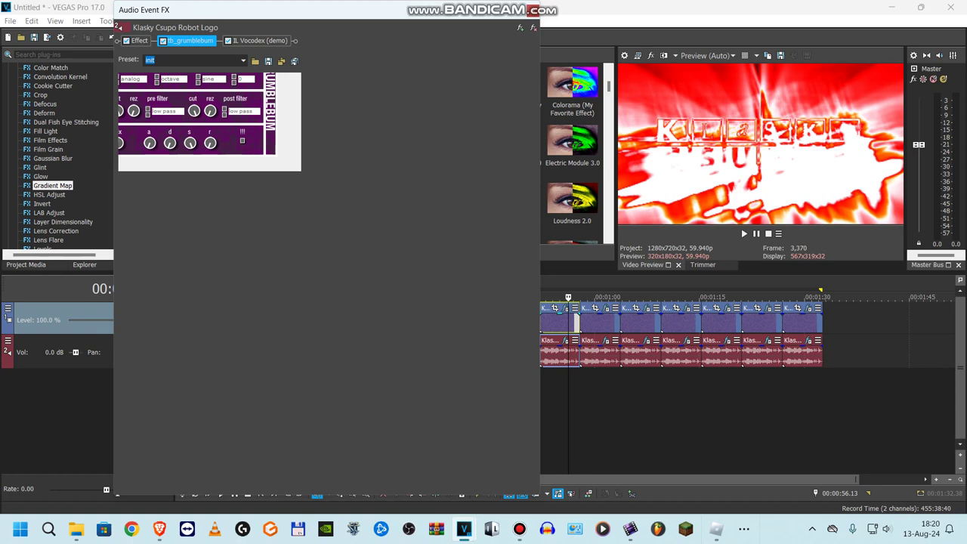
click(260, 41)
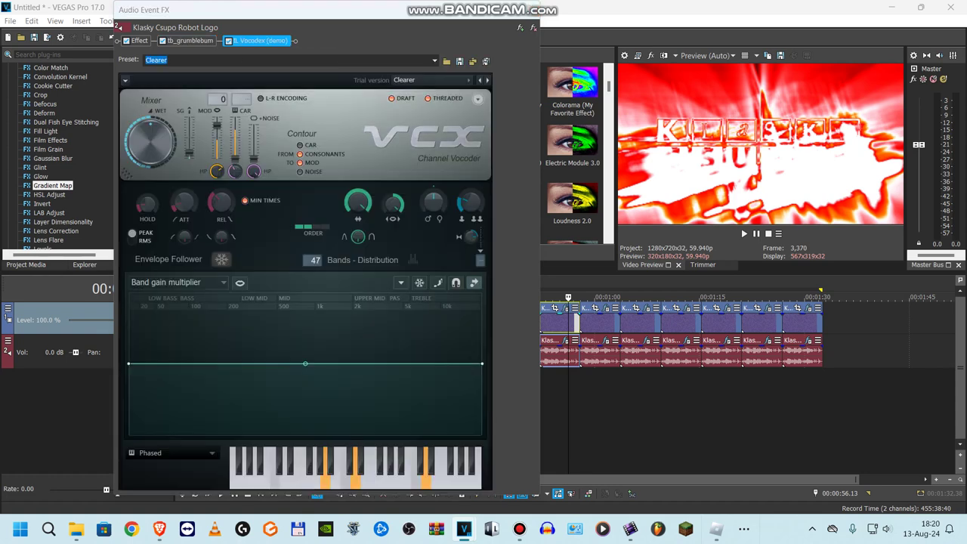
click(533, 10)
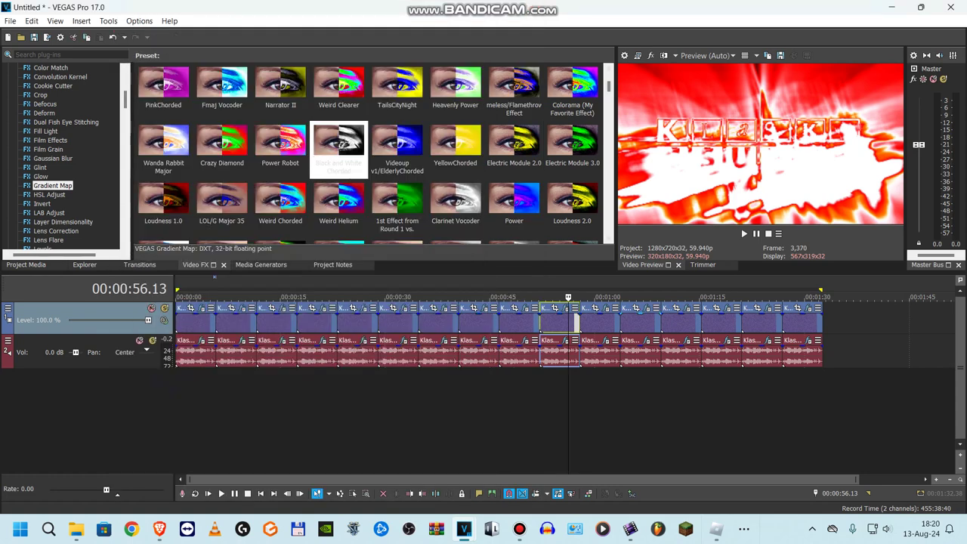
Step: Examine the NewBlue LE Starlight settings in the eleventh video clip's event effects
click(598, 322)
click(607, 308)
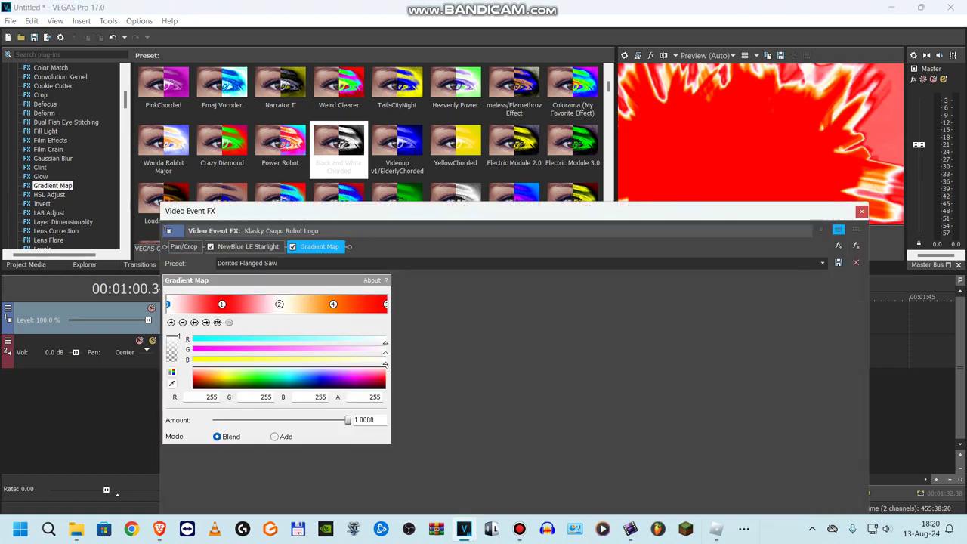
click(248, 247)
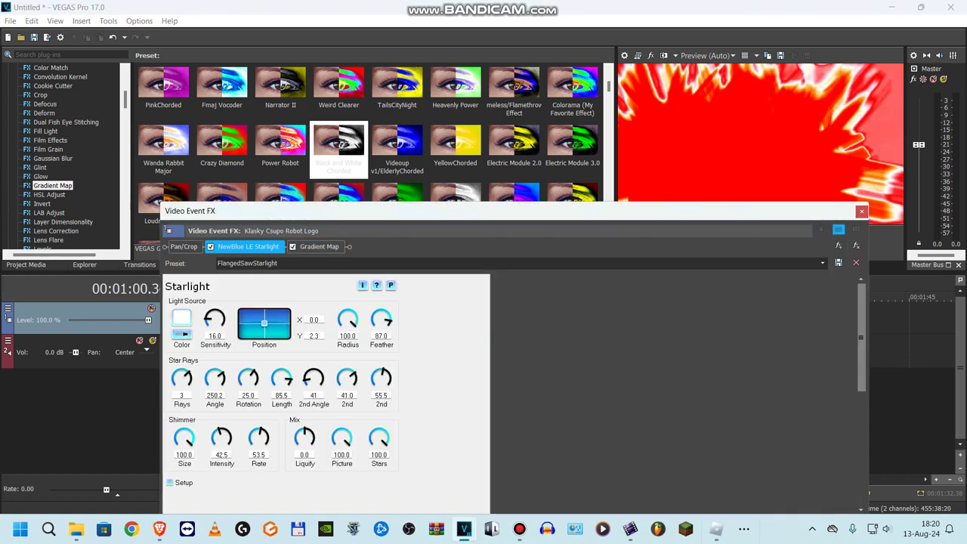
scroll(326, 393, down, 1)
scroll(325, 377, up, 1)
Step: Examine the RGB values of the eleventh video clip's Gradient Map color stops and close its video effects
click(319, 247)
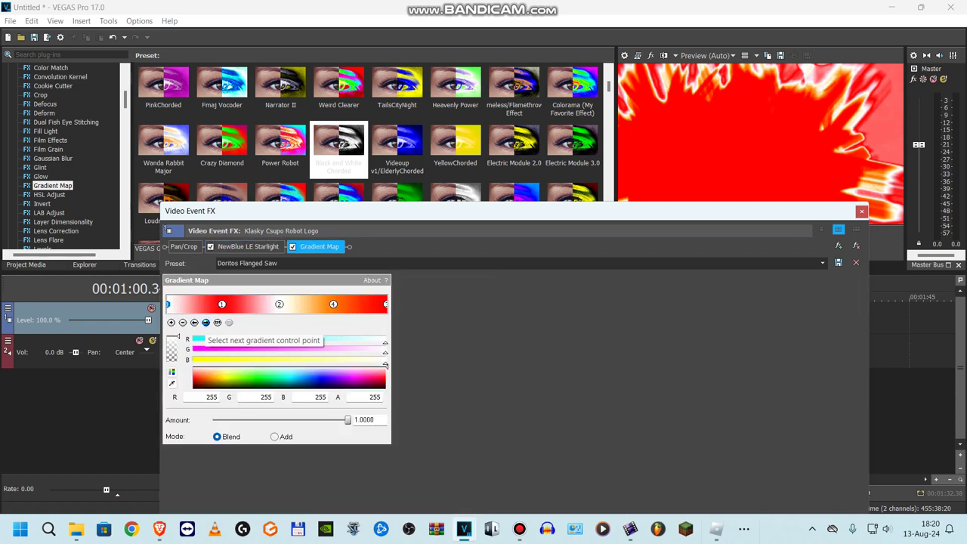
click(206, 322)
click(206, 321)
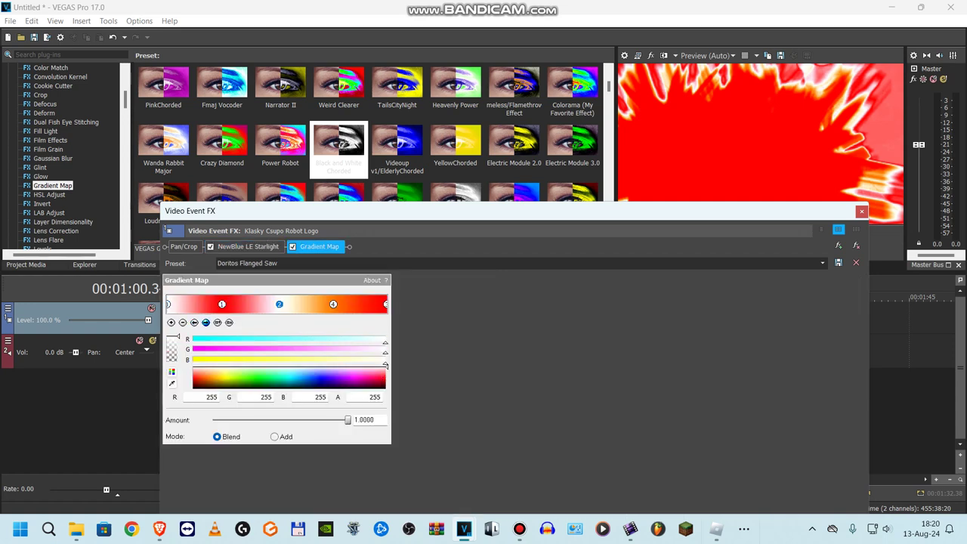
click(206, 322)
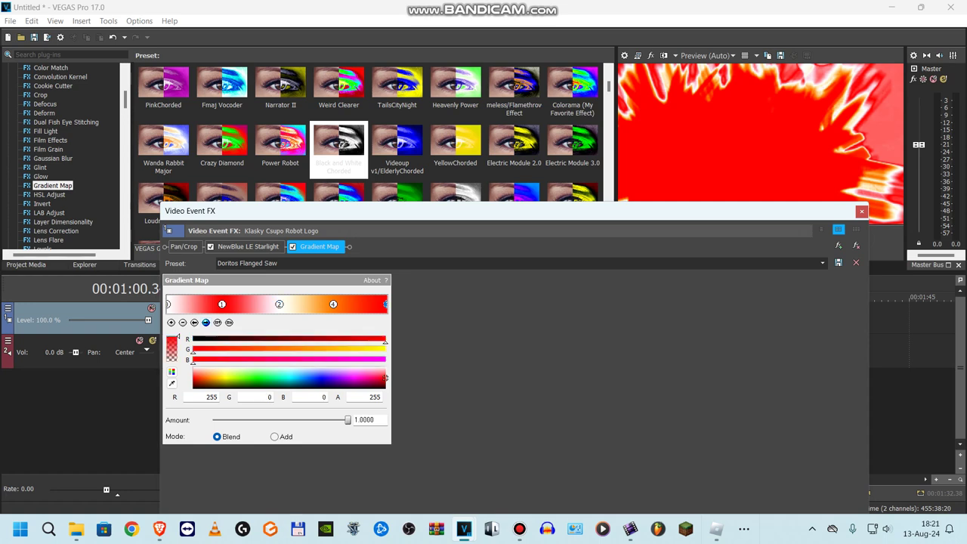
click(205, 322)
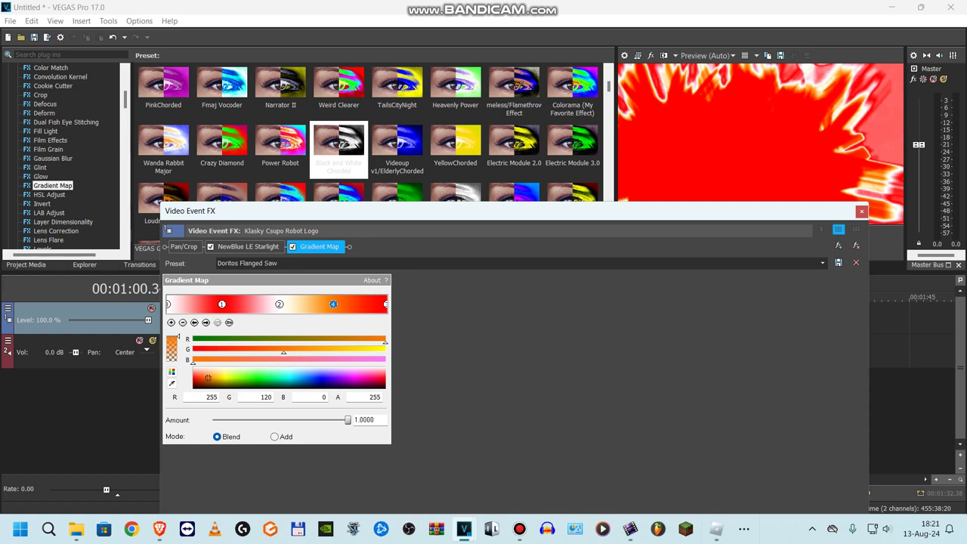
click(861, 212)
Step: Examine the Chorus and Vocodex settings on the eleventh clip's audio, and close its audio effects
click(606, 340)
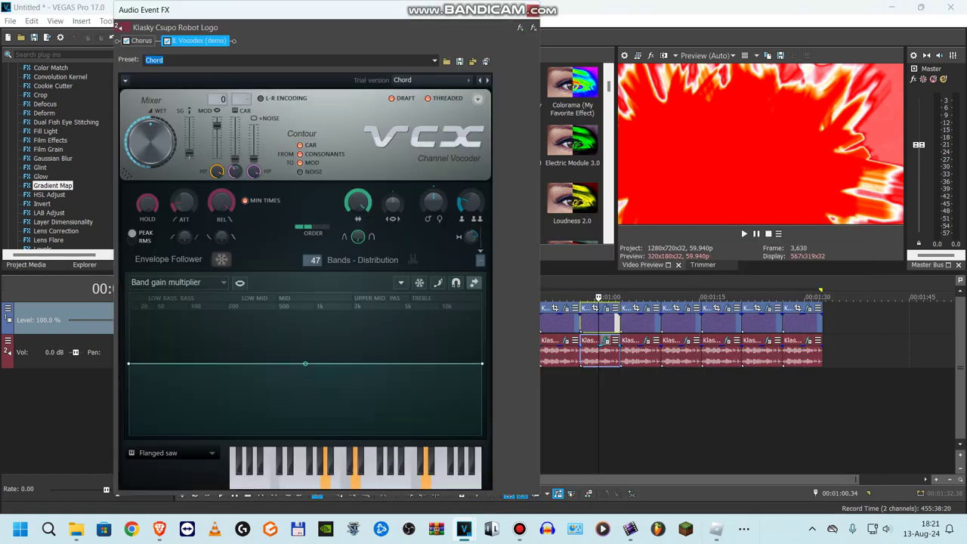
click(141, 41)
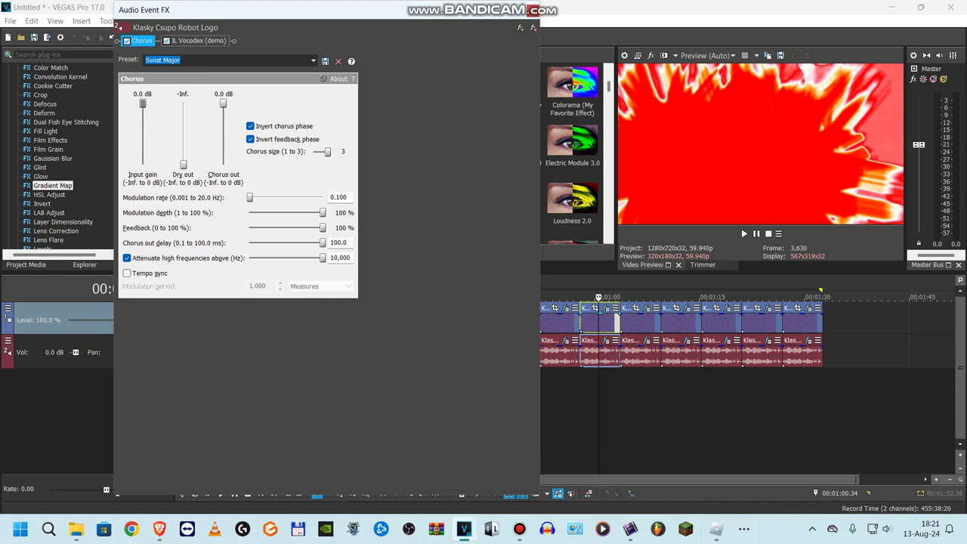
click(198, 41)
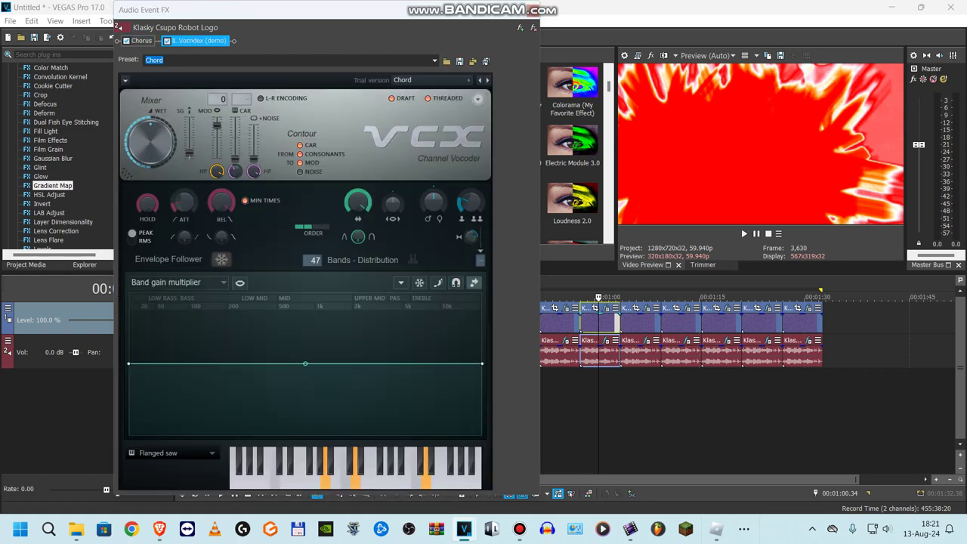
click(533, 10)
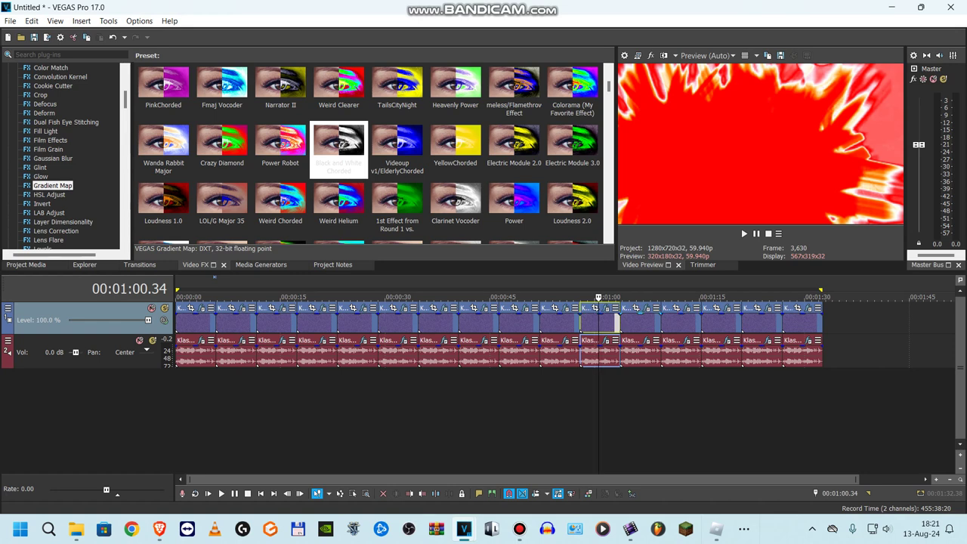
Step: Examine the Rays and NewBlue LE Light Rays settings in the twelfth video clip's event effects
click(645, 320)
click(648, 308)
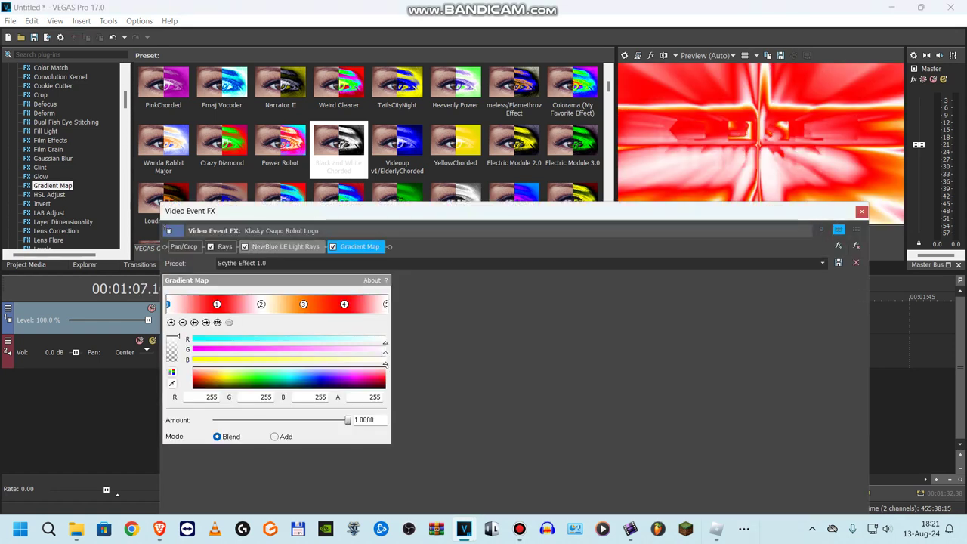
click(225, 246)
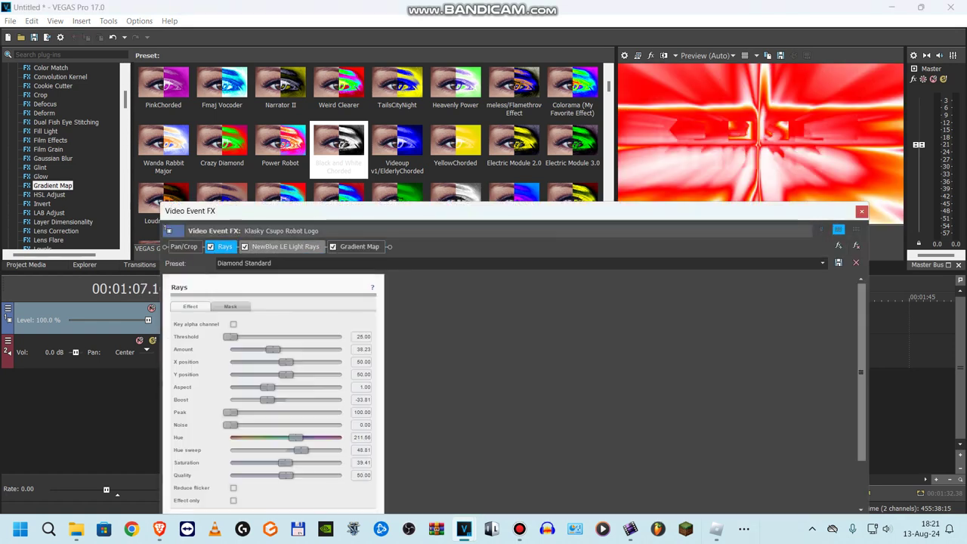
click(286, 247)
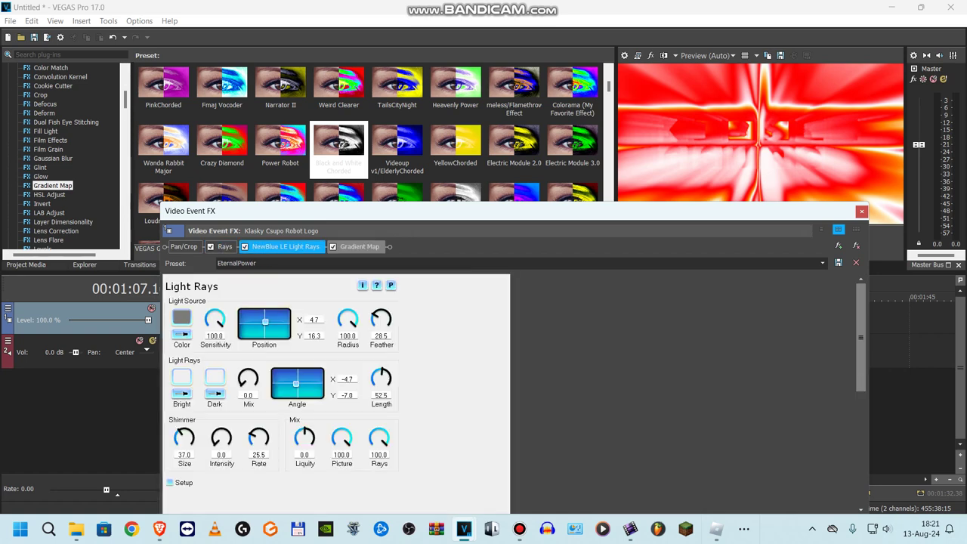
Step: Examine the RGB values of the twelfth video clip's Gradient Map color stops and close its video effects
click(359, 246)
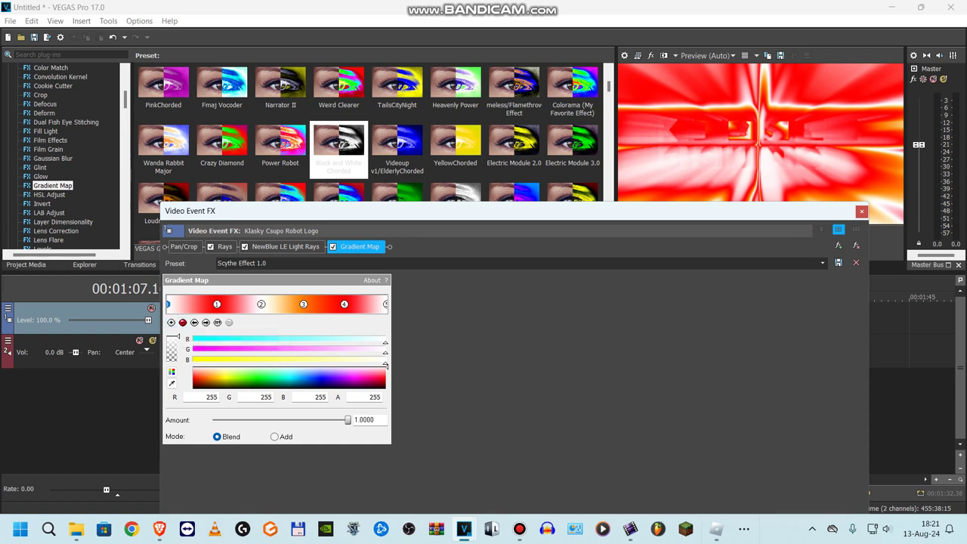
click(205, 322)
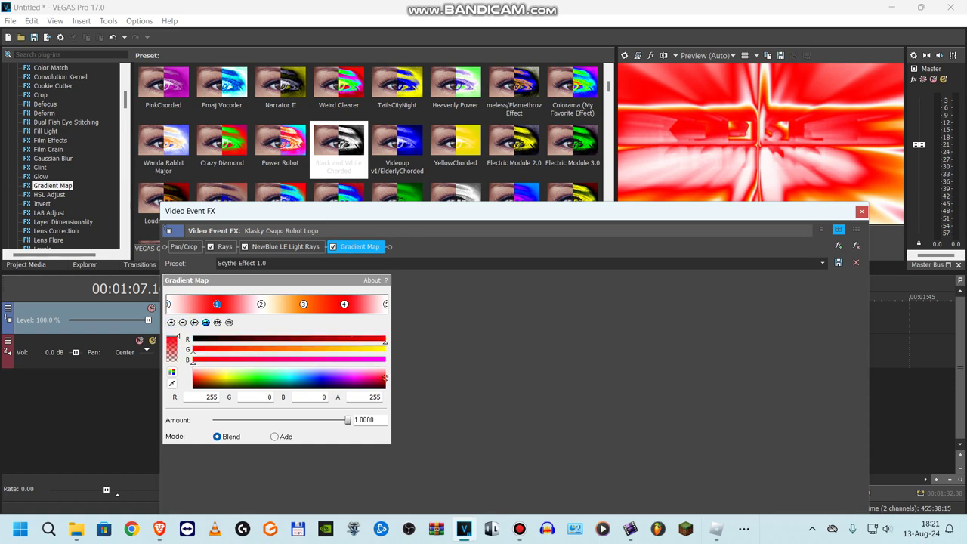
click(206, 322)
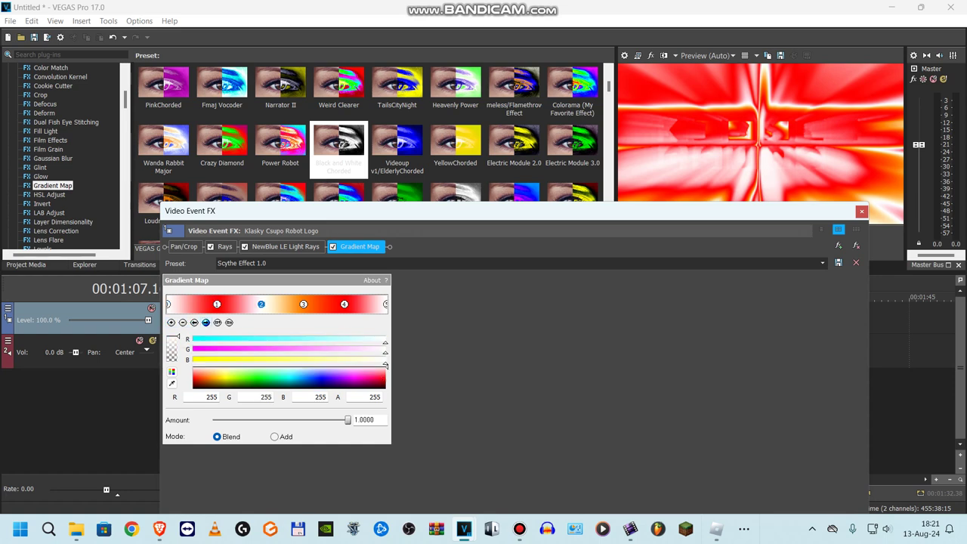
click(303, 304)
click(343, 304)
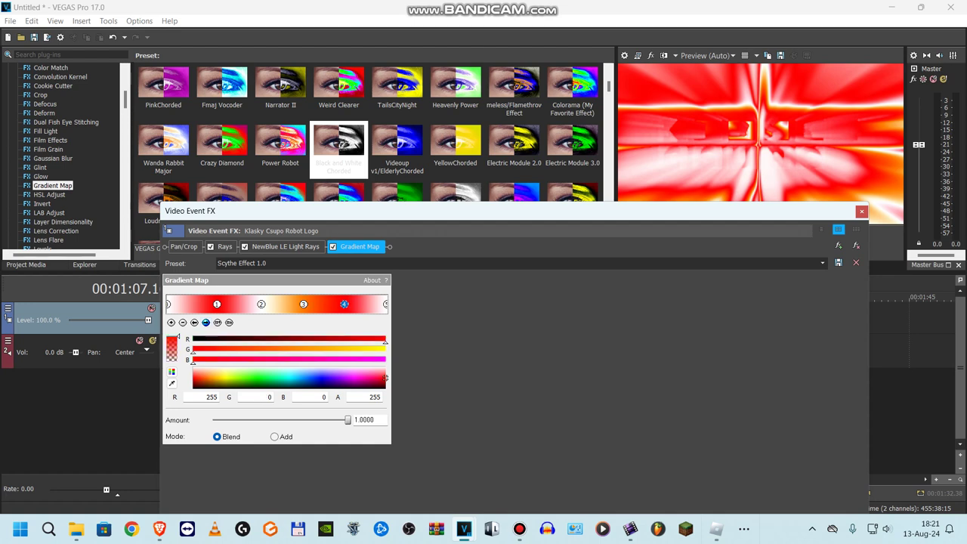
click(385, 304)
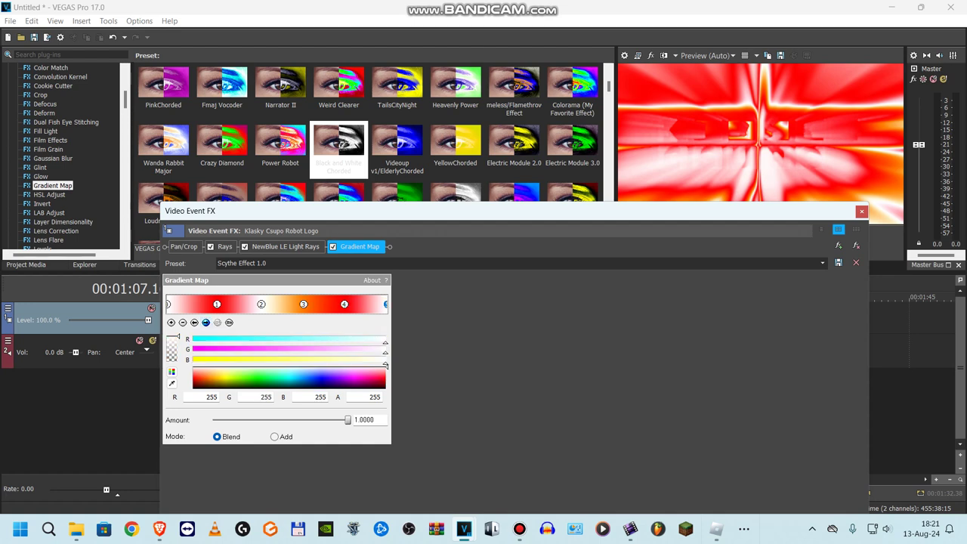
click(861, 212)
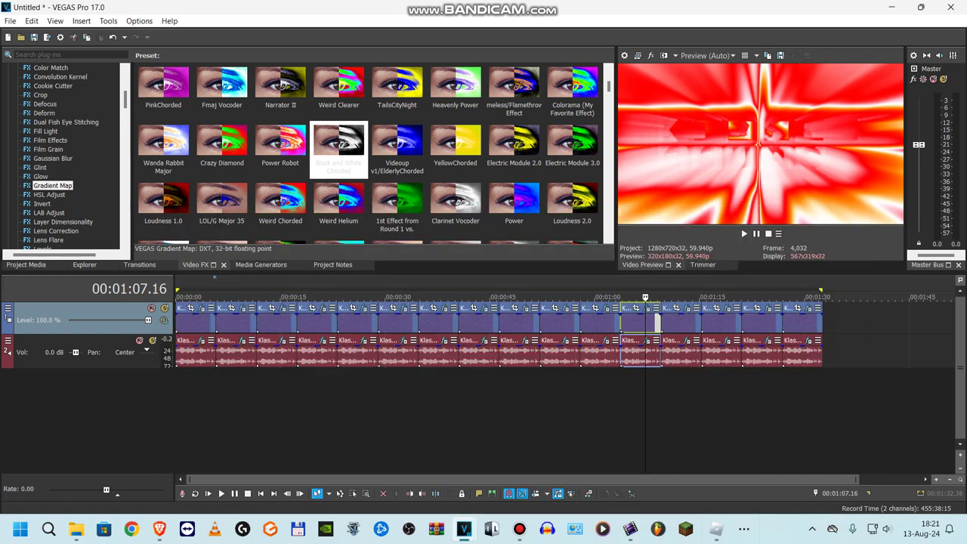
Step: Examine the Vocodex settings on the twelfth clip's audio and close its audio effects
click(648, 341)
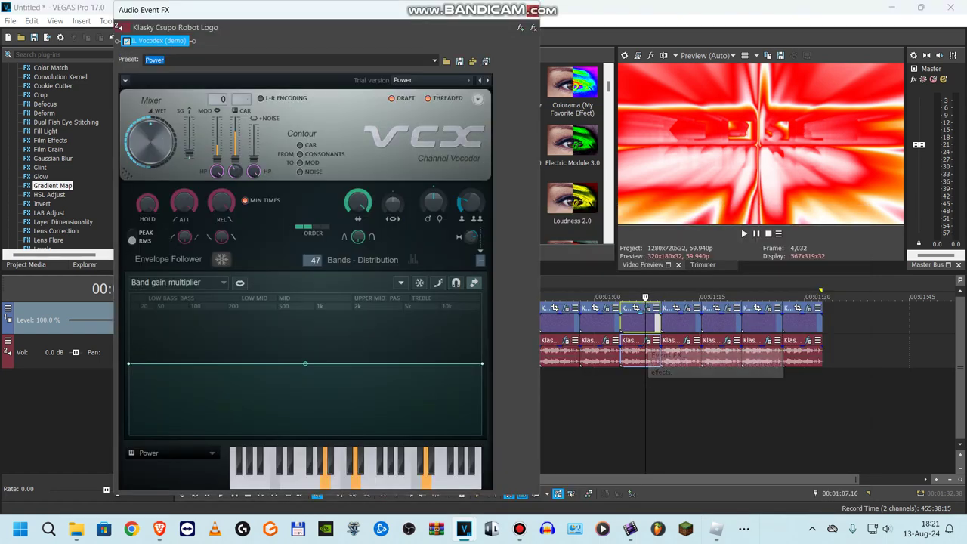
click(533, 10)
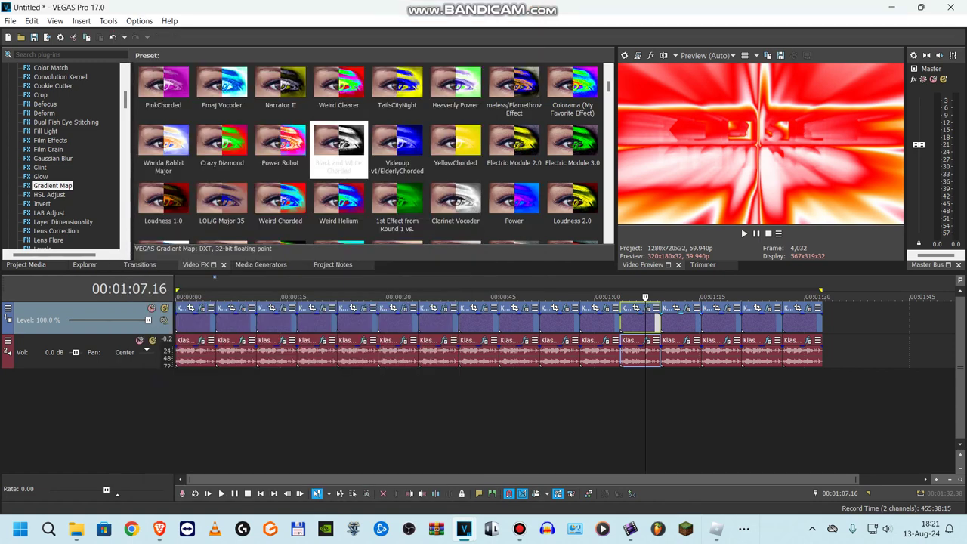
Step: Examine the Rays and NewBlue LE Light Bender settings in the thirteenth video clip's event effects
click(680, 322)
click(687, 308)
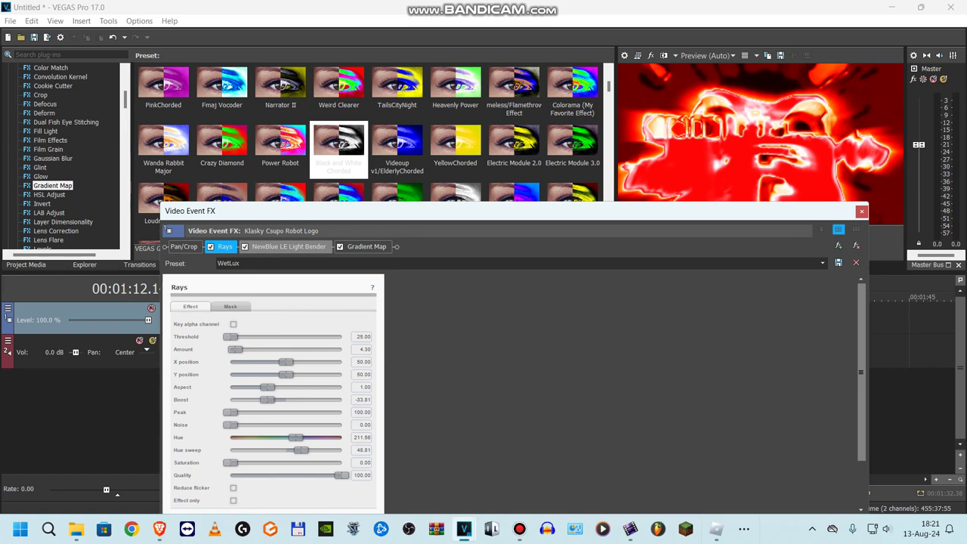
click(289, 246)
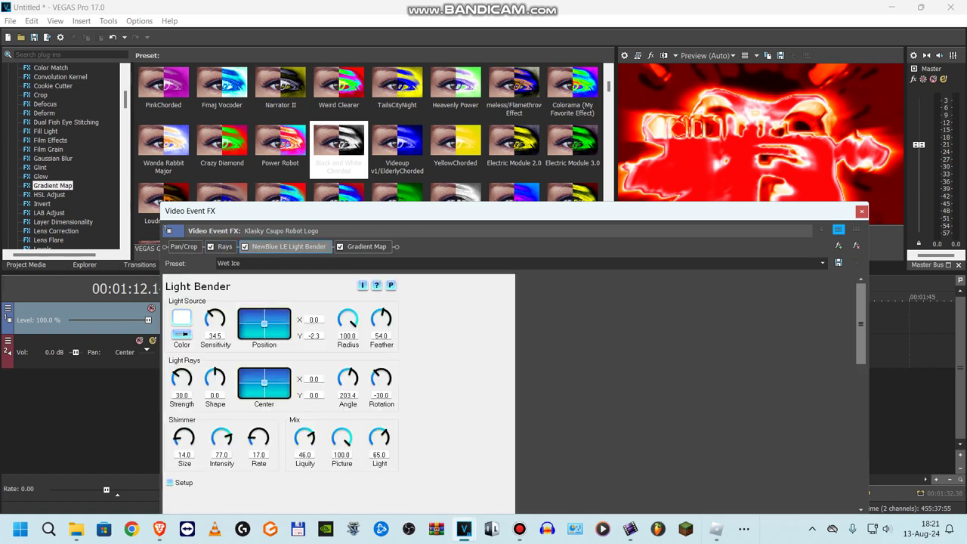
click(225, 247)
scroll(274, 393, down, 1)
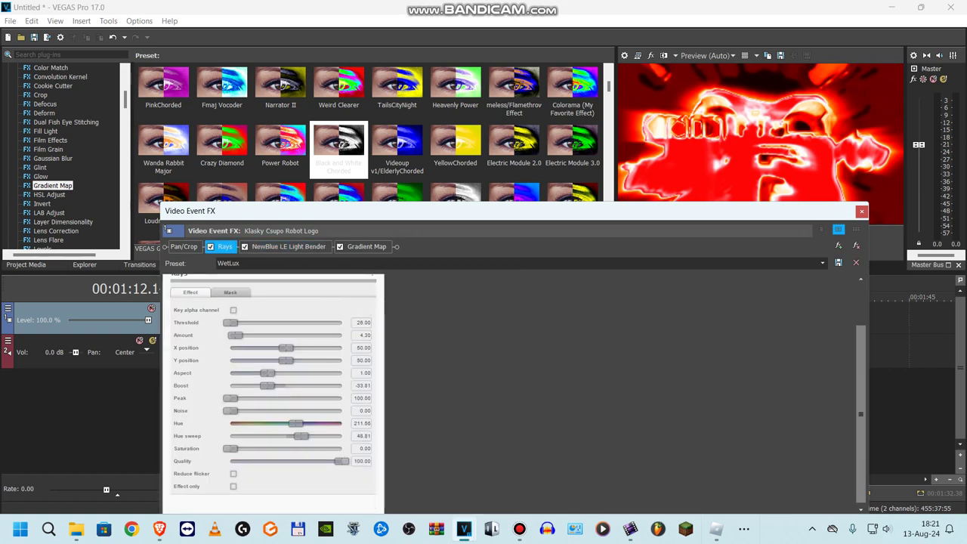
scroll(273, 393, up, 1)
click(289, 246)
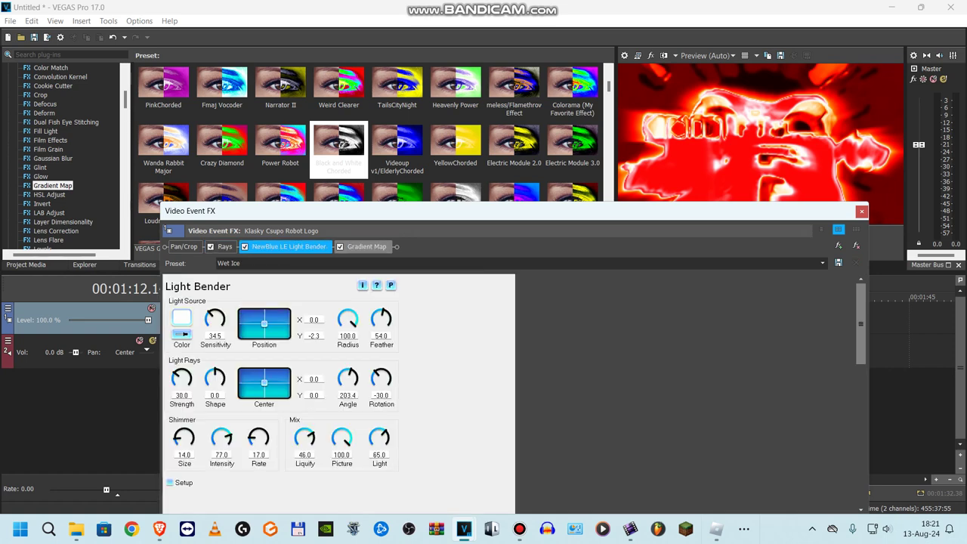
Step: Examine the RGB values of the thirteenth video clip's Gradient Map color stops and close its video effects
click(367, 246)
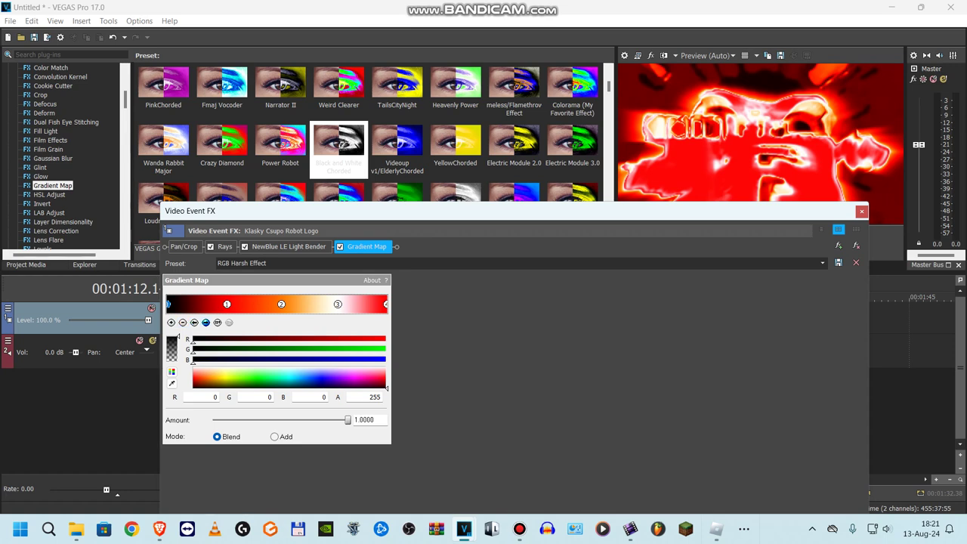
click(205, 322)
click(205, 322)
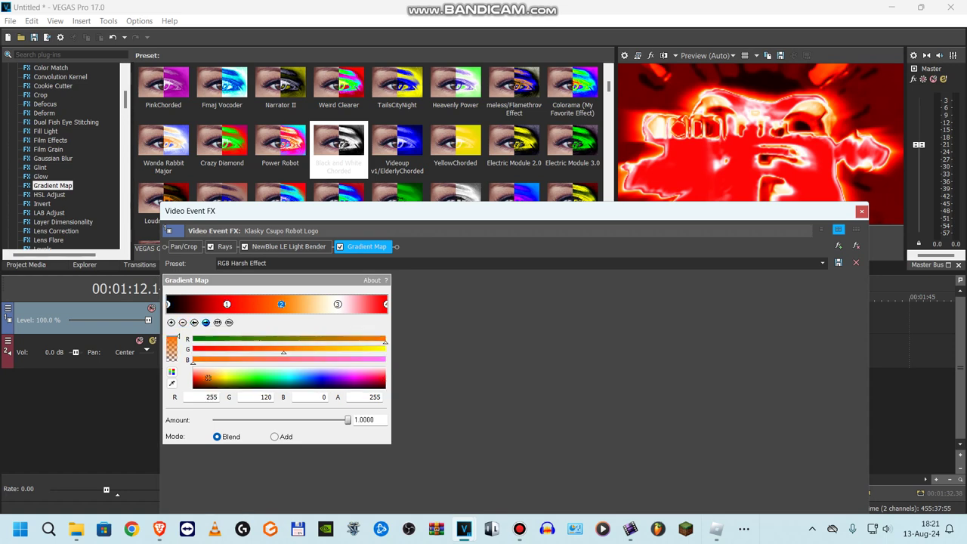
click(205, 322)
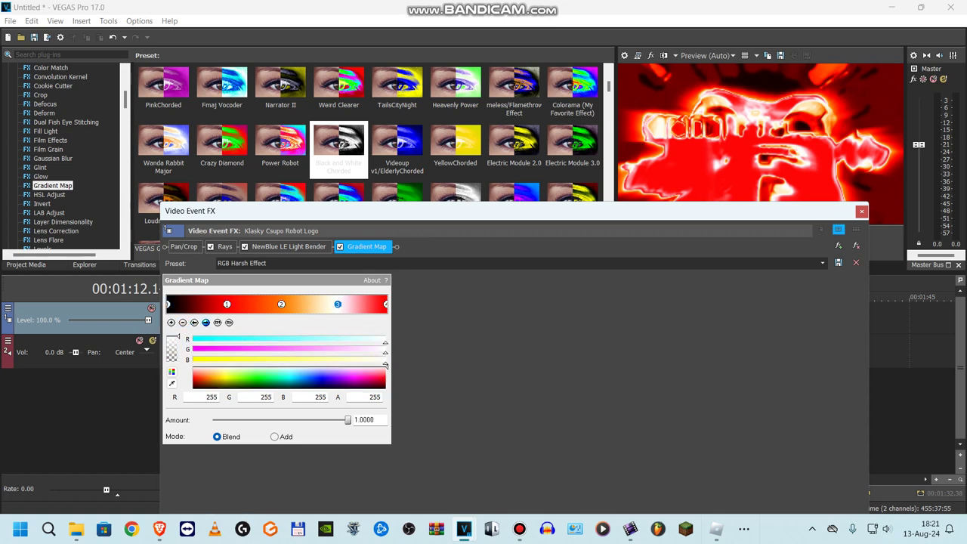
click(206, 322)
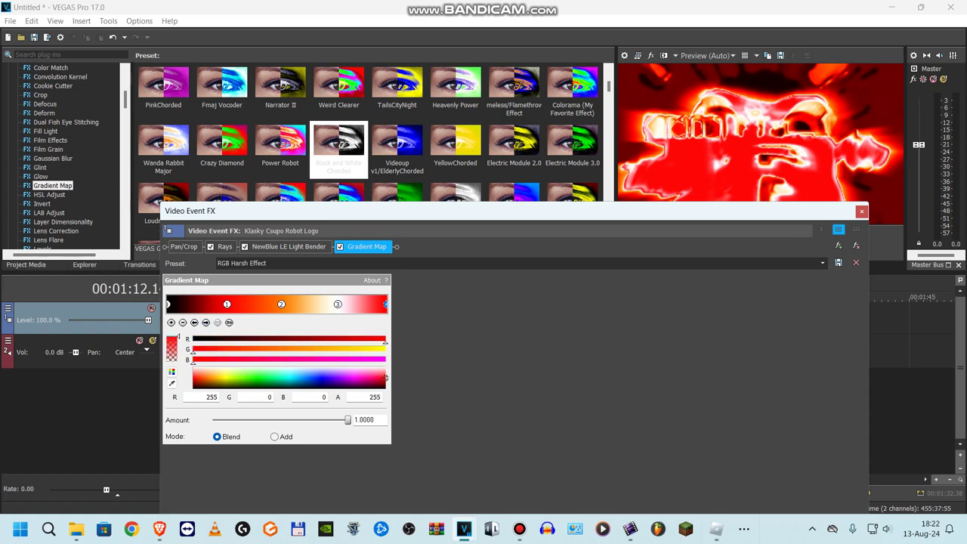
click(861, 211)
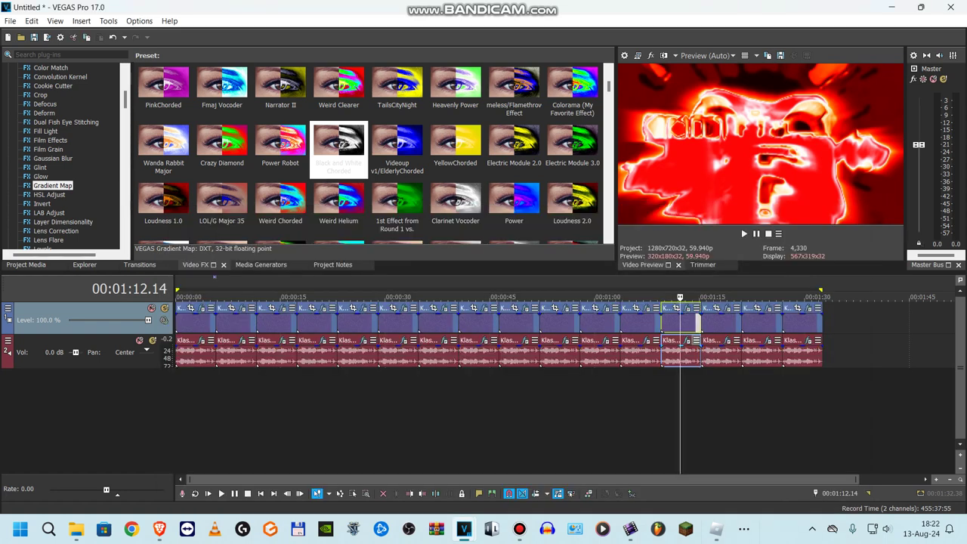
Step: Examine the tb_grumblebum and Vocodex settings on the thirteenth clip's audio, and close its audio effects
right_click(692, 337)
click(686, 340)
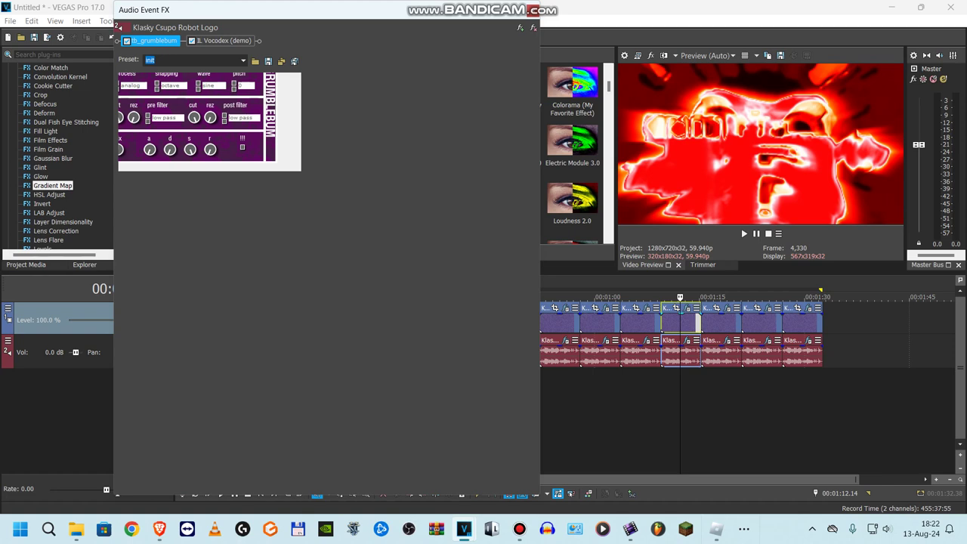
click(223, 41)
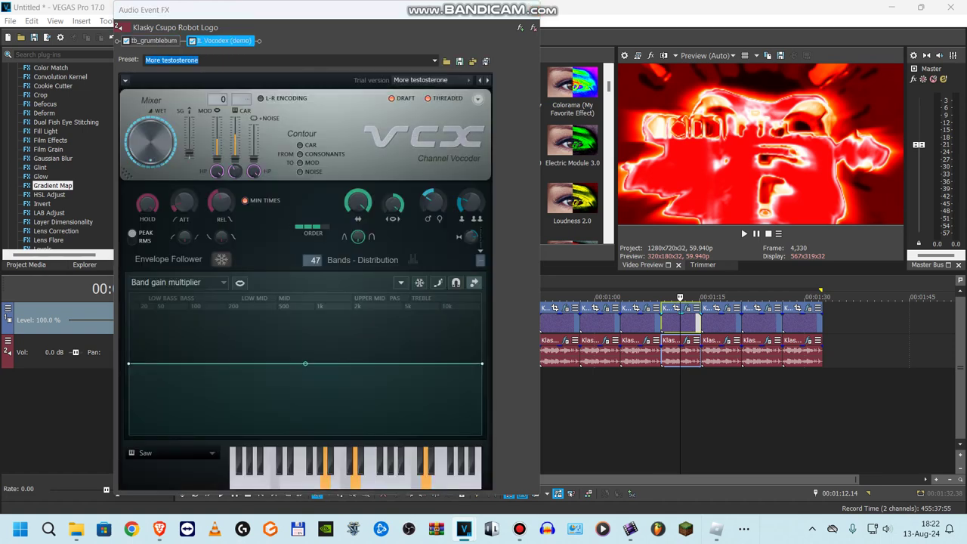
click(534, 10)
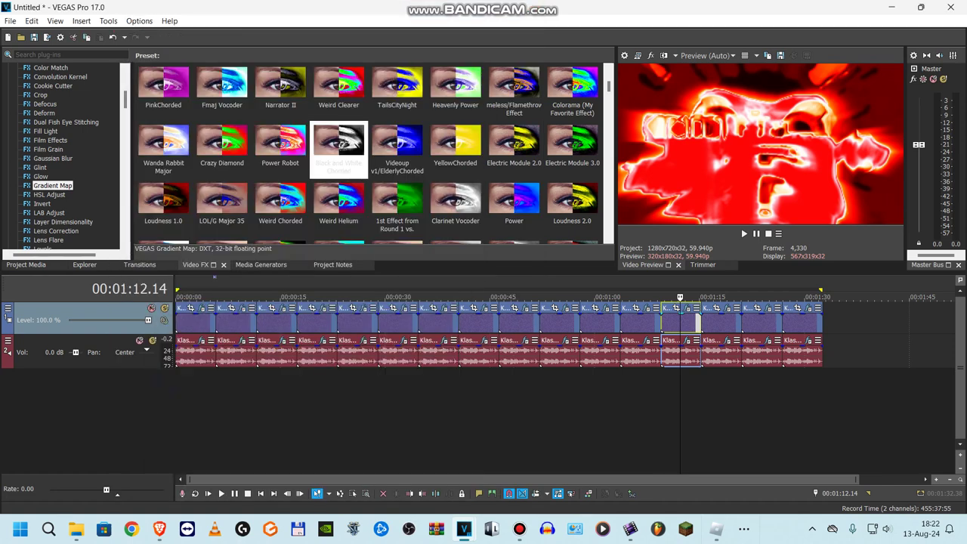
Step: Examine the TV Simulator, Light Rays and NewBlue LE Starlight settings in the fourteenth video clip's event effects
click(719, 323)
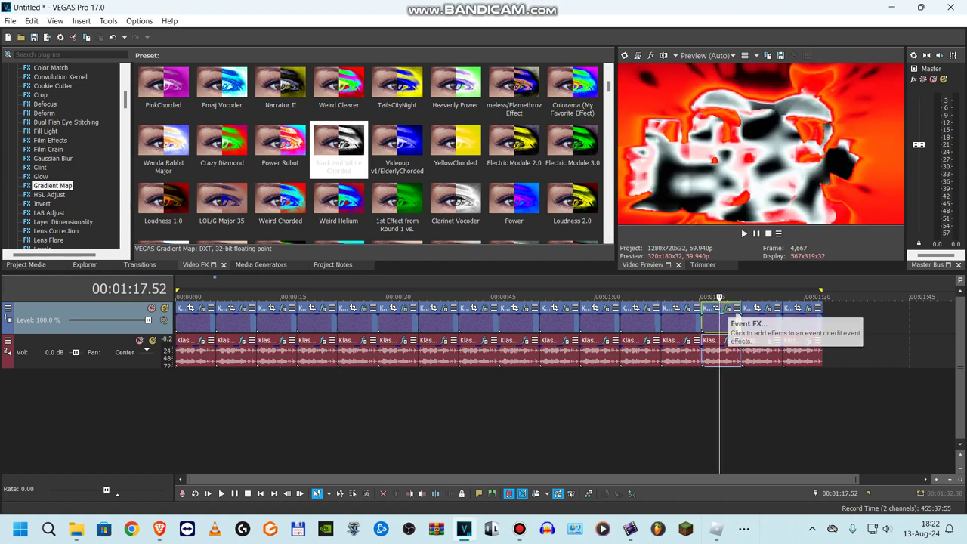
click(726, 308)
click(235, 247)
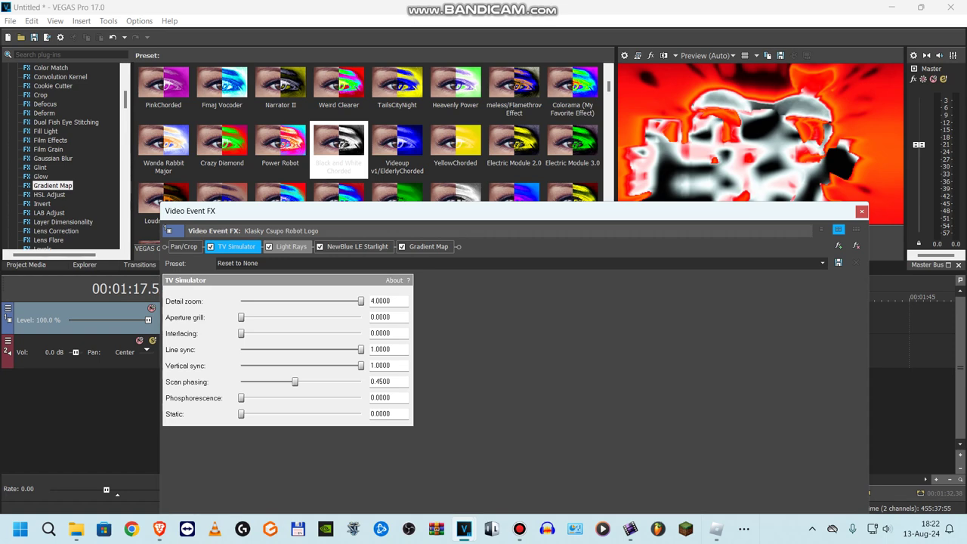
click(291, 246)
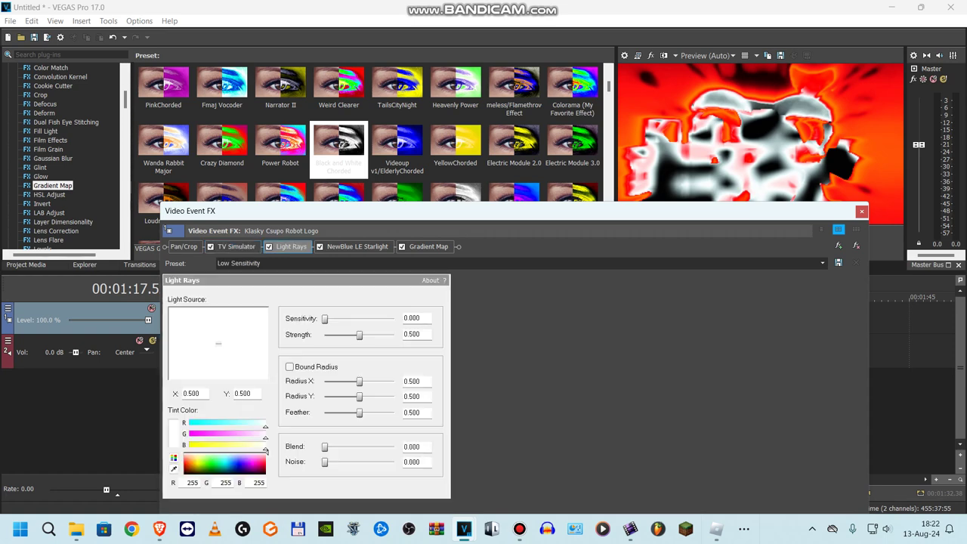
click(357, 247)
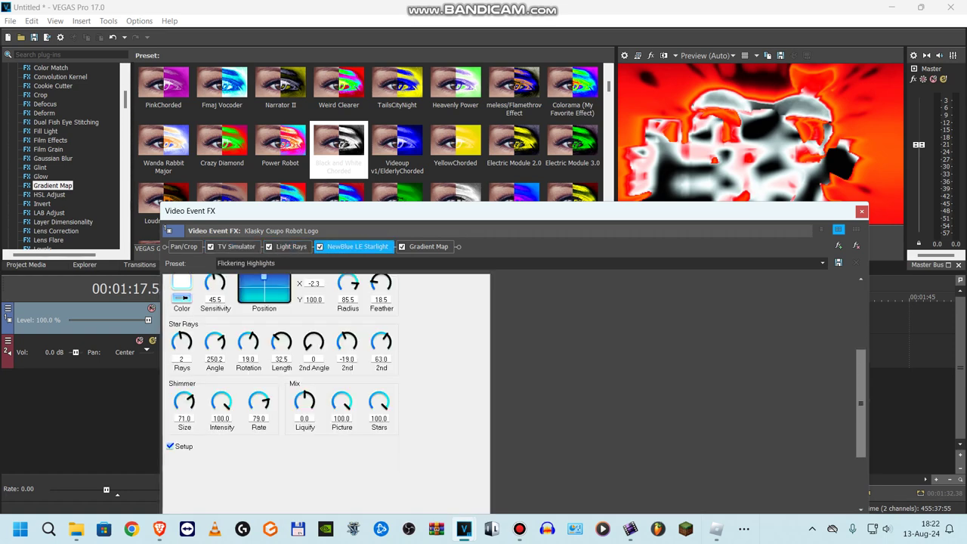
Step: Examine the RGB values of the fourteenth video clip's Gradient Map color stops and close its video effects
click(428, 246)
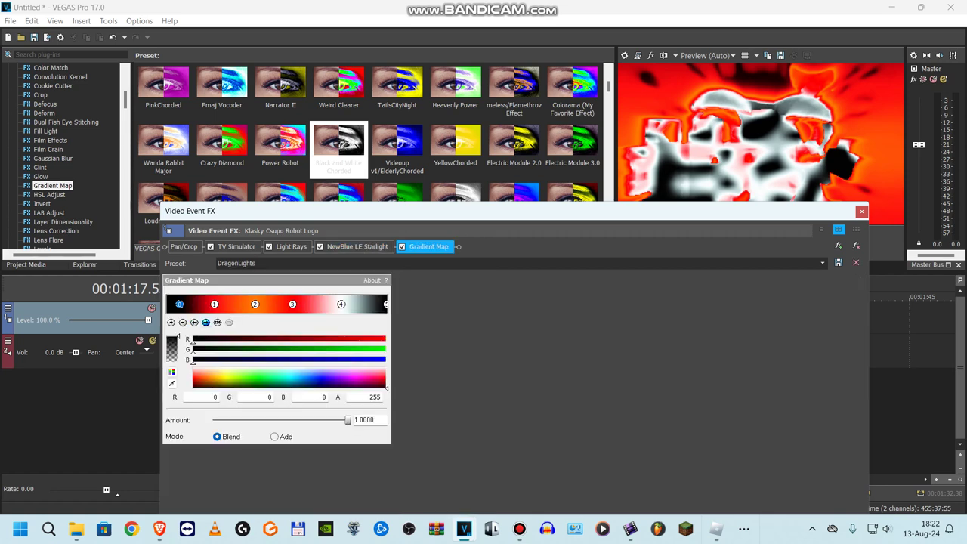
click(213, 304)
click(205, 322)
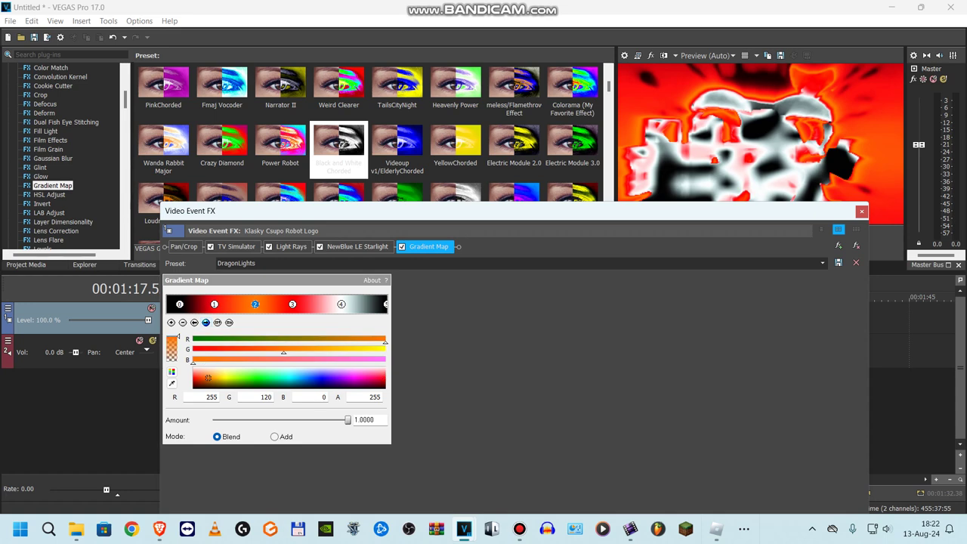
click(293, 304)
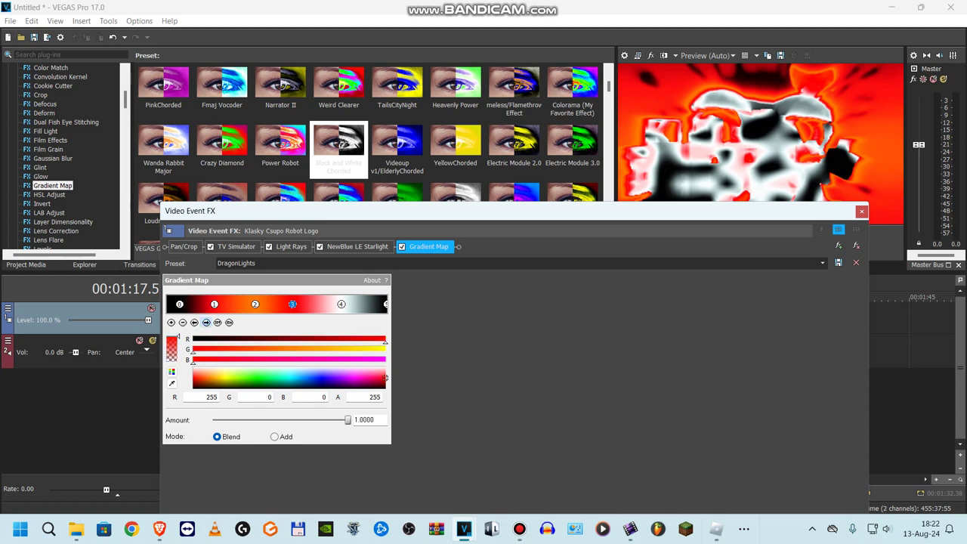
click(340, 304)
click(205, 322)
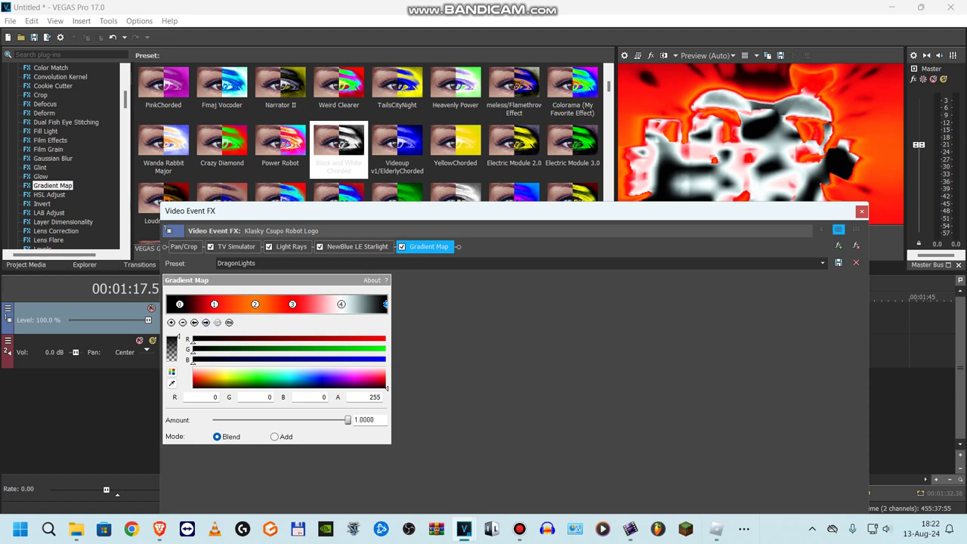
click(861, 211)
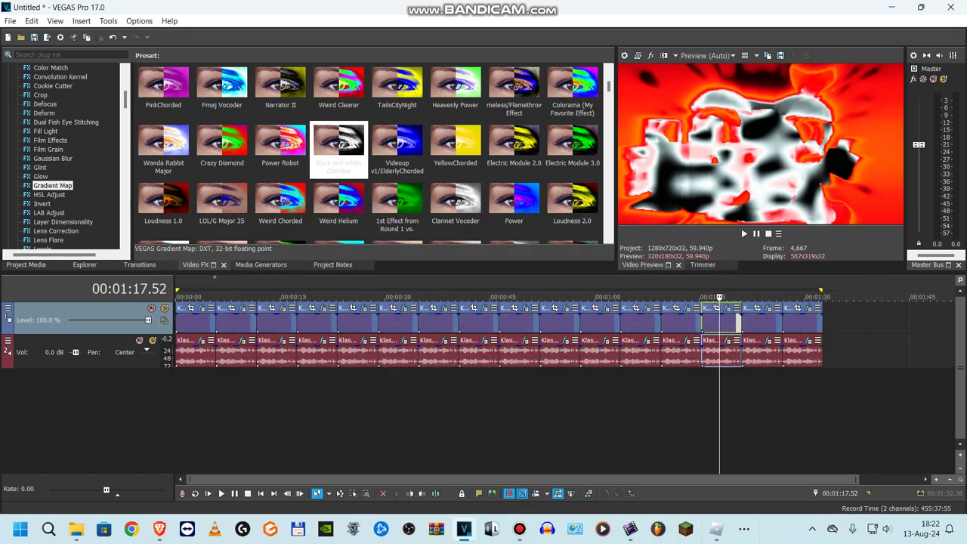
Step: Examine the Multi-Tap Delay and Vocodex settings on the fourteenth clip's audio, and close its audio effects
click(726, 341)
click(151, 41)
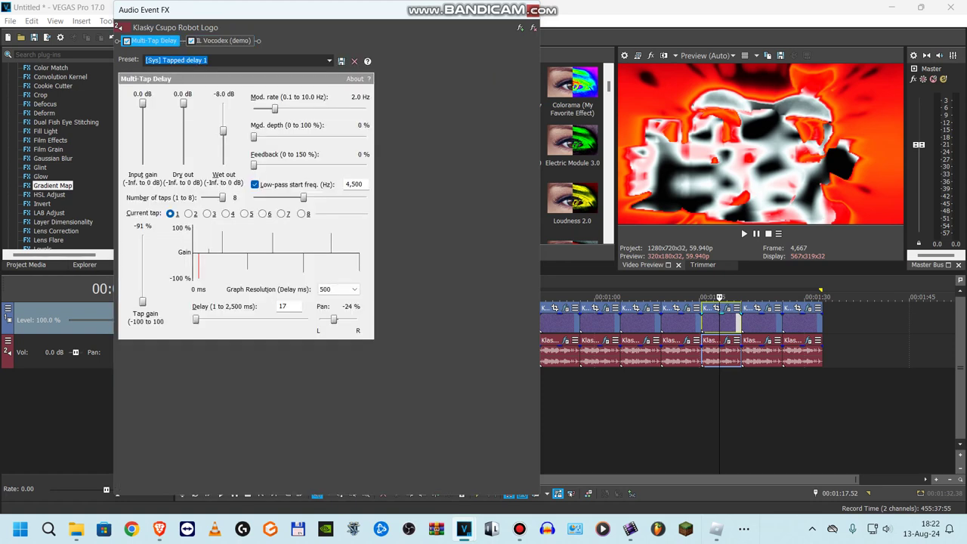
click(223, 41)
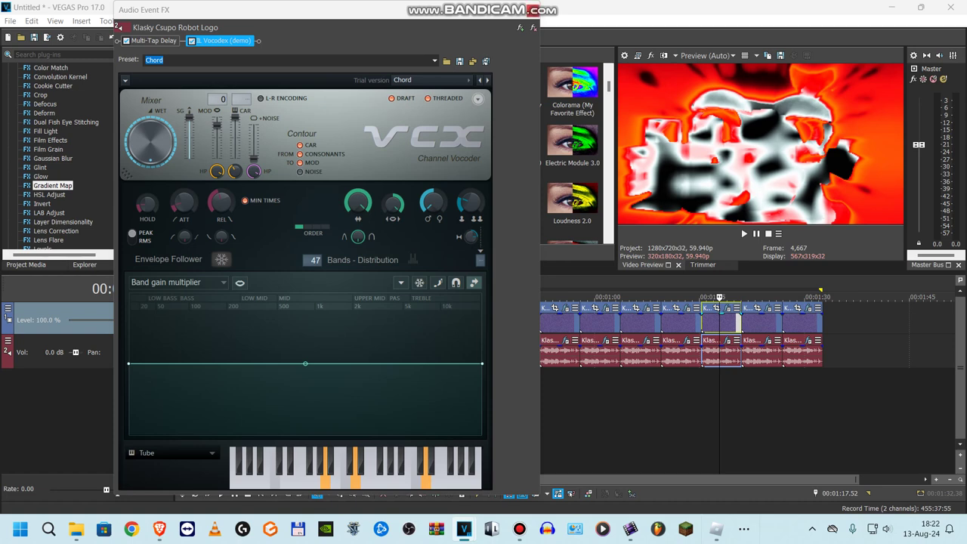
click(532, 10)
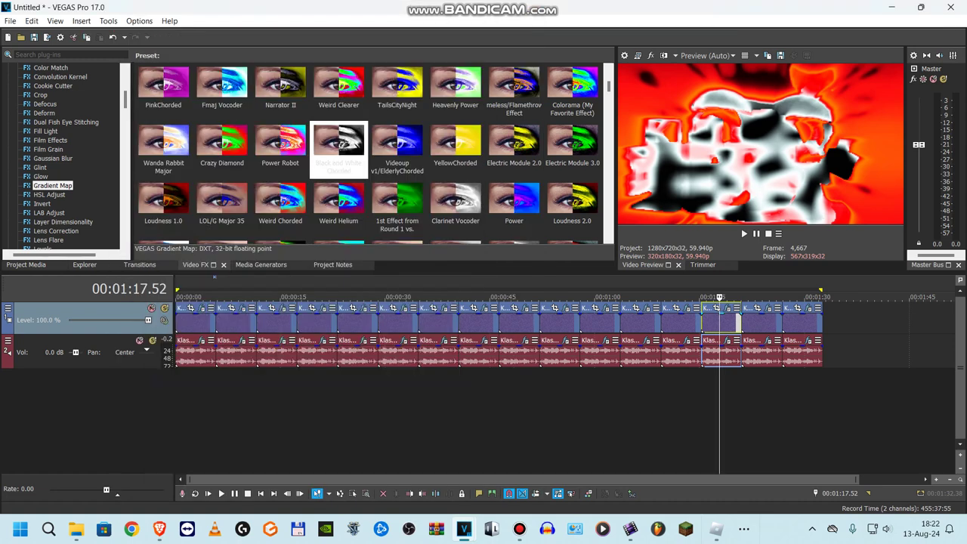
Step: Examine the first Swirl effect of the fifteenth video clip, scrubbing through its keyframe animation to the end
click(737, 322)
click(760, 322)
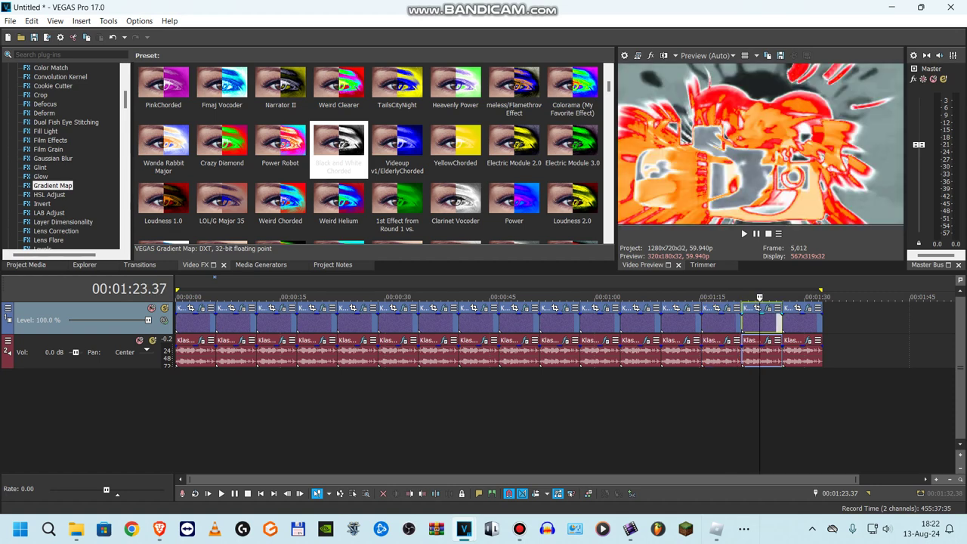
click(771, 316)
click(769, 308)
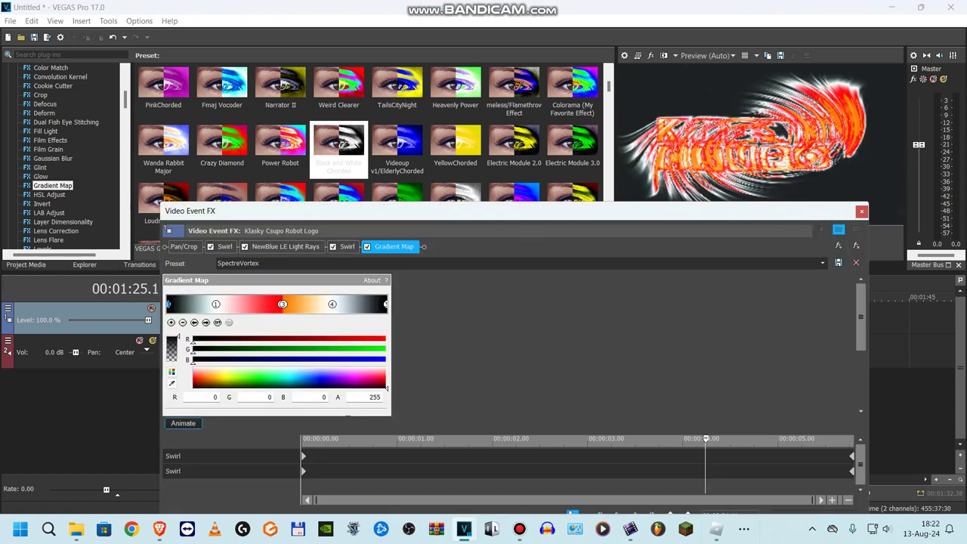
click(225, 247)
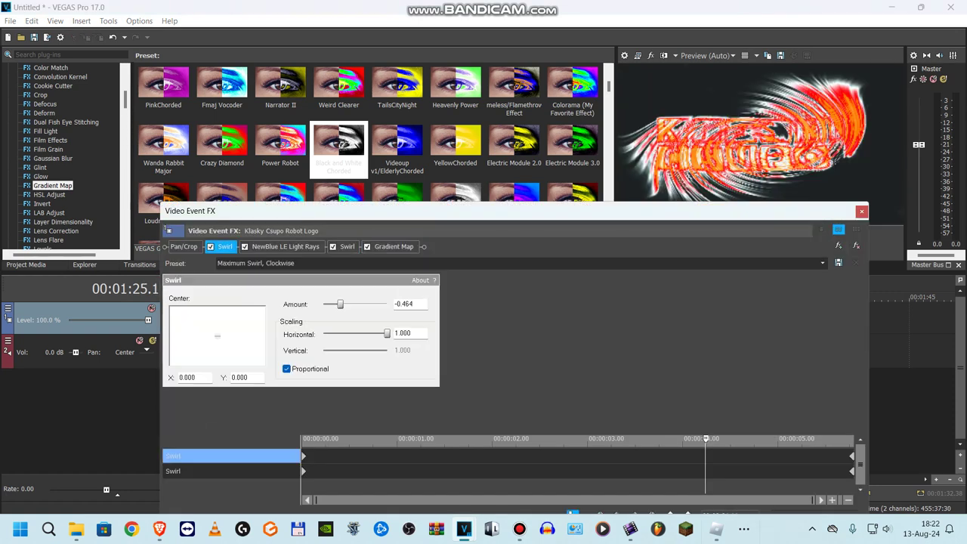
drag(332, 468, 854, 468)
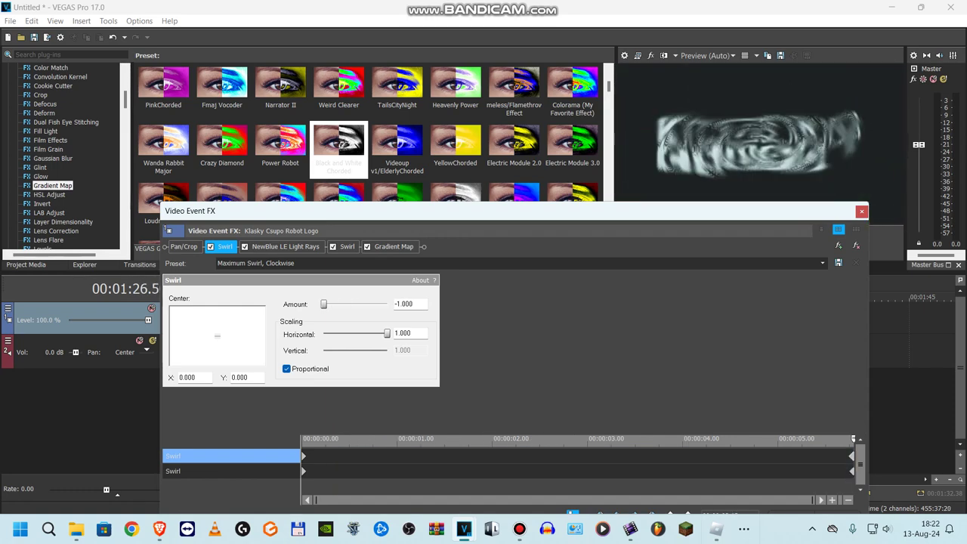
Step: Examine the fifteenth video clip's NewBlue LE Light Rays settings and the second Swirl effect's keyframe animation
click(286, 246)
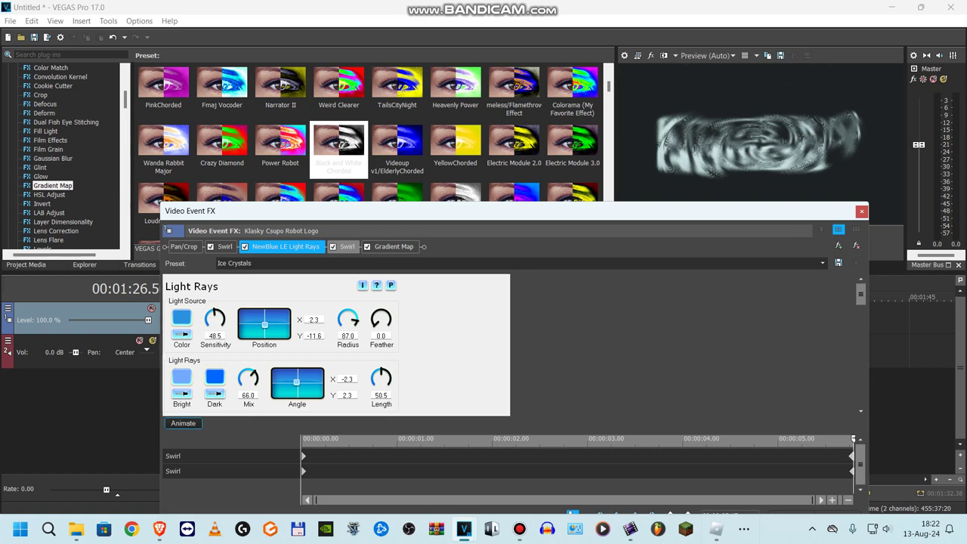
click(347, 246)
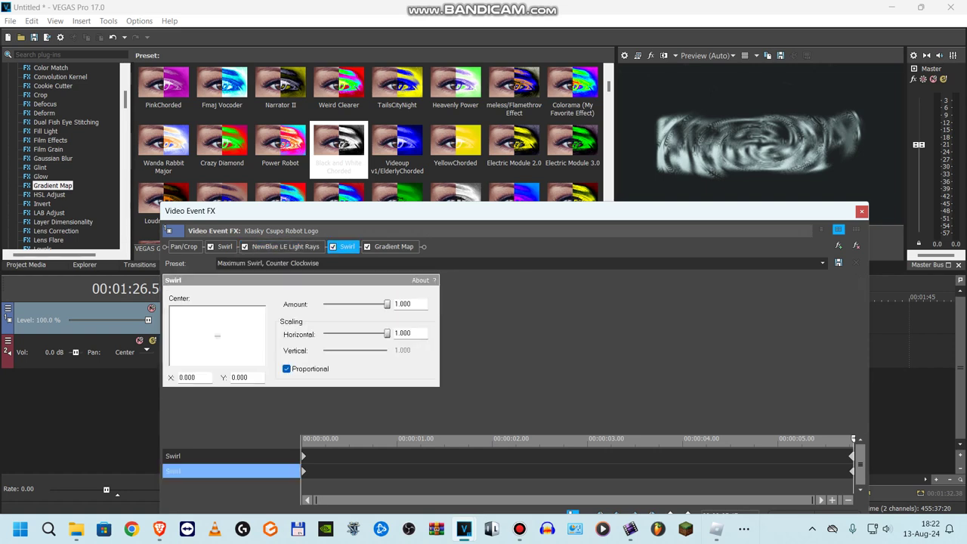
drag(331, 472, 775, 472)
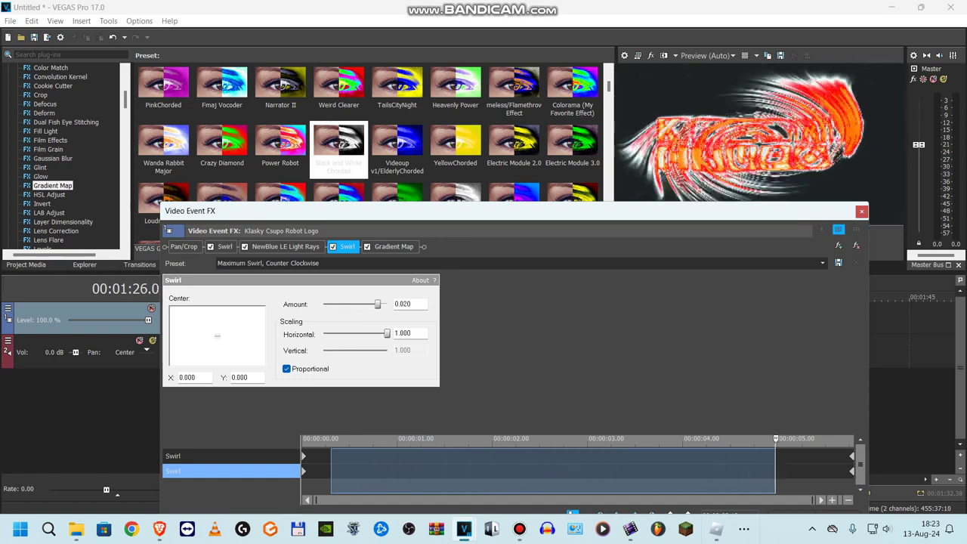
Step: Examine the RGB values of the fifteenth video clip's Gradient Map color stops and close its video effects
click(394, 246)
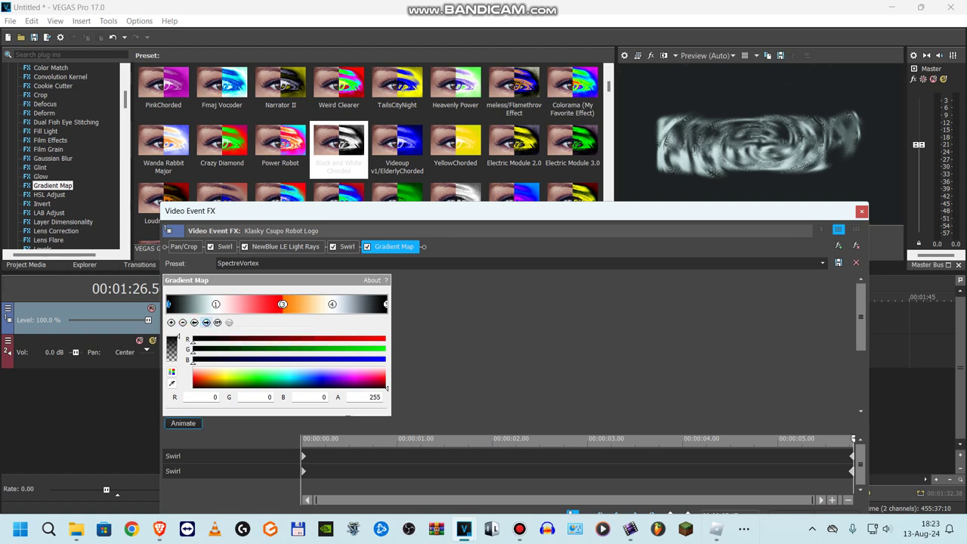
click(216, 303)
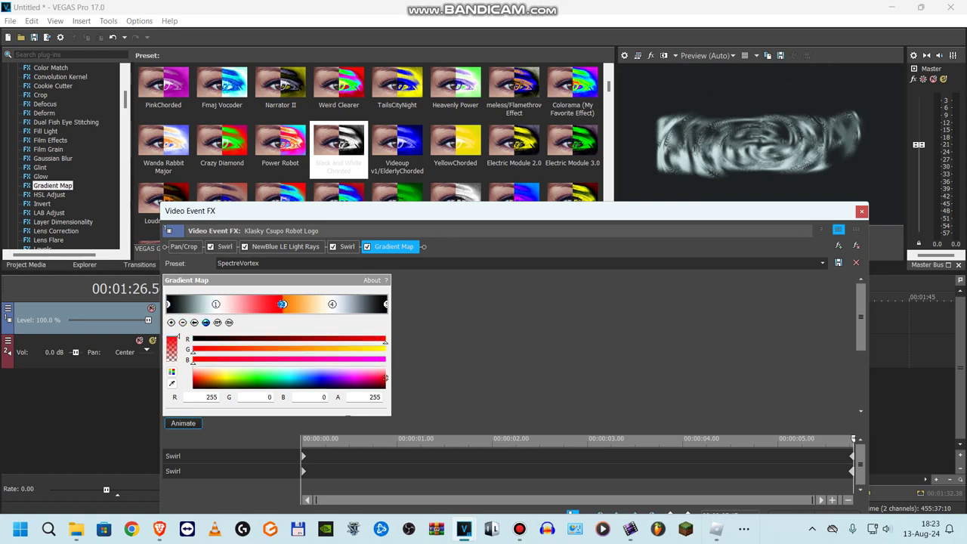
click(283, 303)
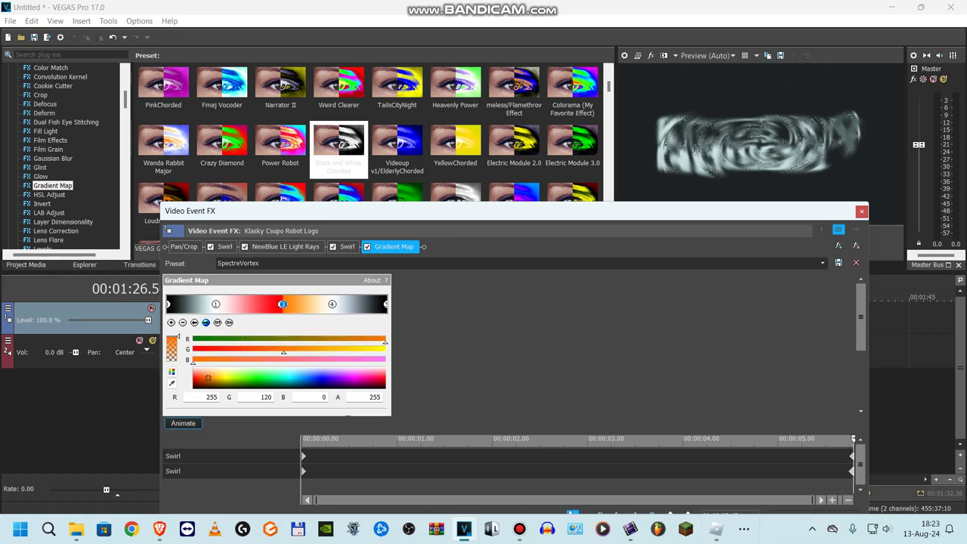
click(332, 303)
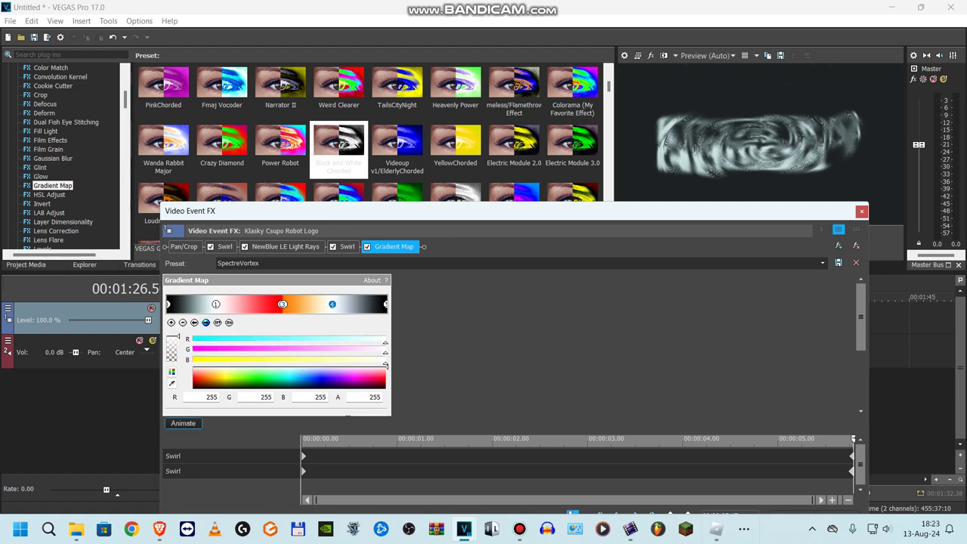
click(386, 304)
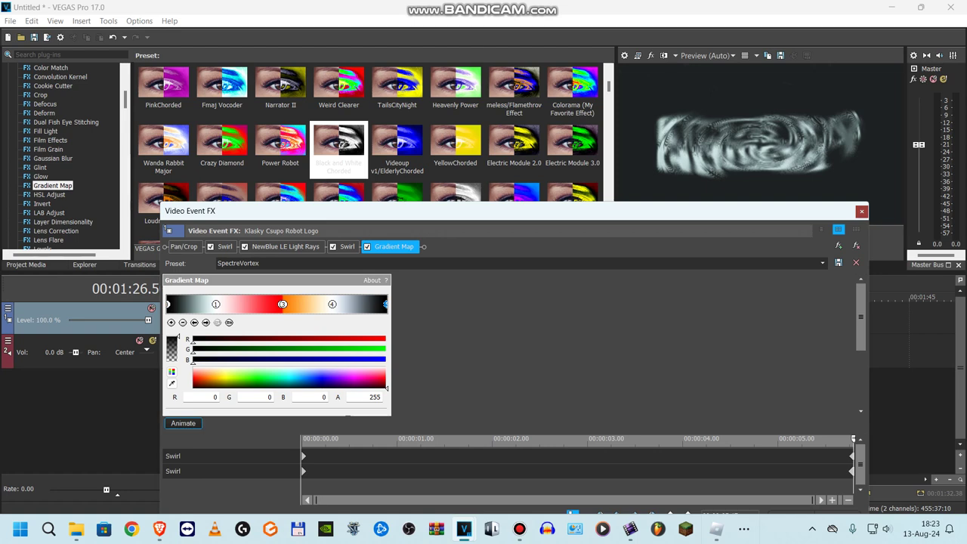
click(861, 210)
Step: Examine the ExpressFX Chorus, ExpressFX Delay and Vocodex settings on the fifteenth clip's audio, and close its audio effects
click(759, 351)
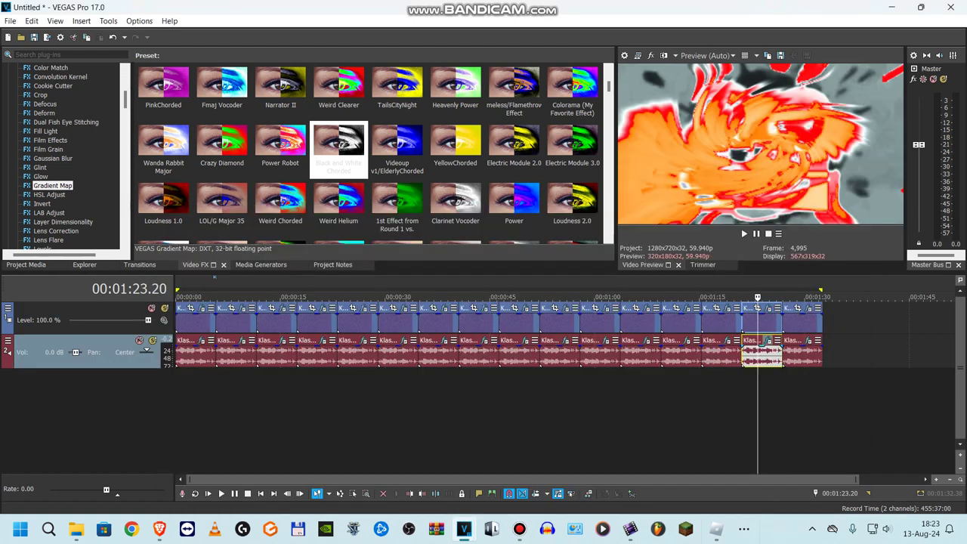
click(767, 340)
click(157, 41)
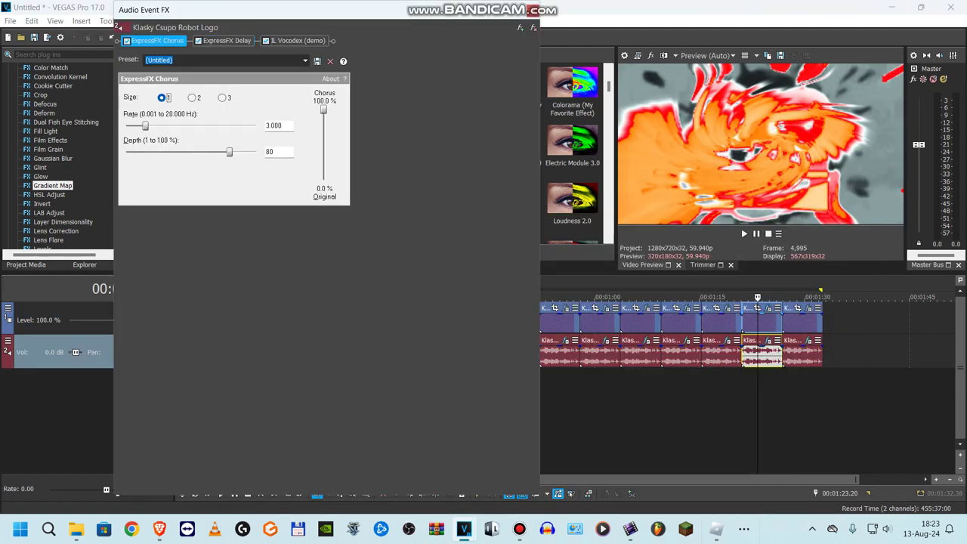
click(226, 41)
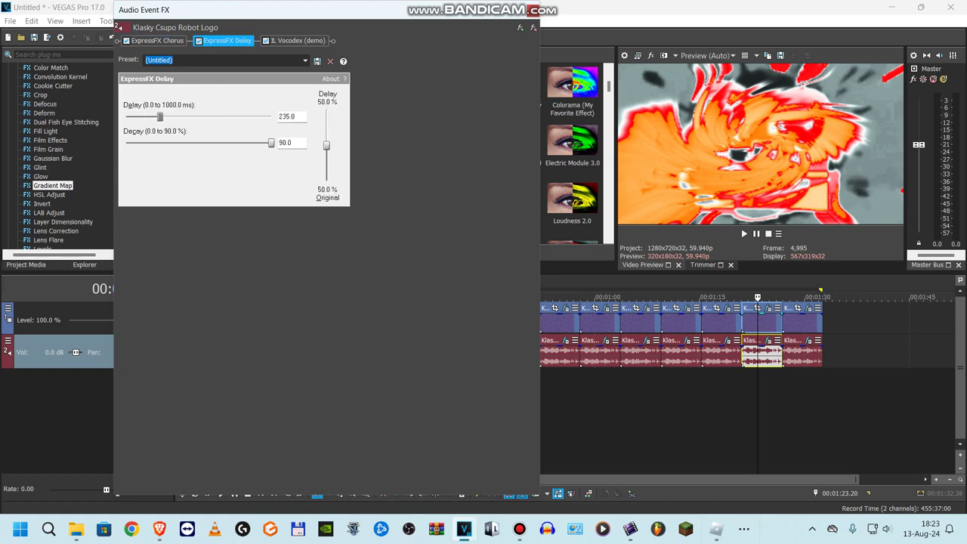
click(297, 40)
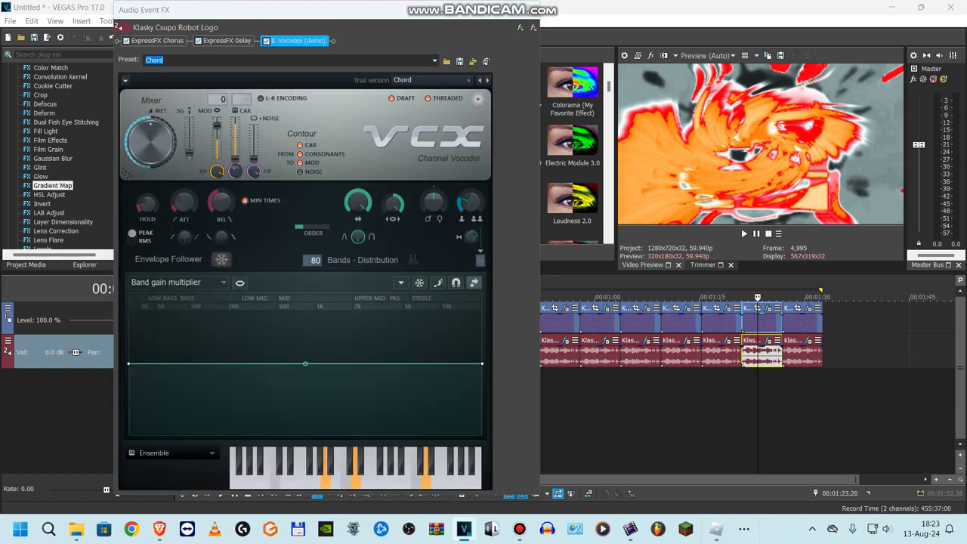
click(533, 10)
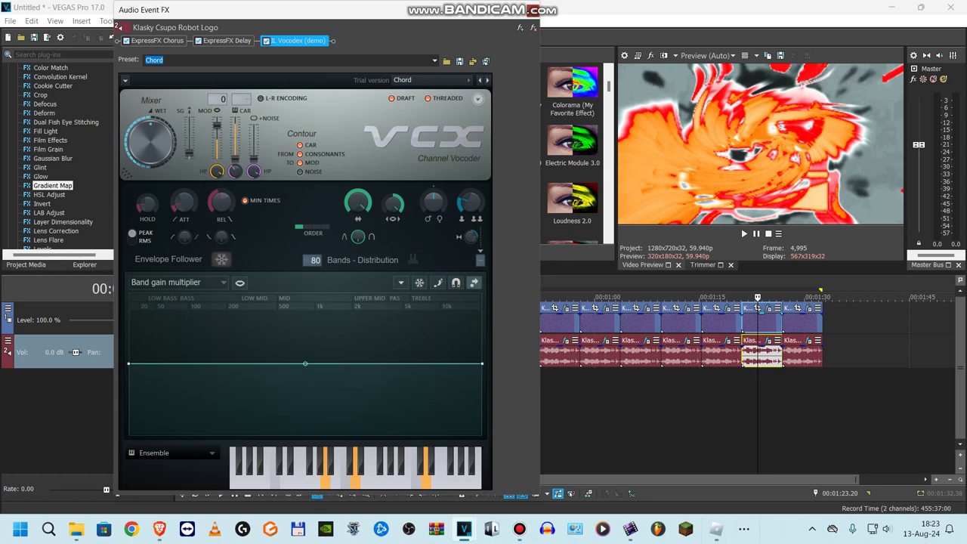
Step: Examine the sixteenth video clip's NewBlue LE Neon Lights settings and Gradient Map color stops, and close its video effects
click(804, 322)
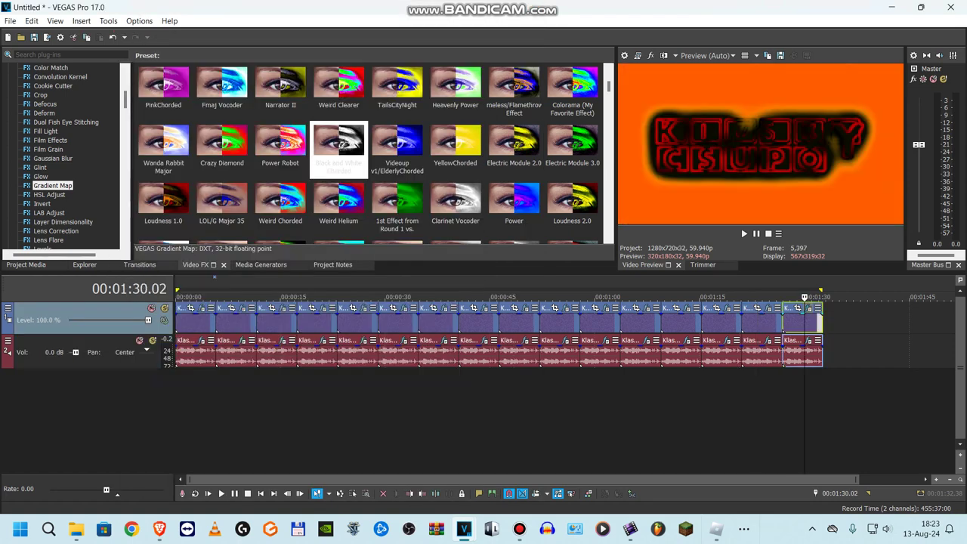
click(809, 308)
click(252, 246)
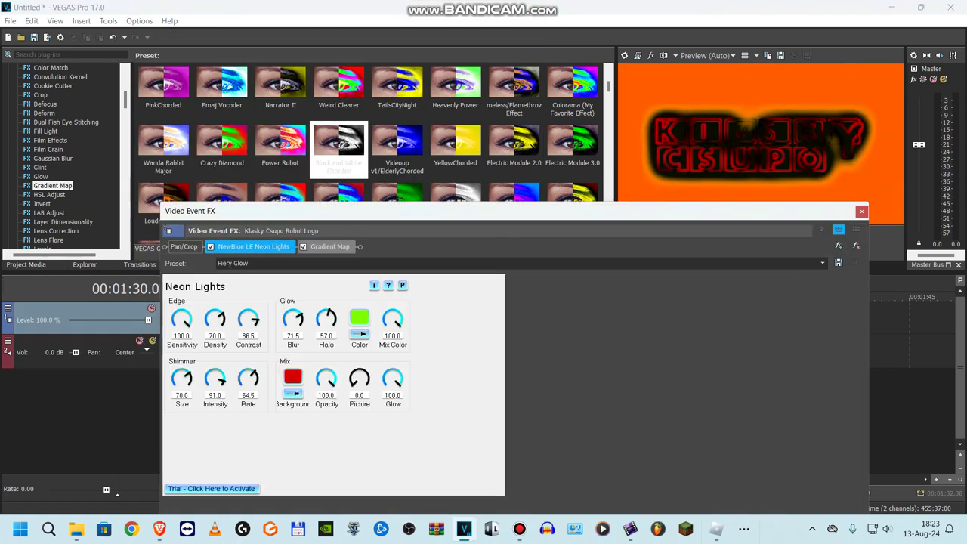
click(330, 246)
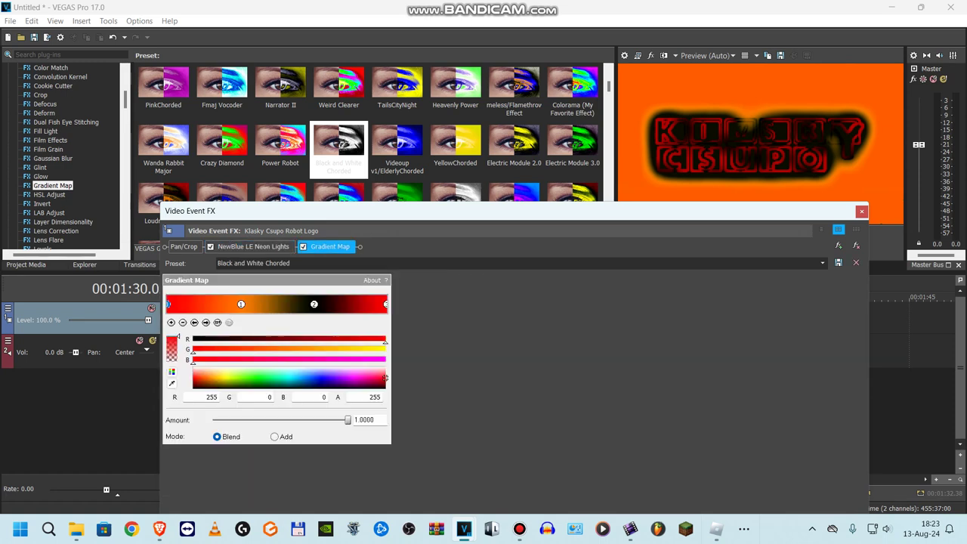
click(206, 322)
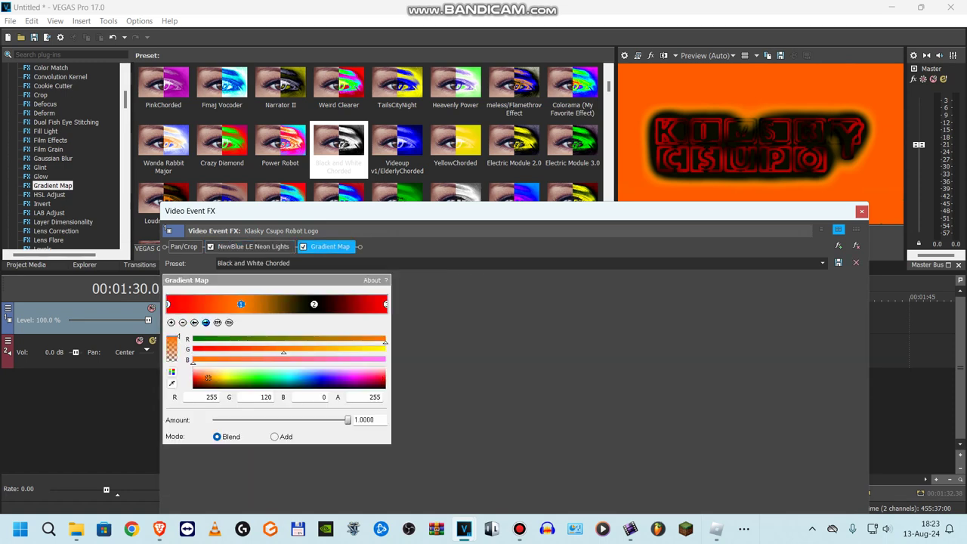
click(205, 323)
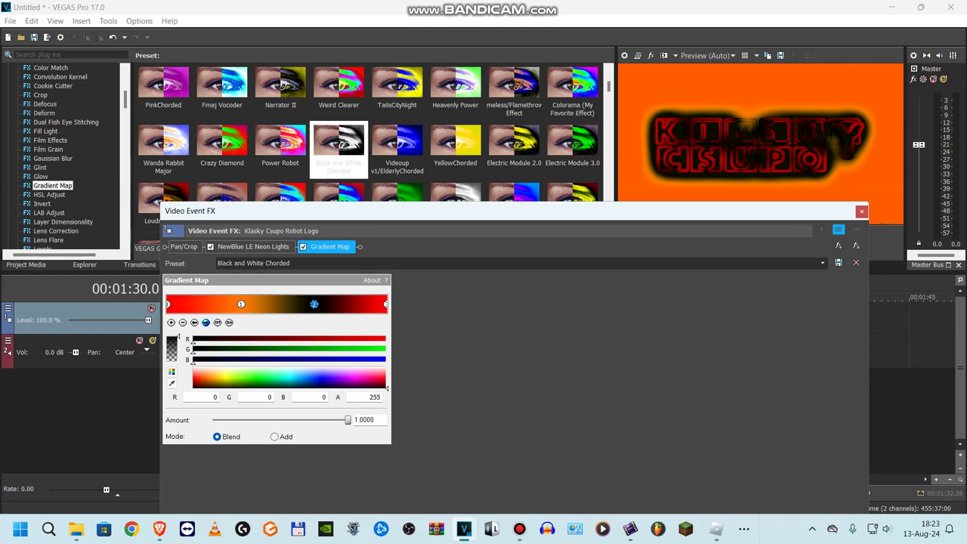
click(205, 323)
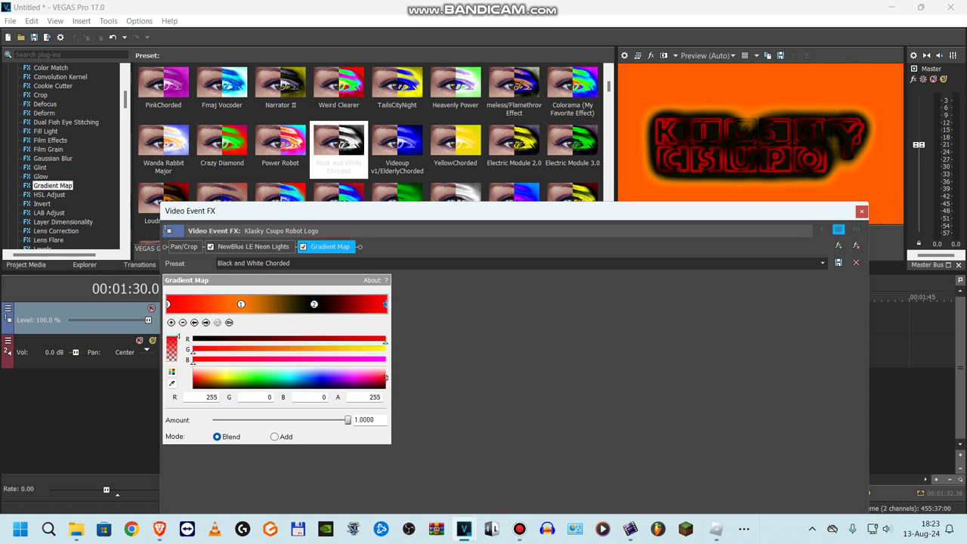
click(861, 212)
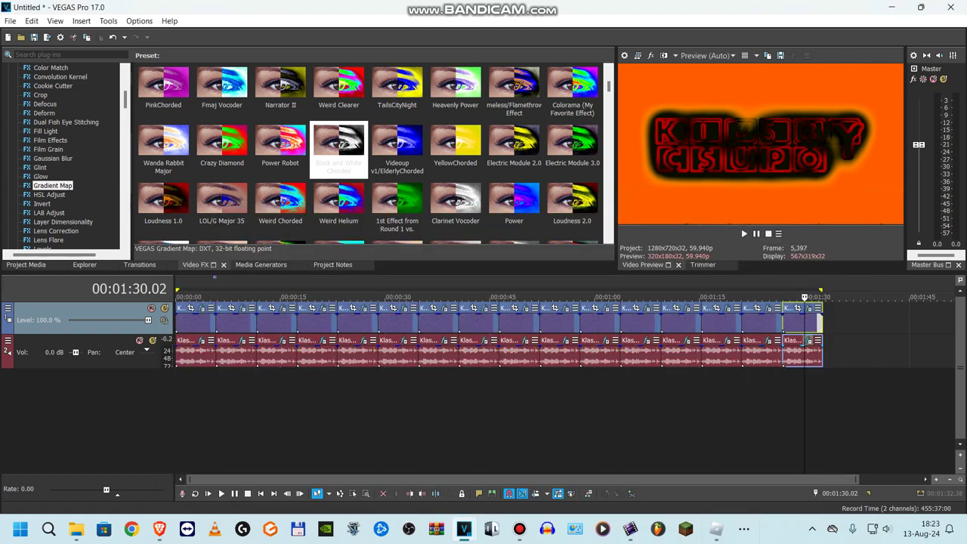
Step: Examine the Flange/Wah-Wah, Effect, tb_grumblebum and Vocodex settings on the sixteenth clip's audio, and close its audio effects
click(808, 340)
click(156, 41)
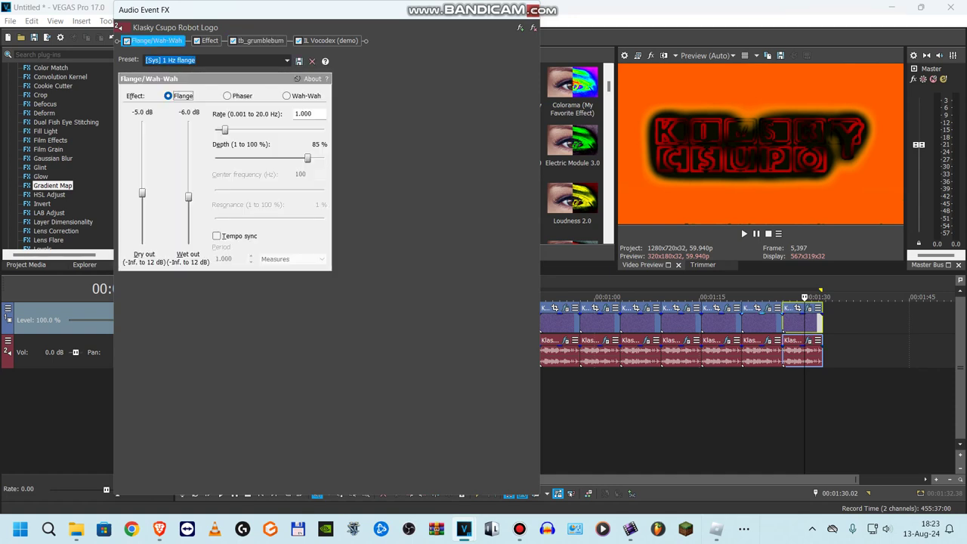
click(209, 40)
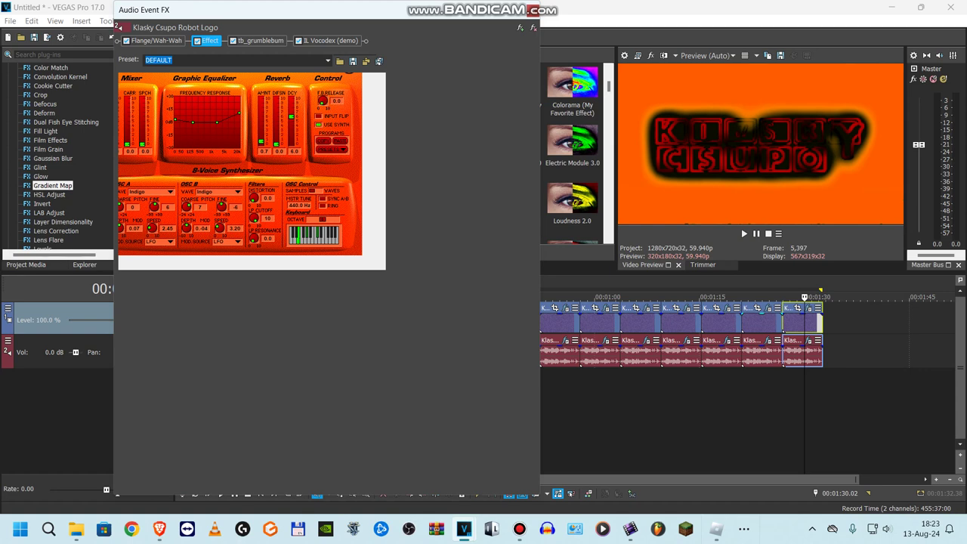
click(261, 41)
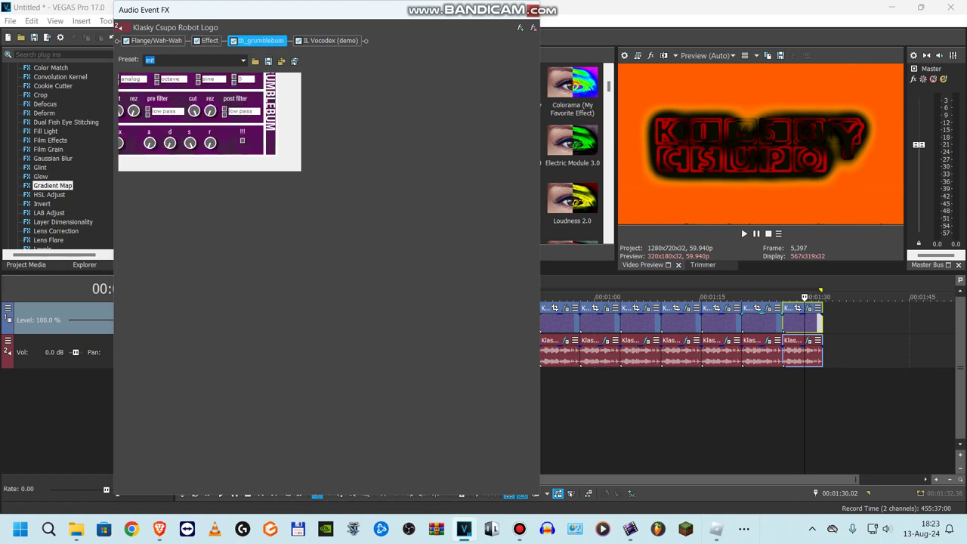
click(330, 40)
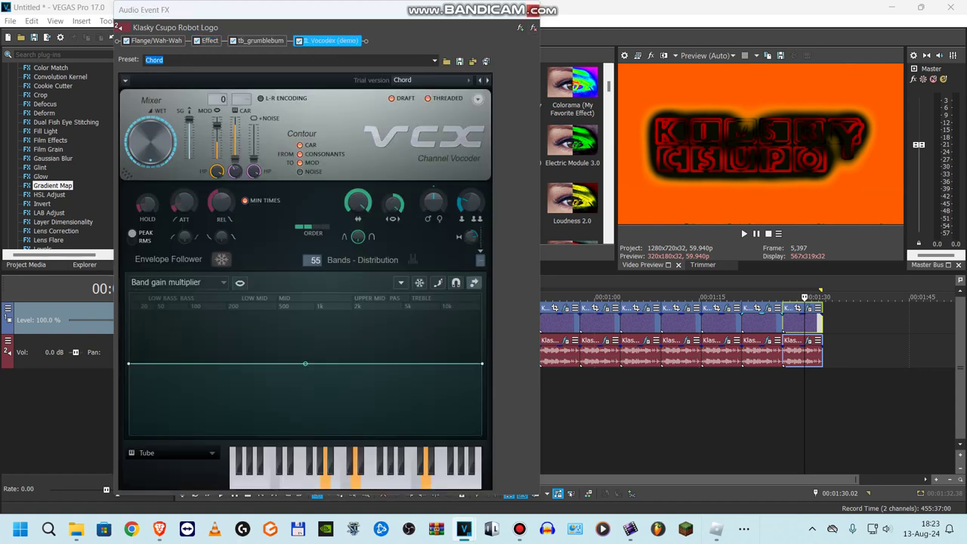
click(533, 10)
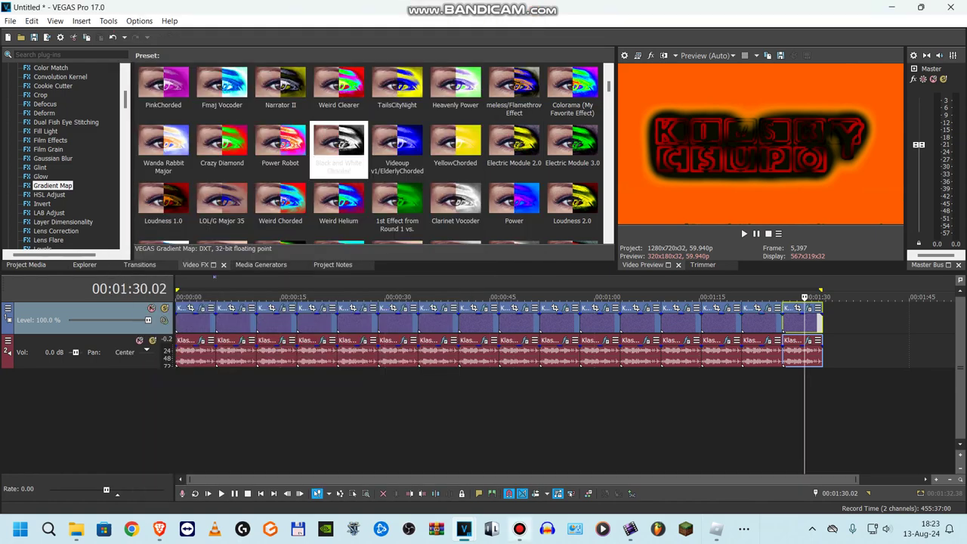